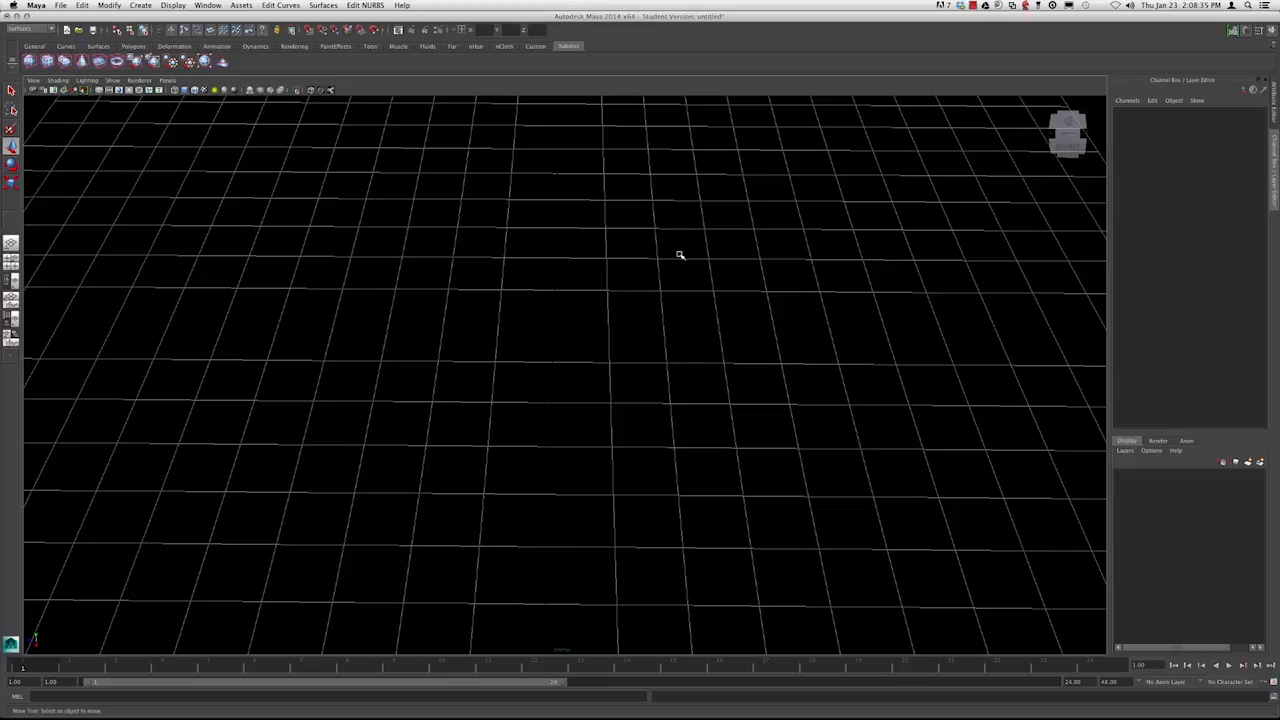
Create a polygon sphere at the grid origin and frame it in the perspective view
{"action": "scroll", "coordinate": [524, 306], "scroll_direction": "down", "scroll_amount": 10}
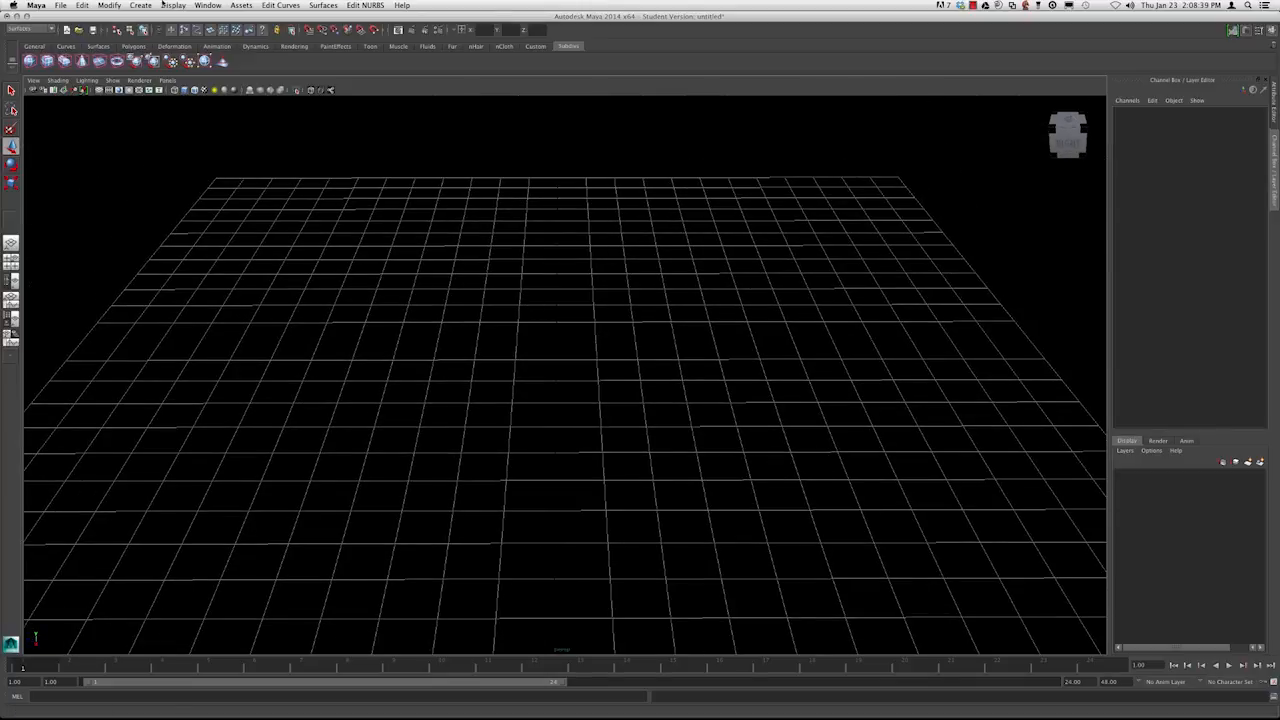
{"action": "left_click", "coordinate": [150, 5]}
{"action": "mouse_move", "coordinate": [255, 32]}
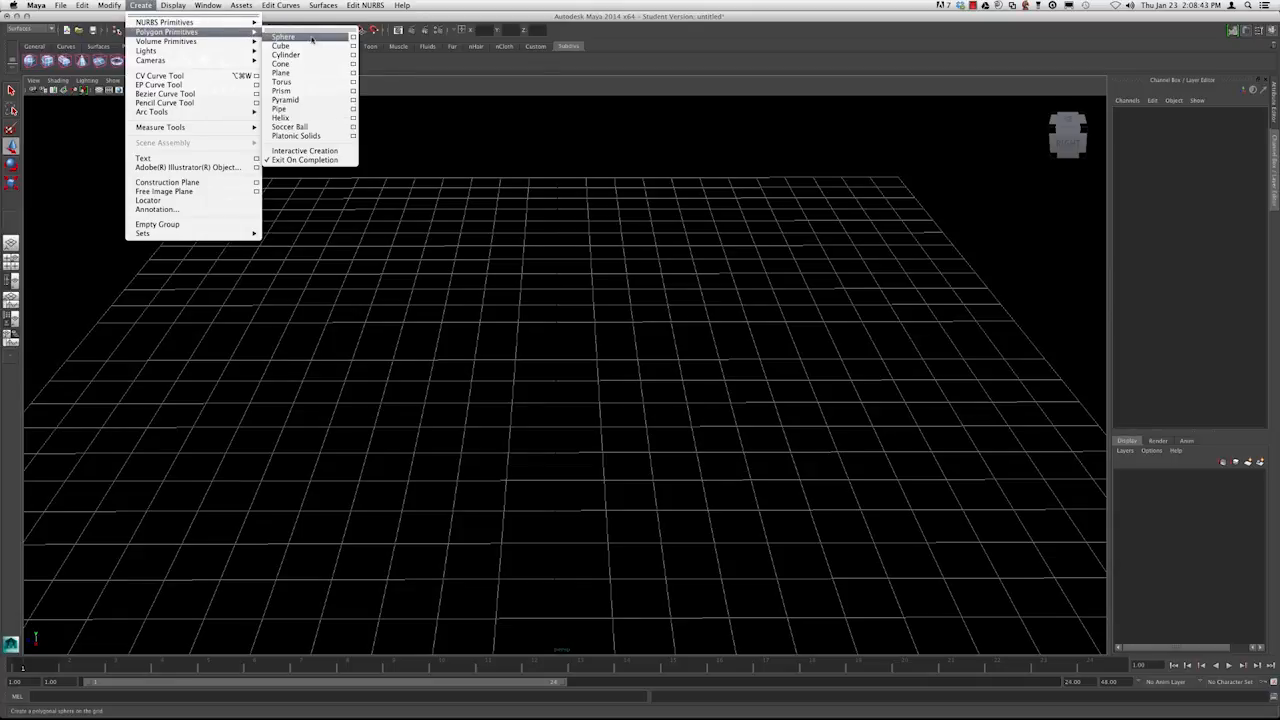
{"action": "left_click", "coordinate": [312, 38]}
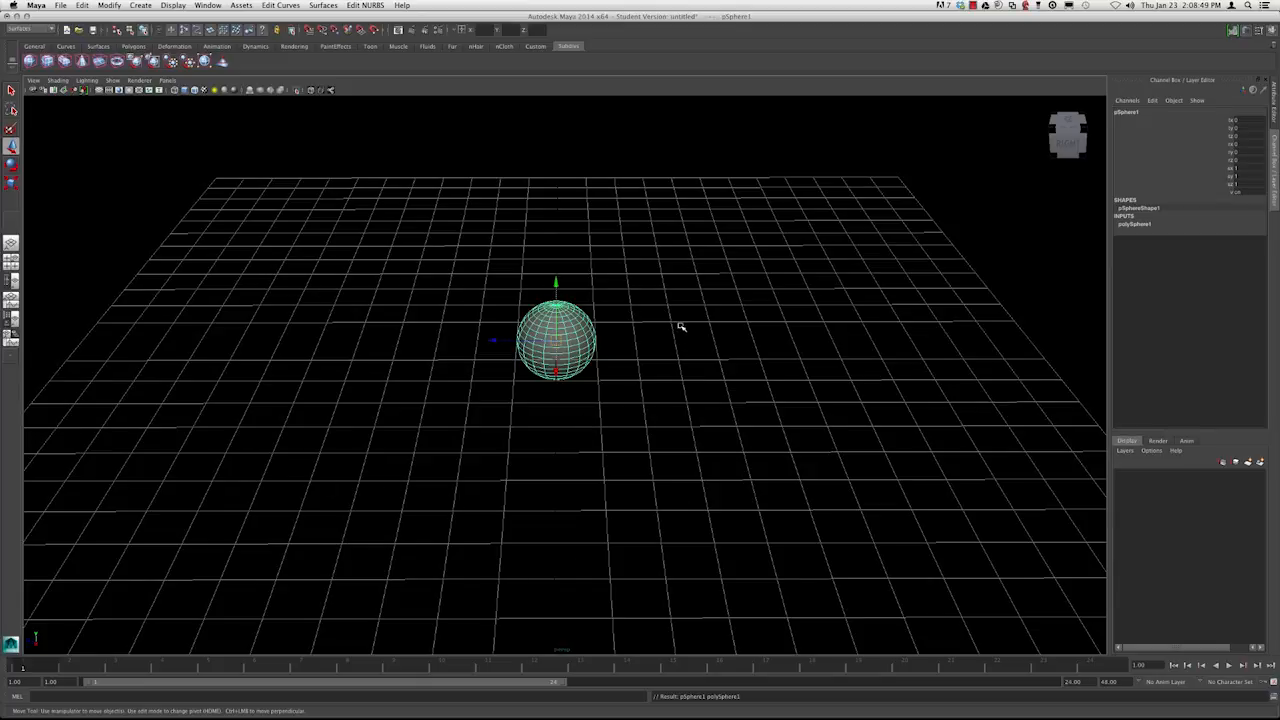
{"action": "key", "text": "f"}
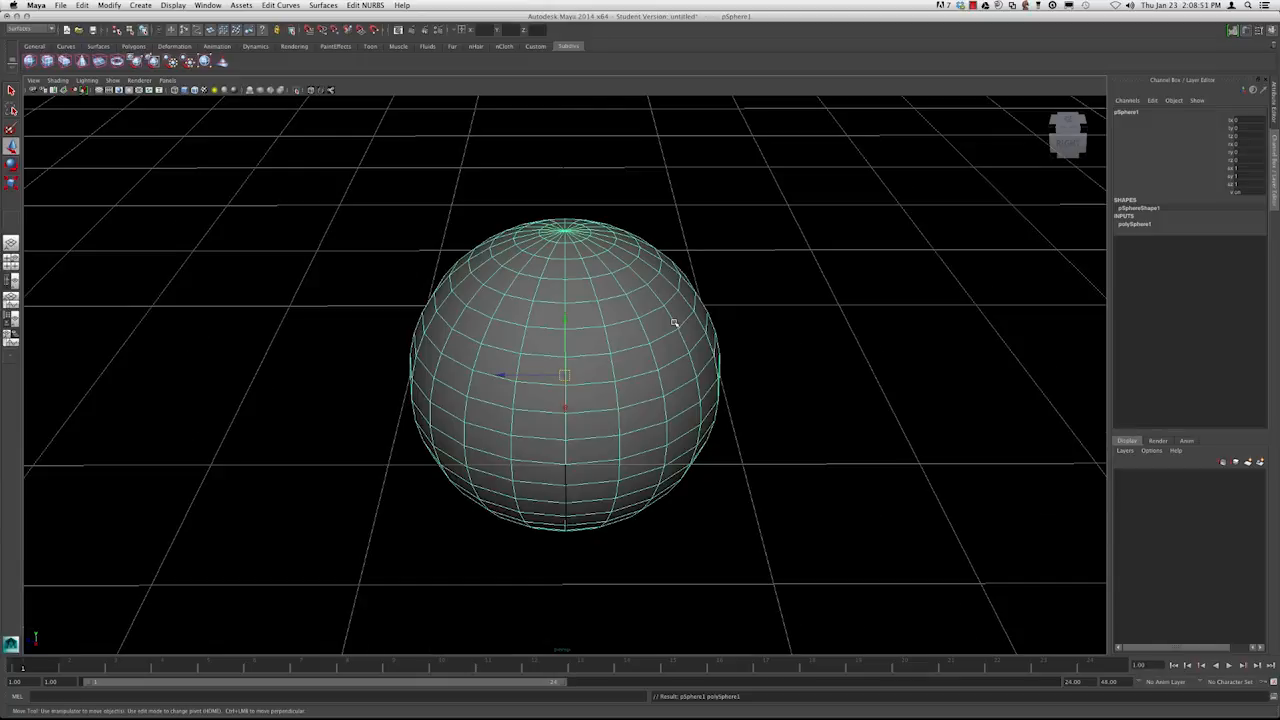
Duplicate the sphere, move the copy well away from the original, and frame both spheres together
{"action": "right_click_drag", "start_coordinate": [780, 310], "coordinate": [367, 221], "text": "alt"}
{"action": "left_click_drag", "start_coordinate": [367, 221], "coordinate": [309, 331], "text": "alt"}
{"action": "left_click", "coordinate": [309, 331]}
{"action": "middle_click_drag", "start_coordinate": [309, 331], "coordinate": [421, 297], "text": "alt"}
{"action": "left_click_drag", "start_coordinate": [779, 437], "coordinate": [623, 319]}
{"action": "left_click_drag", "start_coordinate": [520, 343], "coordinate": [445, 338], "text": "alt"}
{"action": "key", "text": "super+d"}
{"action": "left_click_drag", "start_coordinate": [739, 348], "coordinate": [150, 400]}
{"action": "left_click_drag", "start_coordinate": [458, 425], "coordinate": [404, 420], "text": "alt"}
{"action": "left_click", "coordinate": [713, 397], "text": "shift"}
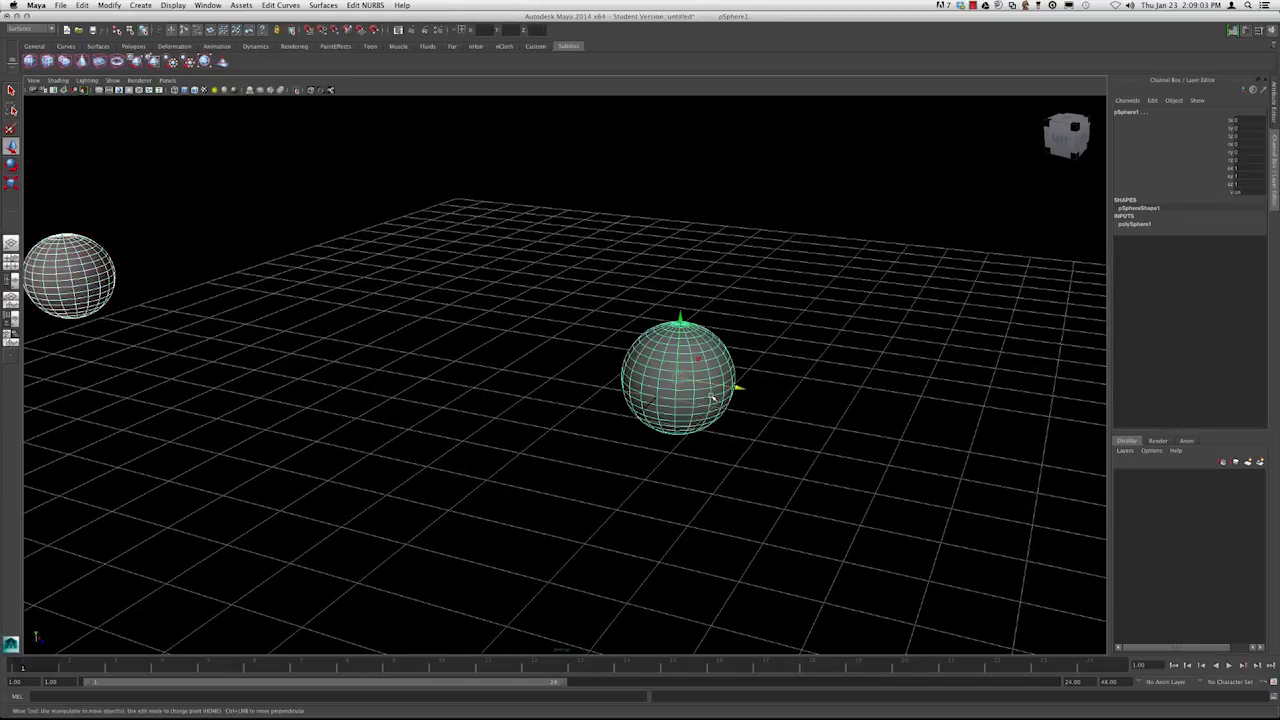
{"action": "key", "text": "f"}
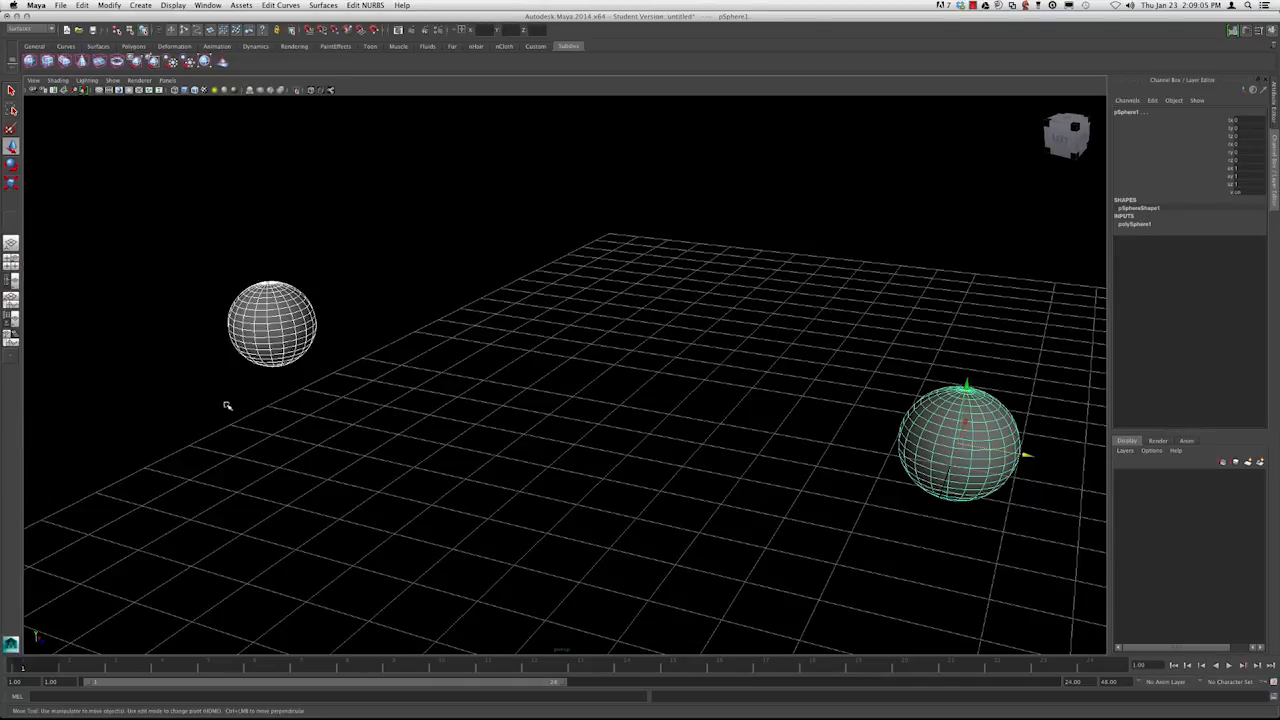
Delete the distant duplicate sphere and frame the original sphere in the view
{"action": "left_click", "coordinate": [485, 304]}
{"action": "left_click_drag", "start_coordinate": [574, 411], "coordinate": [155, 277], "text": "alt"}
{"action": "scroll", "coordinate": [414, 377], "scroll_direction": "down", "scroll_amount": 3}
{"action": "key", "text": "Delete"}
{"action": "left_click_drag", "start_coordinate": [962, 450], "coordinate": [776, 312]}
{"action": "key", "text": "f"}
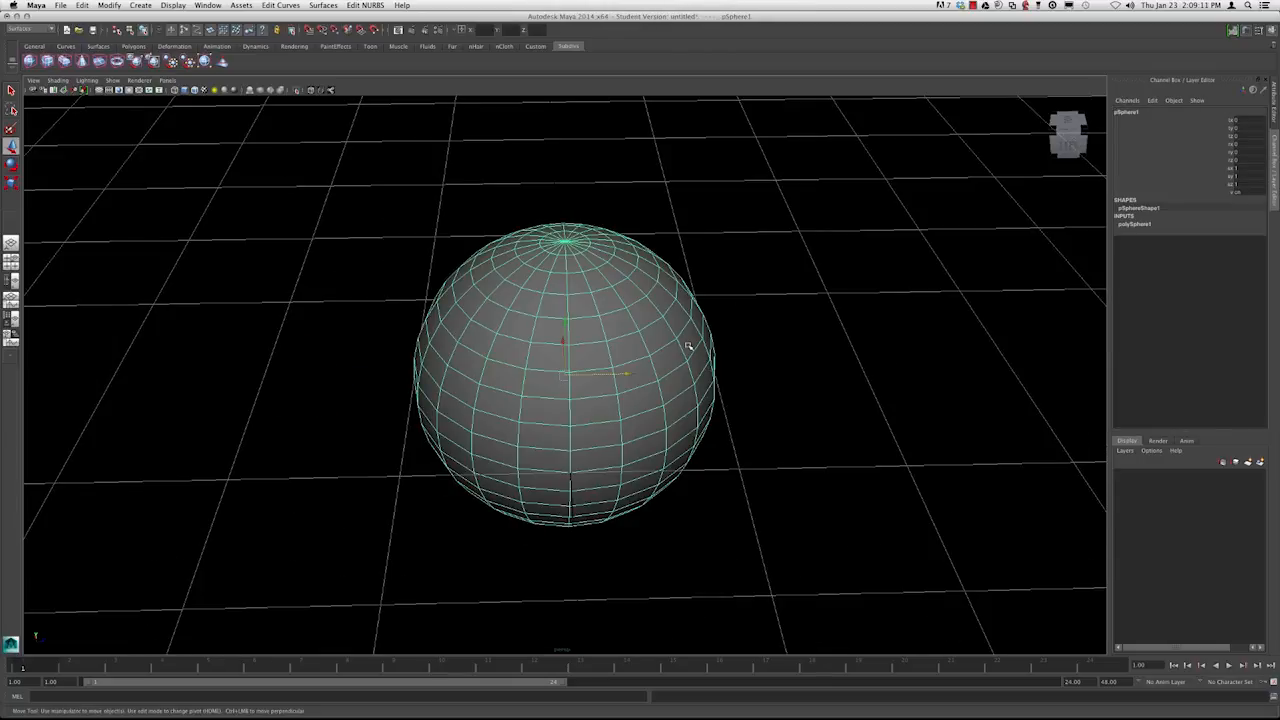
{"action": "left_click_drag", "start_coordinate": [774, 354], "coordinate": [835, 346], "text": "alt"}
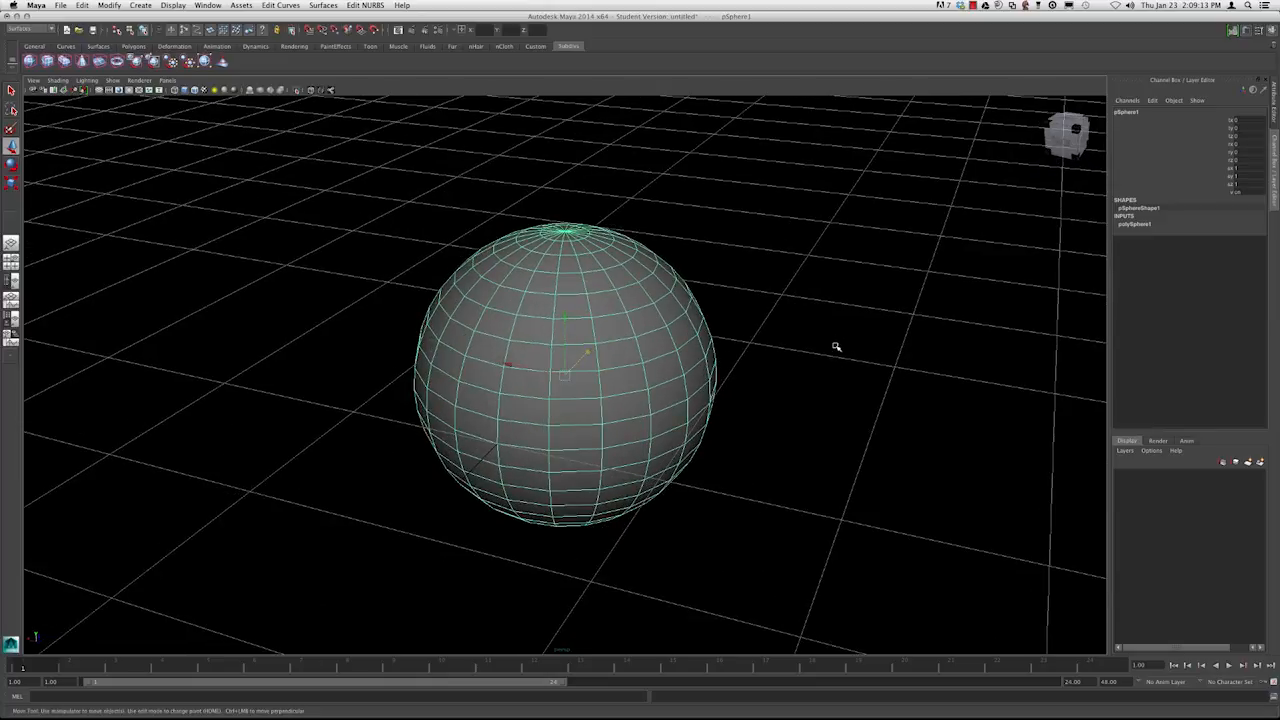
{"action": "key", "text": "f"}
Practise selecting the shaded sphere and clearing the selection on empty space
{"action": "left_click", "coordinate": [831, 354]}
{"action": "scroll", "coordinate": [511, 431], "scroll_direction": "down", "scroll_amount": 4}
{"action": "left_click_drag", "start_coordinate": [511, 431], "coordinate": [586, 350], "text": "alt"}
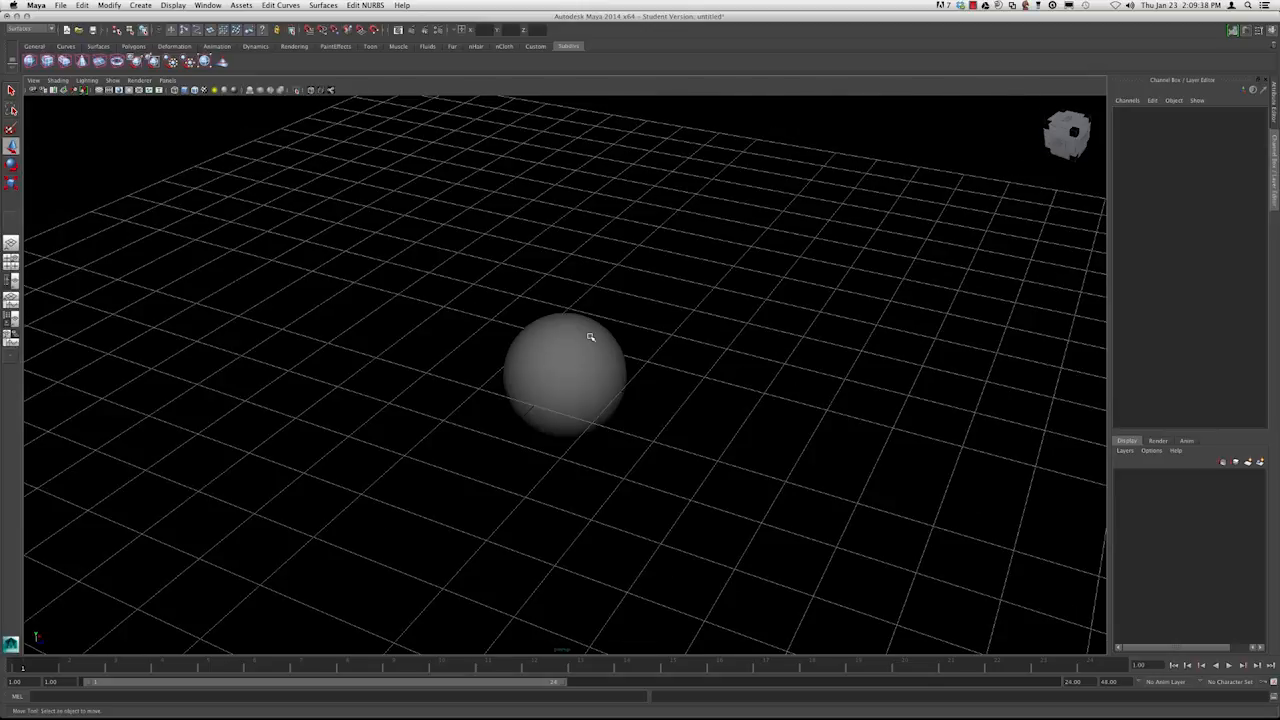
{"action": "left_click", "coordinate": [590, 337]}
{"action": "key", "text": "5"}
{"action": "left_click", "coordinate": [608, 294]}
{"action": "left_click", "coordinate": [590, 330]}
{"action": "left_click", "coordinate": [623, 269]}
Duplicate the original sphere and move the copy beside it along the Z axis
{"action": "left_click", "coordinate": [587, 366]}
{"action": "key", "text": "ctrl+d"}
{"action": "left_click_drag", "start_coordinate": [617, 392], "coordinate": [588, 212]}
Duplicate the second sphere and move the copy along the X axis, away from the first two spheres
{"action": "key", "text": "ctrl+d"}
{"action": "left_click", "coordinate": [524, 343]}
{"action": "left_click_drag", "start_coordinate": [524, 343], "coordinate": [551, 419], "text": "alt"}
{"action": "left_click", "coordinate": [435, 252]}
{"action": "left_click_drag", "start_coordinate": [509, 254], "coordinate": [575, 236]}
{"action": "left_click", "coordinate": [509, 343]}
{"action": "left_click_drag", "start_coordinate": [509, 343], "coordinate": [520, 386], "text": "alt"}
{"action": "right_click_drag", "start_coordinate": [520, 386], "coordinate": [471, 388], "text": "alt"}
Build up a selection of all three spheres one at a time and clear it
{"action": "left_click", "coordinate": [471, 388]}
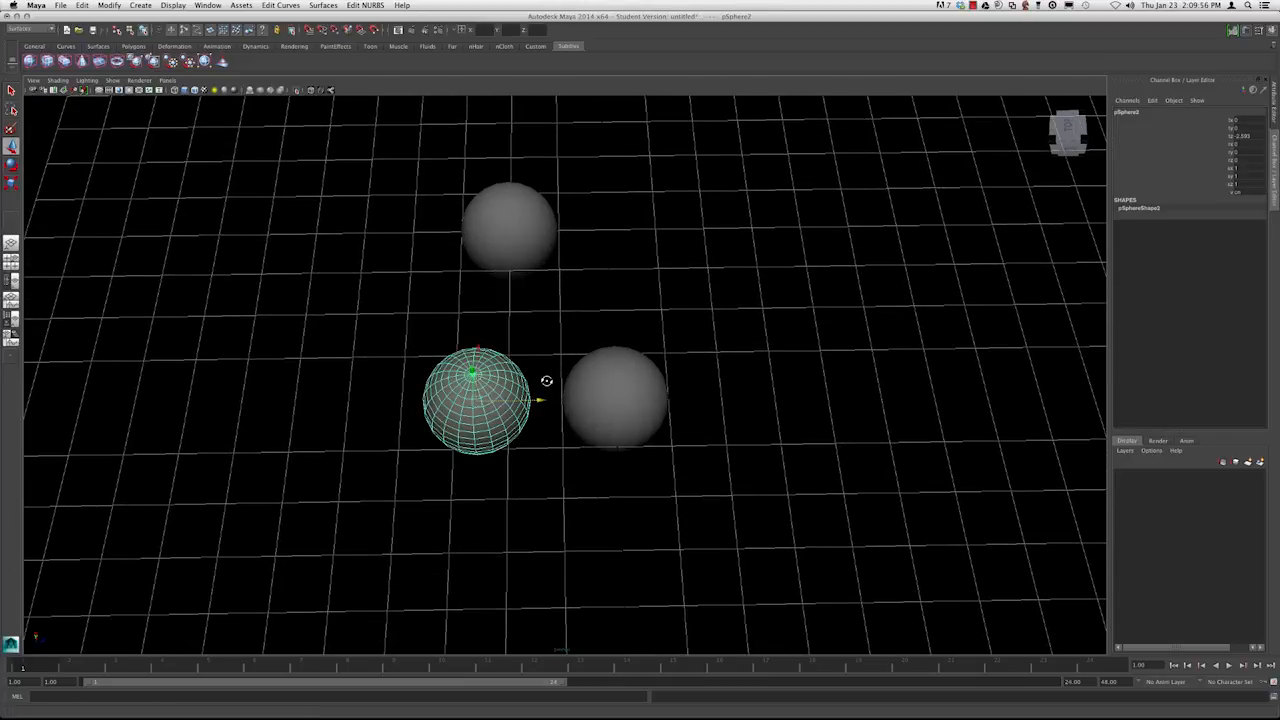
{"action": "left_click_drag", "start_coordinate": [551, 396], "coordinate": [553, 380], "text": "alt"}
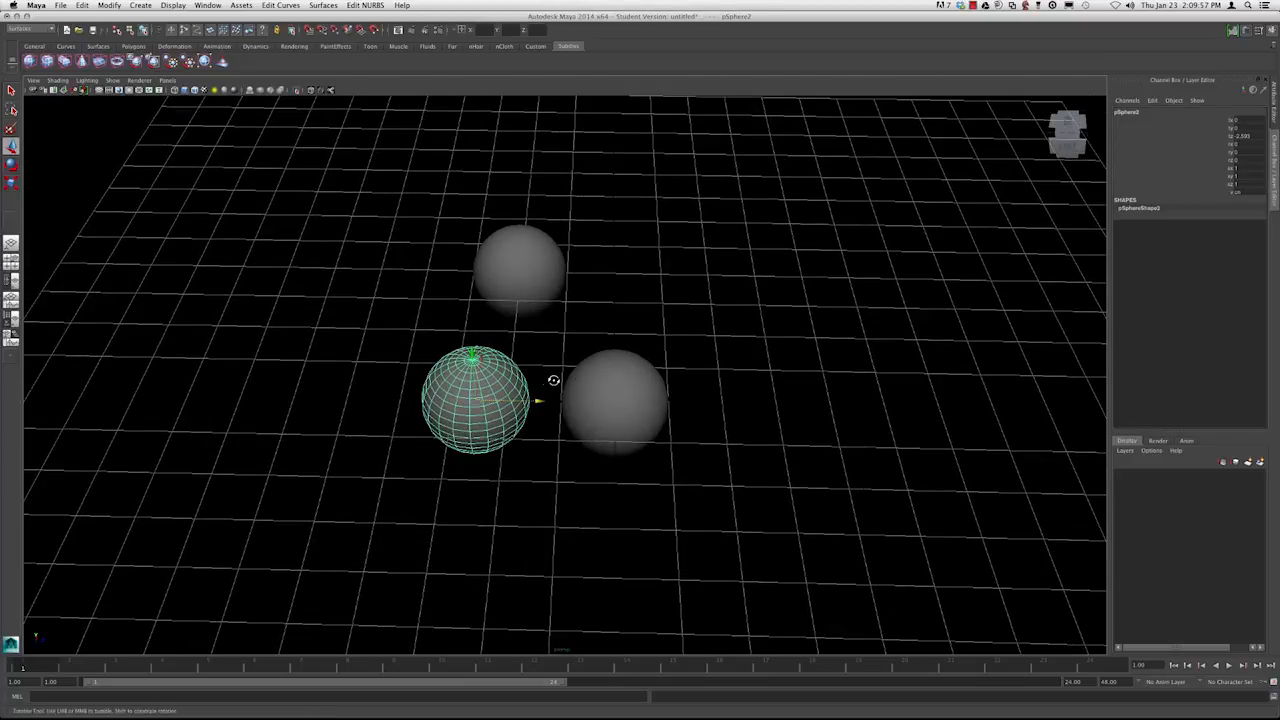
{"action": "left_click", "coordinate": [633, 355], "text": "shift"}
{"action": "left_click", "coordinate": [530, 238], "text": "shift"}
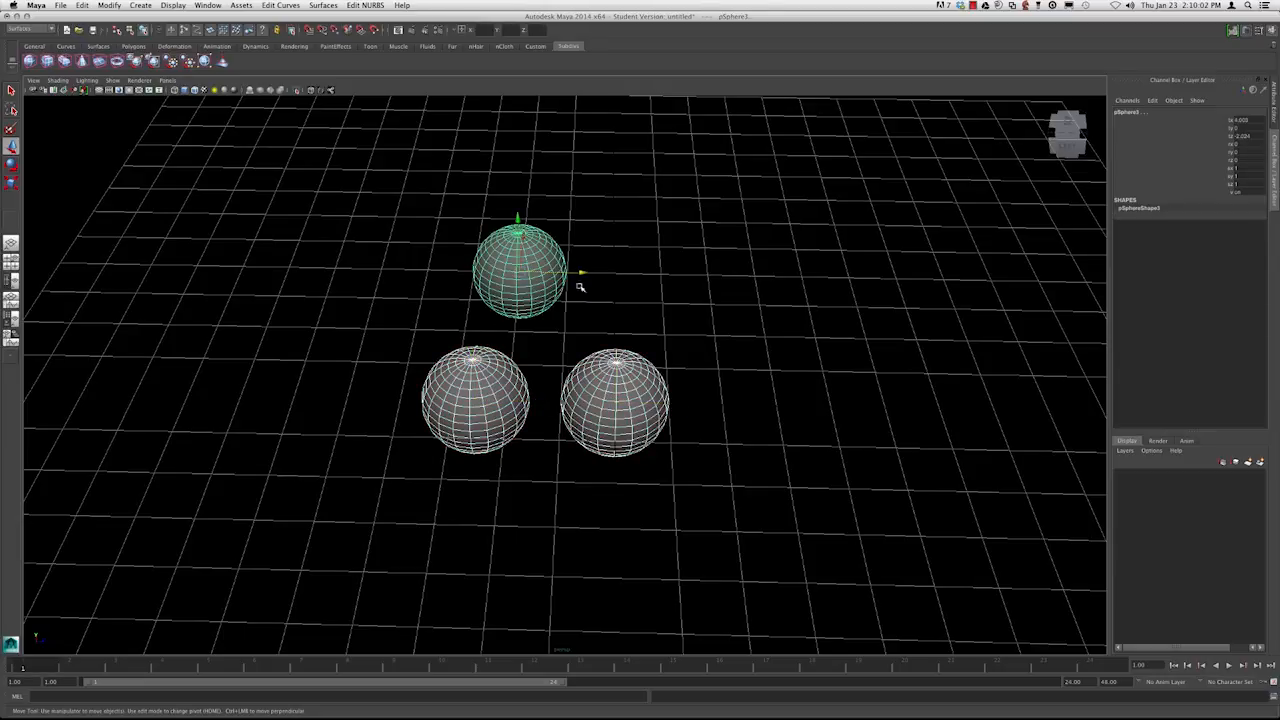
{"action": "left_click", "coordinate": [675, 401]}
Duplicate the sphere farthest from the other two, place the copy as a fourth sphere in the group, and clear the selection
{"action": "scroll", "coordinate": [506, 362], "scroll_direction": "down", "scroll_amount": 5}
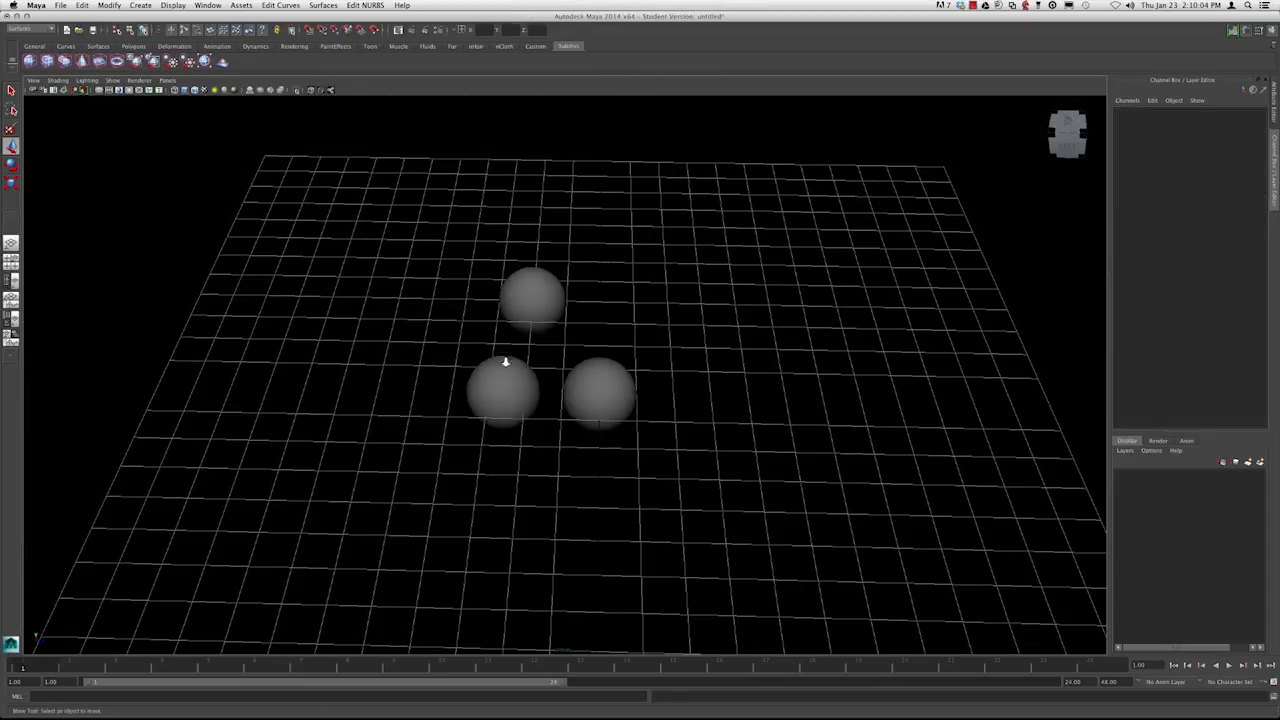
{"action": "left_click", "coordinate": [536, 297]}
{"action": "left_click_drag", "start_coordinate": [574, 371], "coordinate": [557, 397], "text": "alt"}
{"action": "middle_click_drag", "start_coordinate": [558, 397], "coordinate": [551, 413], "text": "alt"}
{"action": "key", "text": "ctrl+d"}
{"action": "left_click_drag", "start_coordinate": [616, 295], "coordinate": [609, 480]}
{"action": "left_click", "coordinate": [400, 290]}
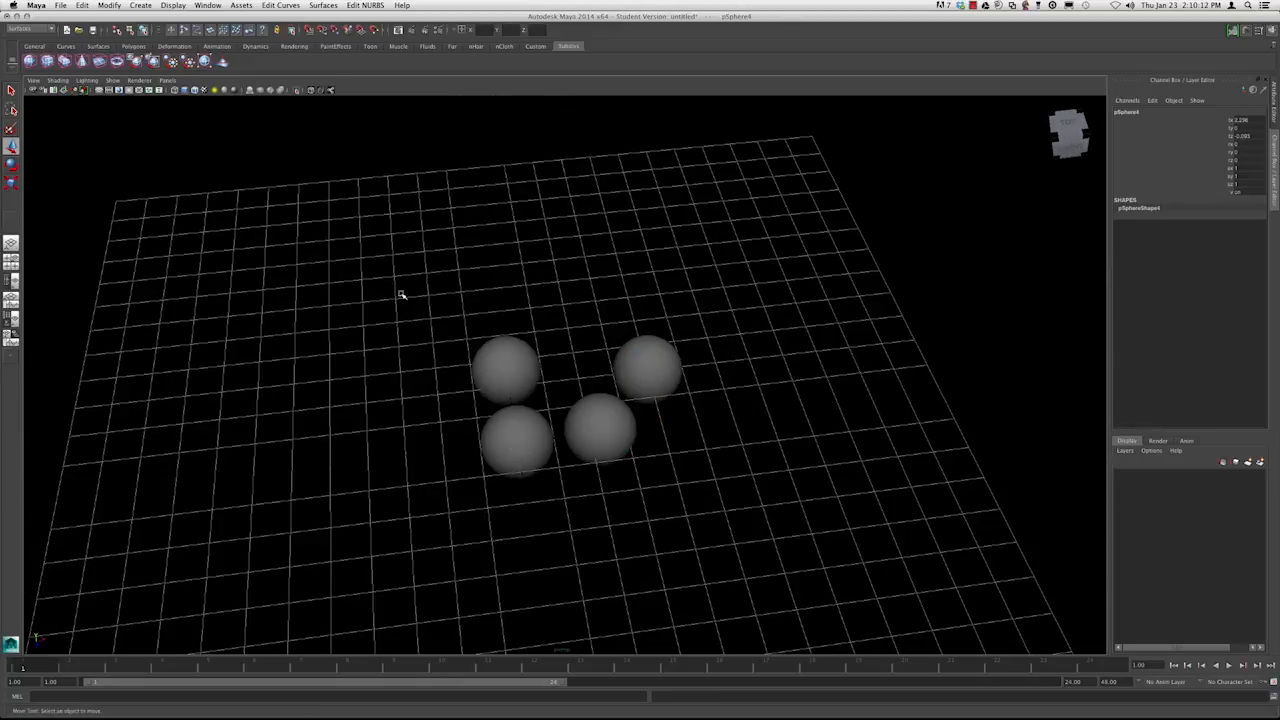
Marquee-select spheres in wireframe display, clear the selection, and return to shaded display
{"action": "mouse_move", "coordinate": [421, 323]}
{"action": "left_mouse_down", "text": "alt"}
{"action": "mouse_move", "coordinate": [408, 309]}
{"action": "mouse_move", "coordinate": [743, 529]}
{"action": "mouse_move", "coordinate": [594, 466]}
{"action": "mouse_move", "coordinate": [449, 331]}
{"action": "mouse_move", "coordinate": [641, 493]}
{"action": "left_mouse_up", "text": "alt"}
{"action": "key", "text": "4"}
{"action": "left_click_drag", "start_coordinate": [846, 522], "coordinate": [557, 346]}
{"action": "left_click", "coordinate": [604, 332]}
{"action": "key", "text": "5"}
Marquee-select three of the four spheres and remove them from the selection one by one
{"action": "right_click_drag", "start_coordinate": [395, 360], "coordinate": [441, 382], "text": "alt"}
{"action": "left_click_drag", "start_coordinate": [278, 212], "coordinate": [580, 528]}
{"action": "left_click", "coordinate": [571, 420]}
{"action": "left_click_drag", "start_coordinate": [571, 420], "coordinate": [560, 420], "text": "alt"}
{"action": "left_click_drag", "start_coordinate": [370, 217], "coordinate": [622, 512]}
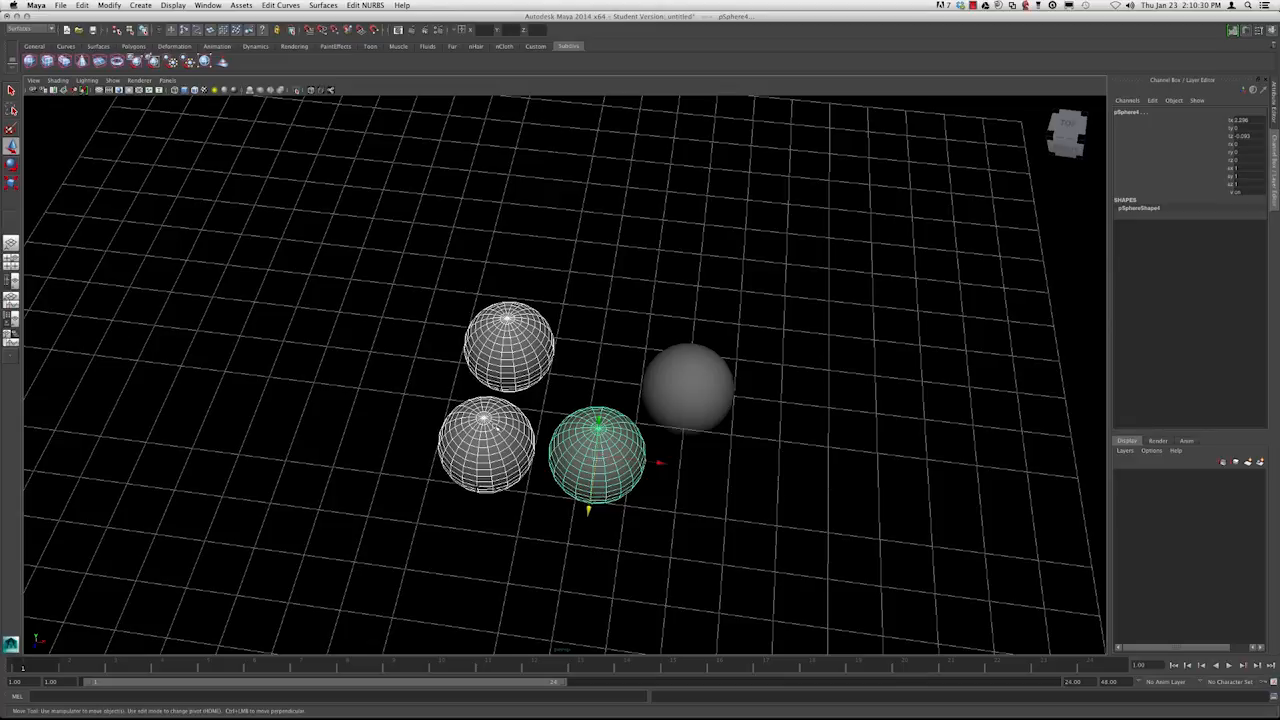
{"action": "left_click", "coordinate": [500, 414], "text": "shift"}
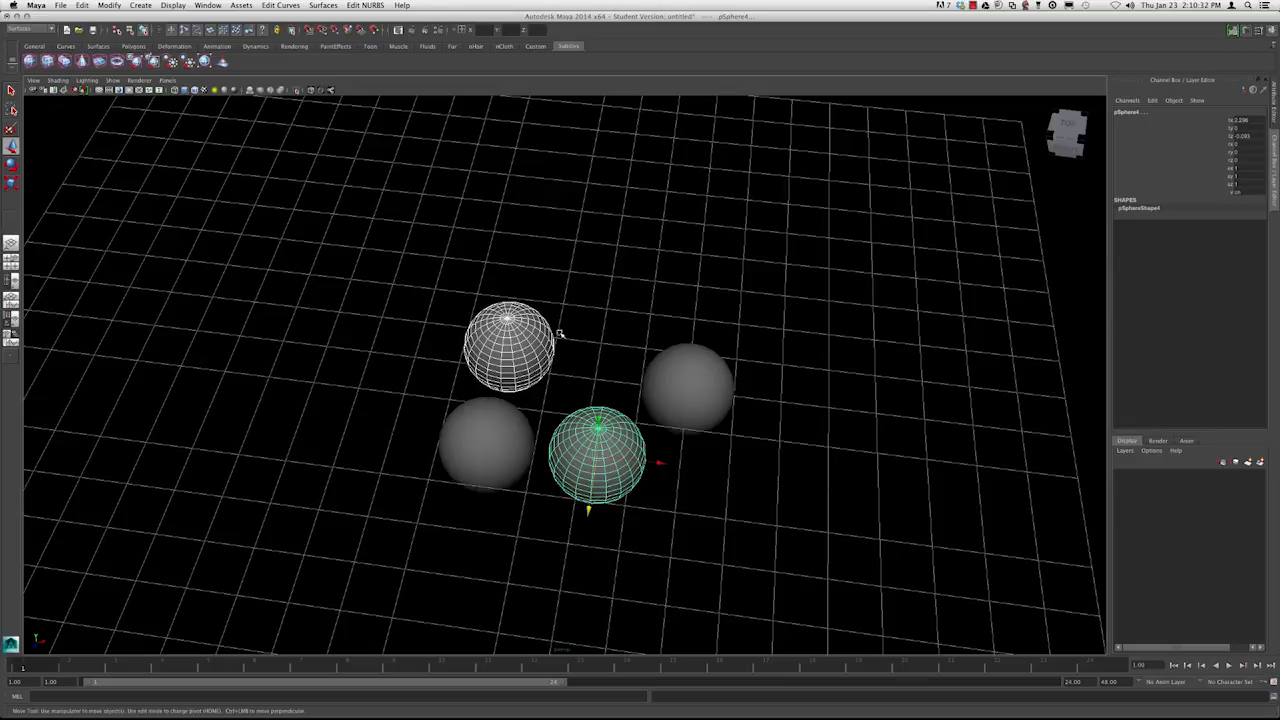
{"action": "left_click", "coordinate": [540, 340], "text": "shift"}
{"action": "left_click", "coordinate": [623, 482], "text": "shift"}
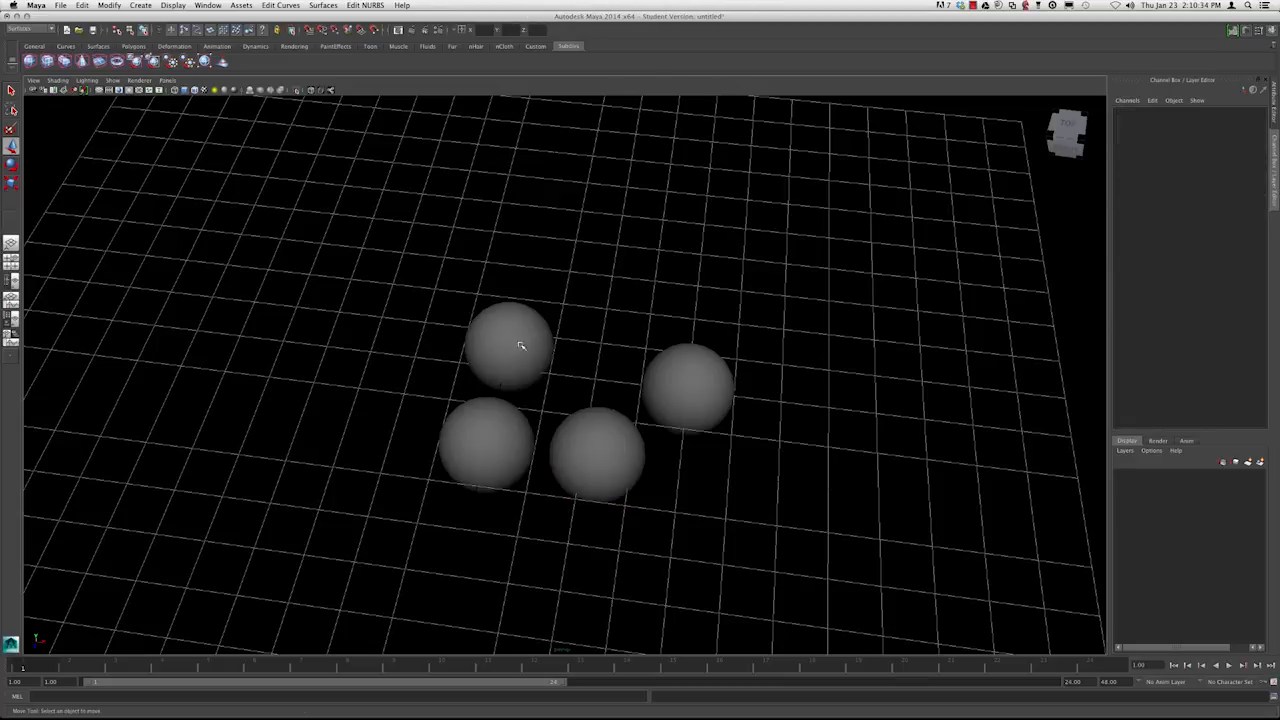
Marquee-select the three nearest spheres, leaving the rear sphere unselected
{"action": "left_click_drag", "start_coordinate": [546, 436], "coordinate": [683, 427], "text": "alt"}
{"action": "left_click_drag", "start_coordinate": [717, 525], "coordinate": [629, 491], "text": "alt"}
{"action": "left_click_drag", "start_coordinate": [763, 551], "coordinate": [523, 383]}
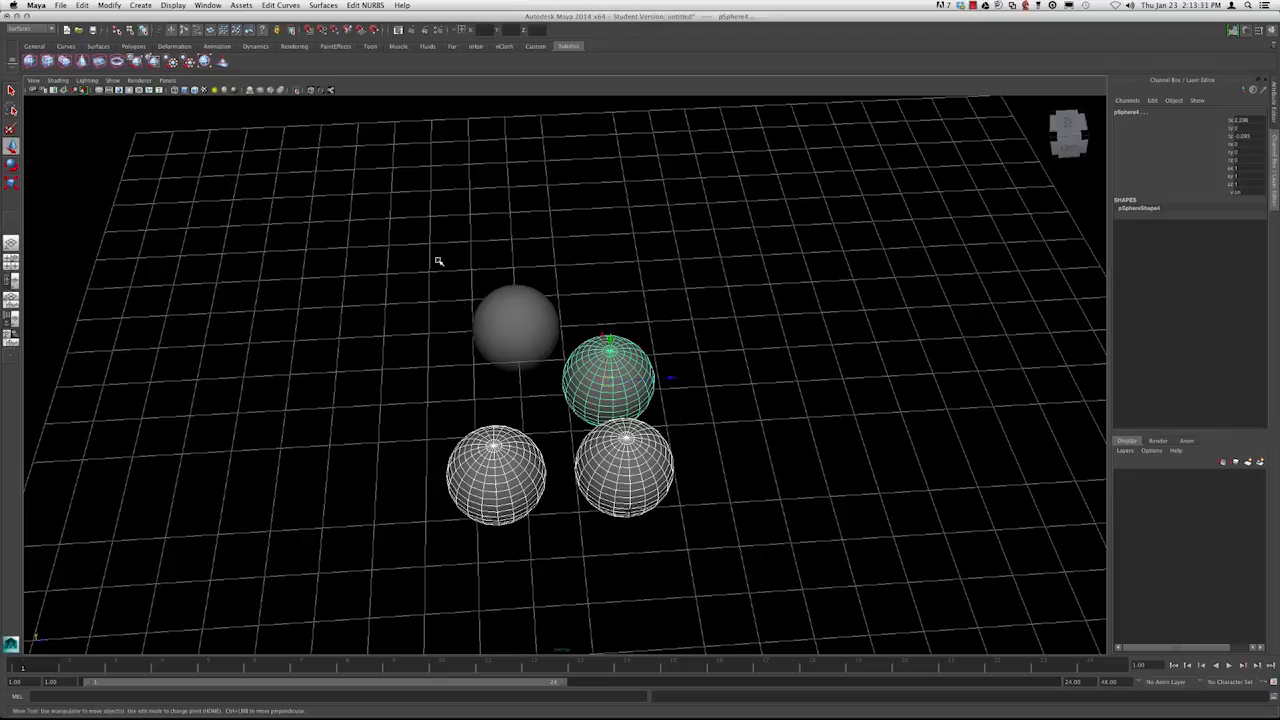
Toggle the selection of the two rear spheres with a marquee, undoing and repeating the toggle several times
{"action": "left_click_drag", "start_coordinate": [405, 248], "coordinate": [680, 401]}
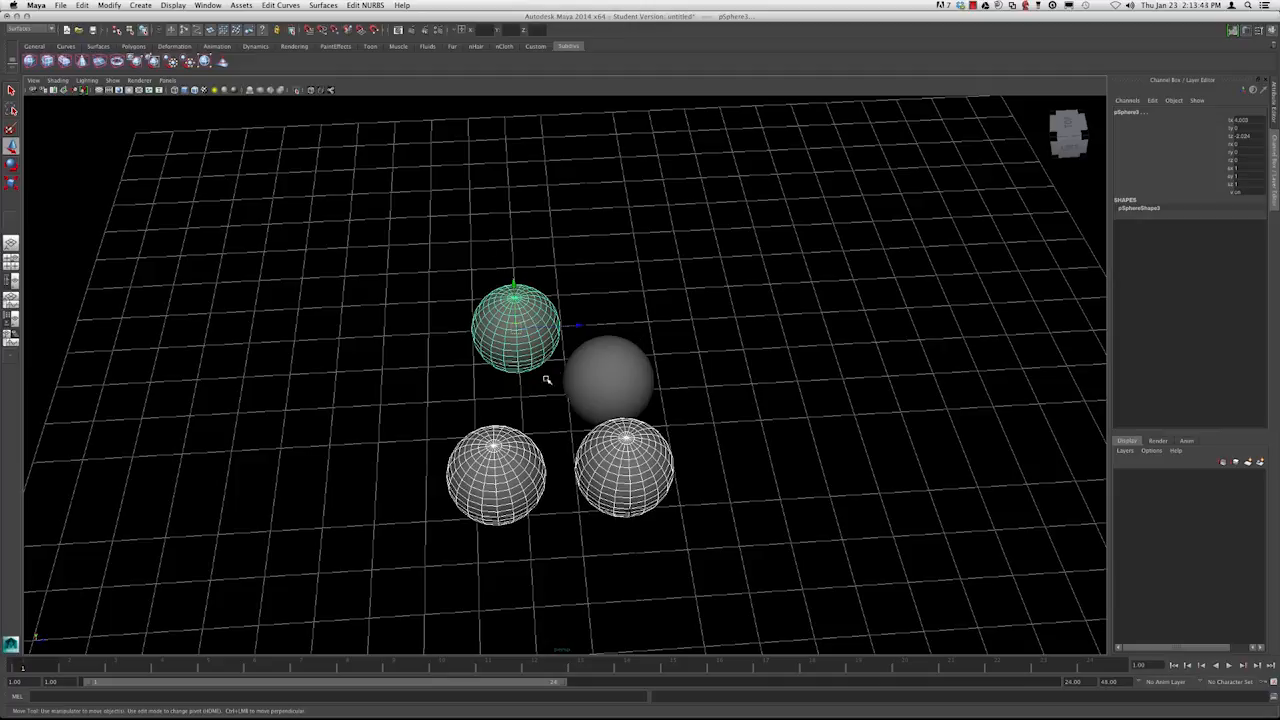
{"action": "key", "text": "z"}
{"action": "left_click_drag", "start_coordinate": [426, 257], "coordinate": [735, 380], "text": "shift"}
{"action": "key", "text": "z"}
{"action": "left_click_drag", "start_coordinate": [392, 256], "coordinate": [685, 409], "text": "shift"}
{"action": "key", "text": "z"}
{"action": "left_click_drag", "start_coordinate": [327, 162], "coordinate": [720, 407], "text": "shift"}
{"action": "left_click_drag", "start_coordinate": [663, 371], "coordinate": [495, 330], "text": "alt"}
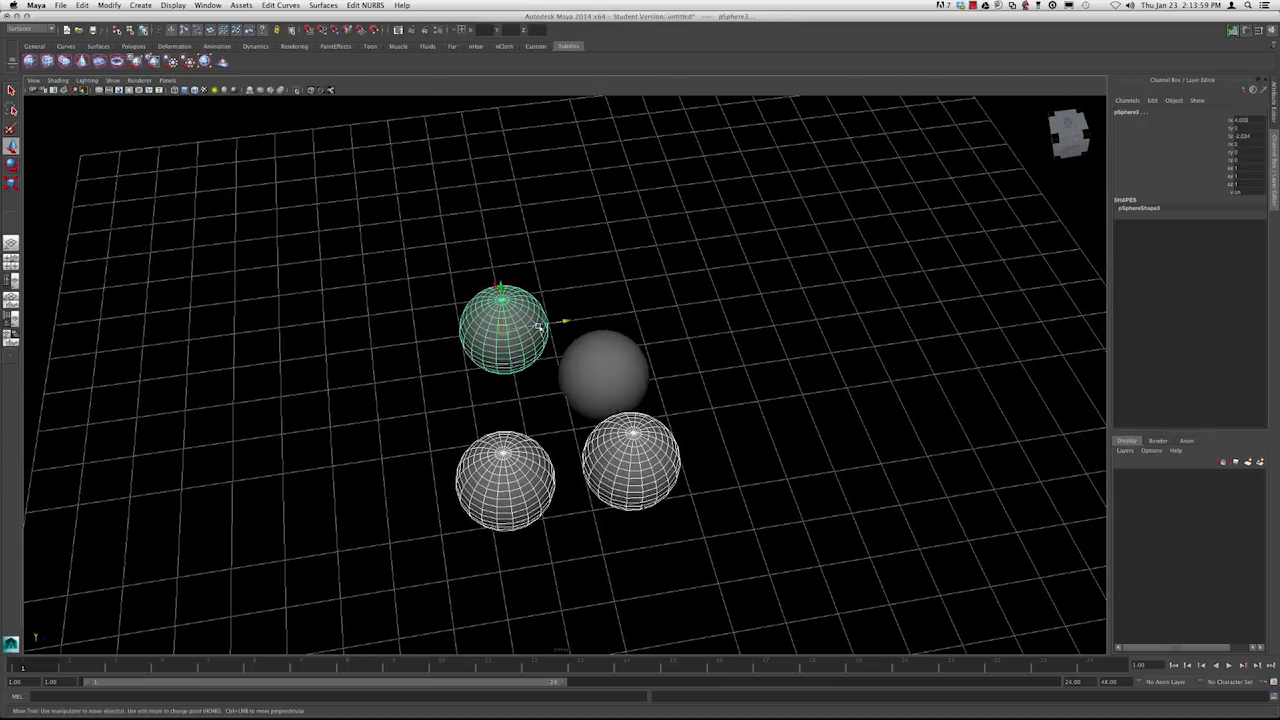
Reselect the three nearest spheres and add the rear sphere with an additive marquee, undoing and repeating the addition
{"action": "left_click", "coordinate": [607, 358]}
{"action": "left_click_drag", "start_coordinate": [724, 498], "coordinate": [506, 392]}
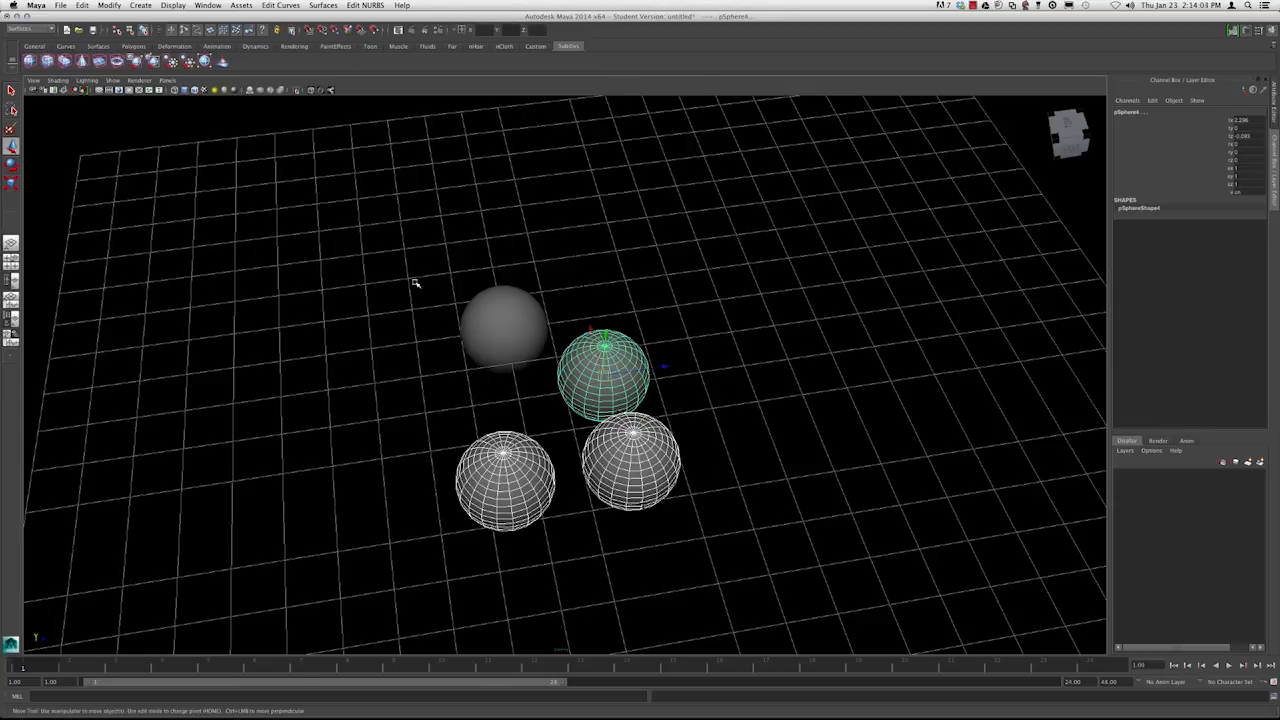
{"action": "mouse_move", "coordinate": [367, 243]}
{"action": "left_mouse_down", "text": "shift"}
{"action": "mouse_move", "coordinate": [644, 454]}
{"action": "mouse_move", "coordinate": [567, 387]}
{"action": "left_mouse_up", "text": "shift"}
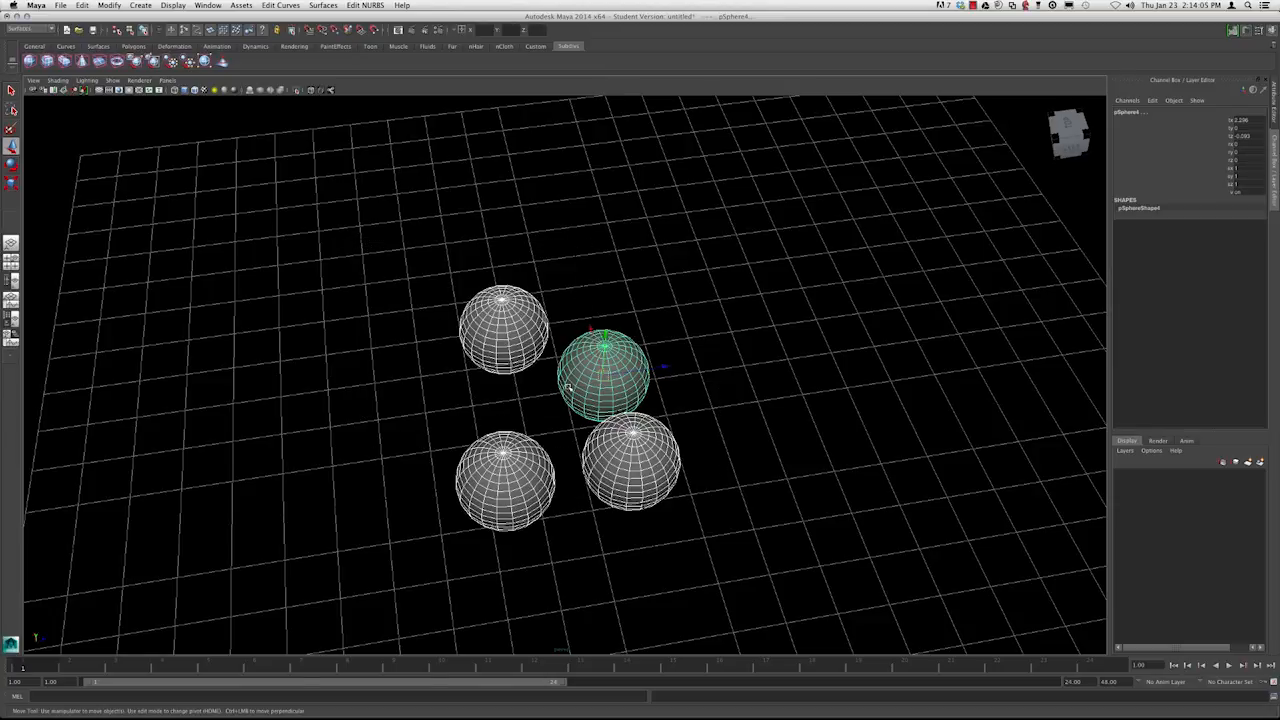
{"action": "key", "text": "ctrl+z"}
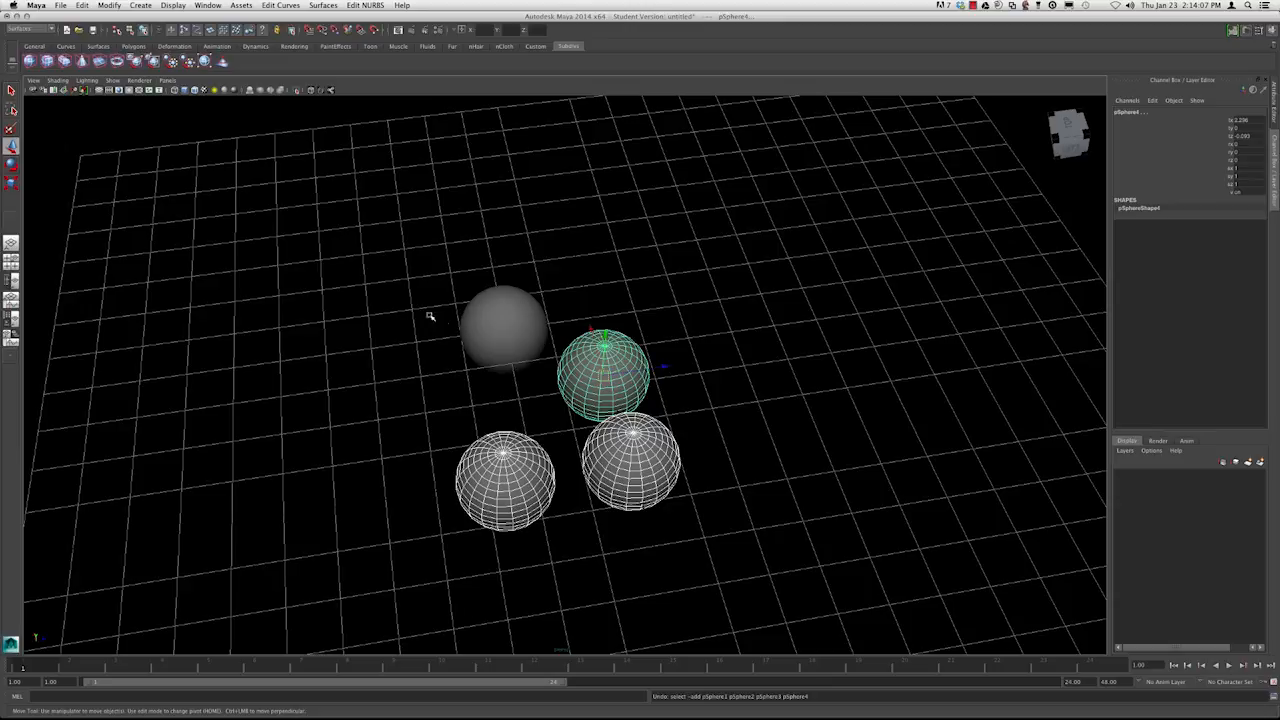
{"action": "left_click_drag", "start_coordinate": [420, 333], "coordinate": [522, 395]}
{"action": "key", "text": "ctrl+z"}
{"action": "key", "text": "ctrl+z"}
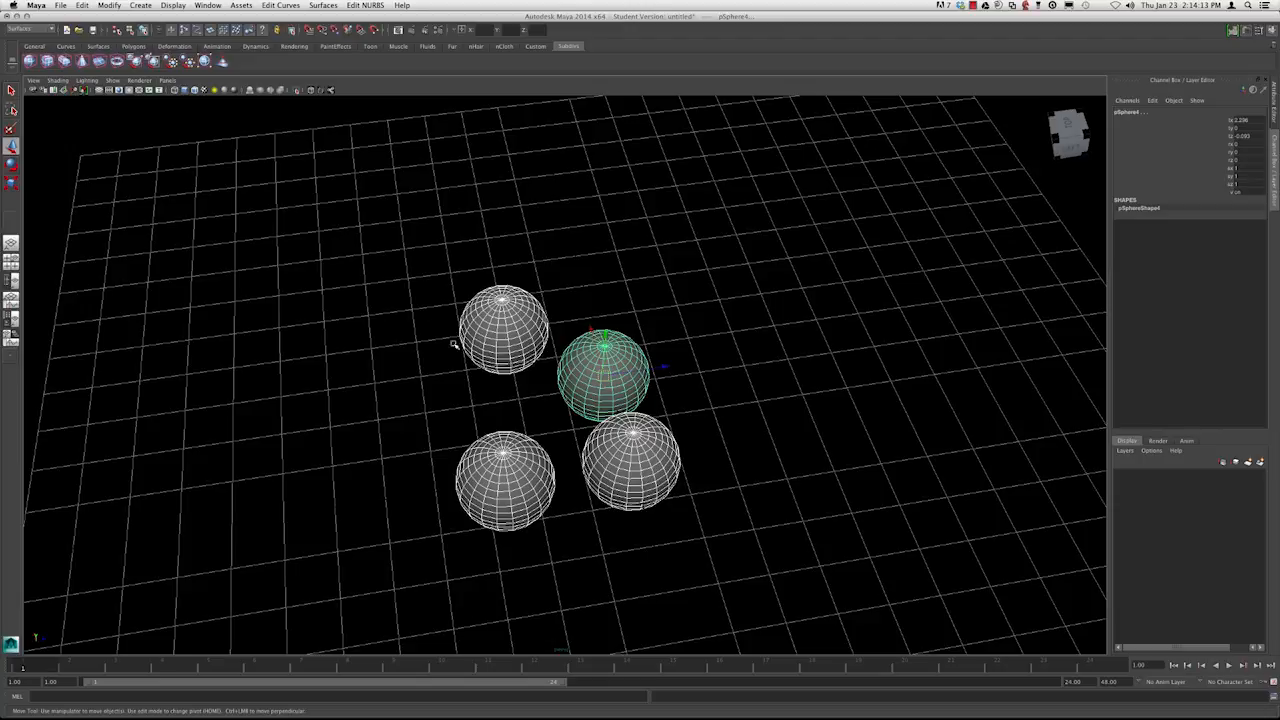
Remove all four spheres from the current selection
{"action": "left_click", "coordinate": [497, 374], "text": "ctrl"}
{"action": "key", "text": "ctrl+z"}
{"action": "key", "text": "5"}
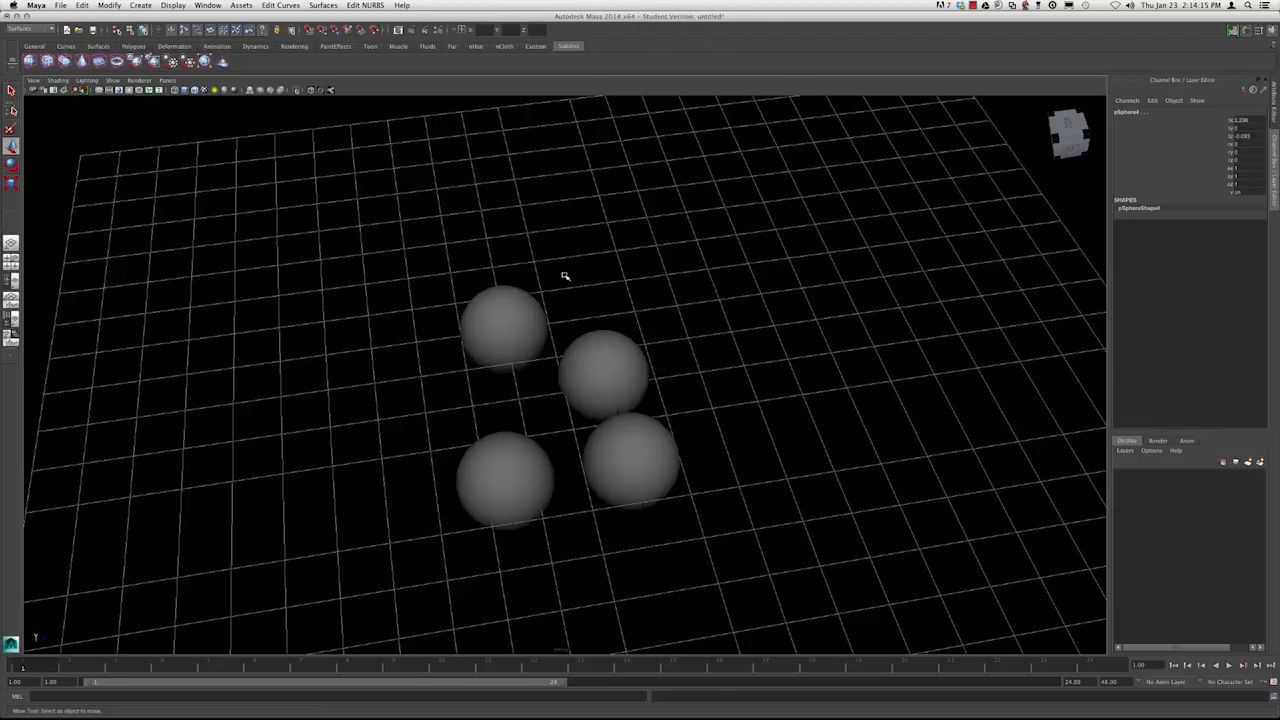
{"action": "left_click", "coordinate": [569, 271]}
Marquee-select the two rear spheres, undo a toggling marquee over all four, and add the two front spheres to the selection
{"action": "mouse_move", "coordinate": [531, 380]}
{"action": "left_mouse_down", "text": "alt"}
{"action": "mouse_move", "coordinate": [600, 374]}
{"action": "mouse_move", "coordinate": [523, 423]}
{"action": "mouse_move", "coordinate": [531, 434]}
{"action": "left_mouse_up", "text": "alt"}
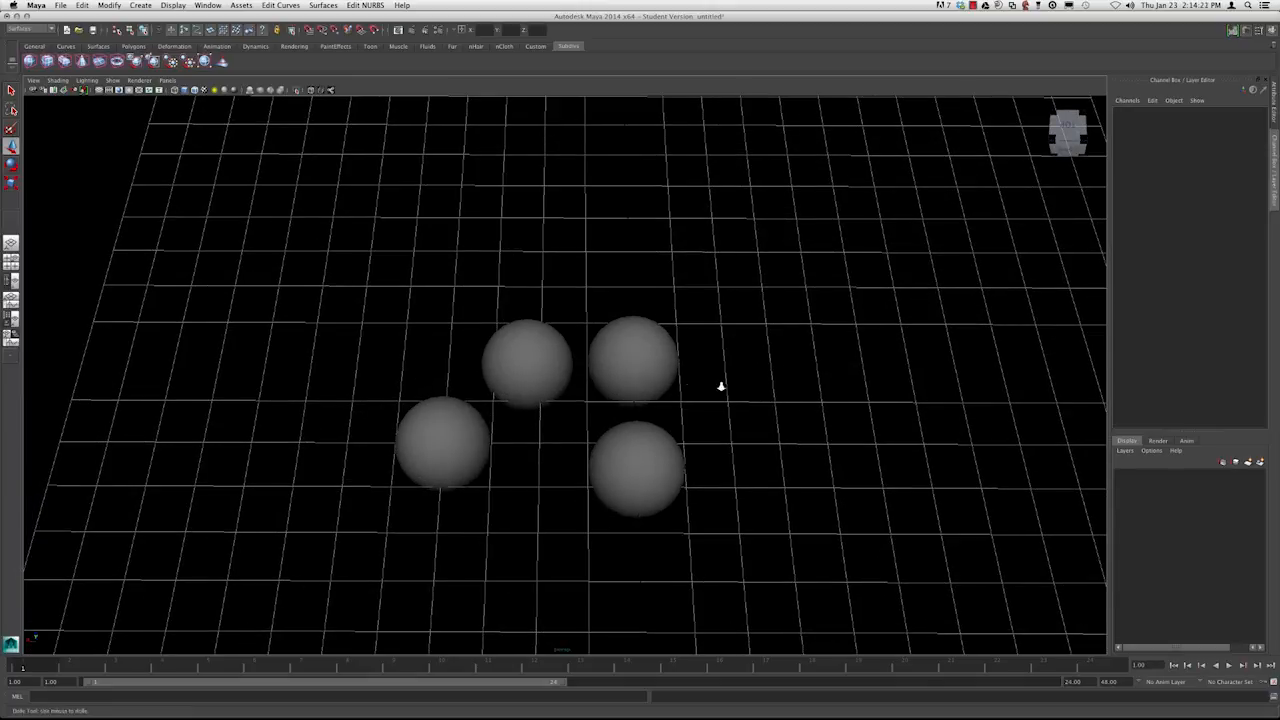
{"action": "left_click_drag", "start_coordinate": [720, 383], "coordinate": [481, 386], "text": "alt"}
{"action": "left_click_drag", "start_coordinate": [393, 194], "coordinate": [770, 364]}
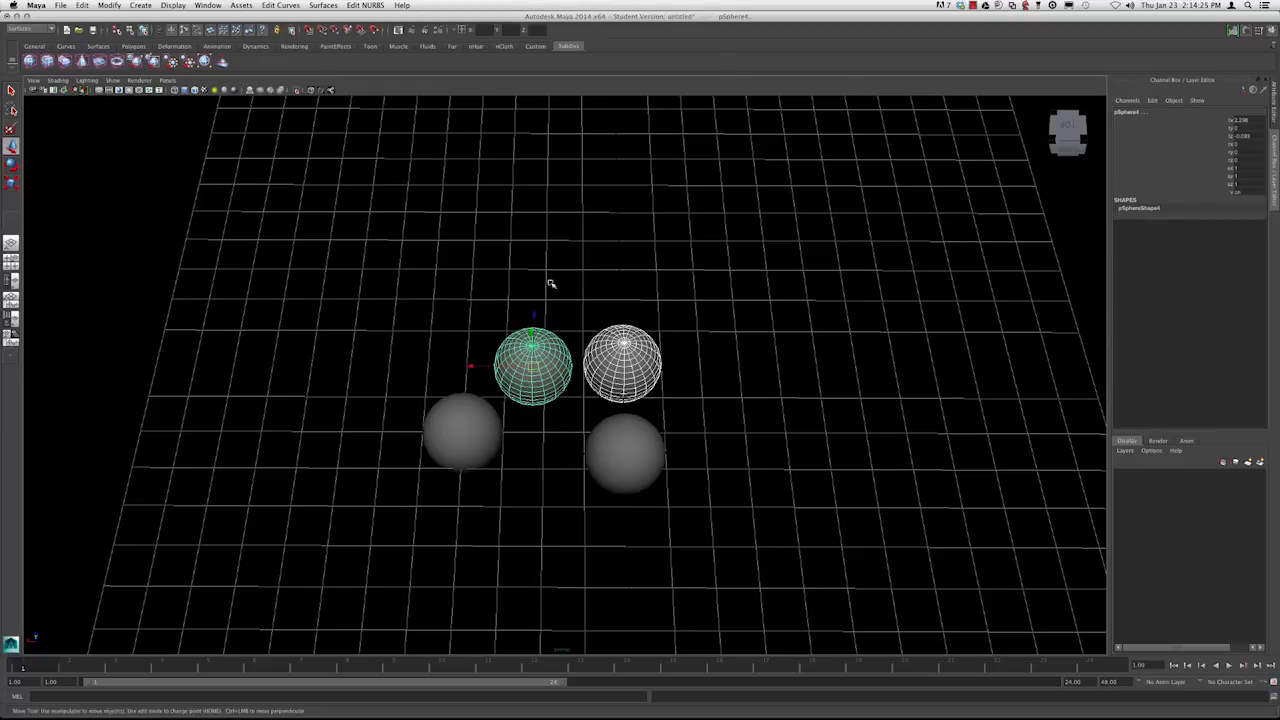
{"action": "left_click_drag", "start_coordinate": [329, 213], "coordinate": [880, 622]}
{"action": "key", "text": "ctrl+z"}
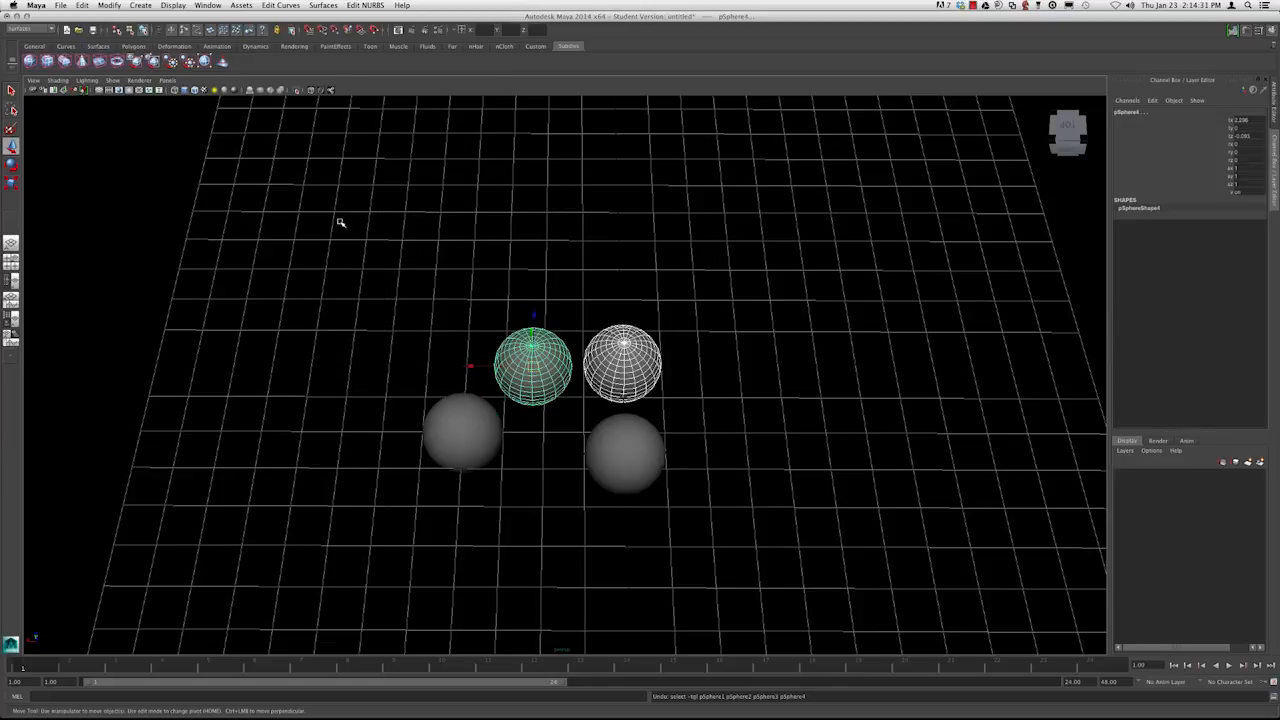
{"action": "left_click_drag", "start_coordinate": [342, 222], "coordinate": [792, 530]}
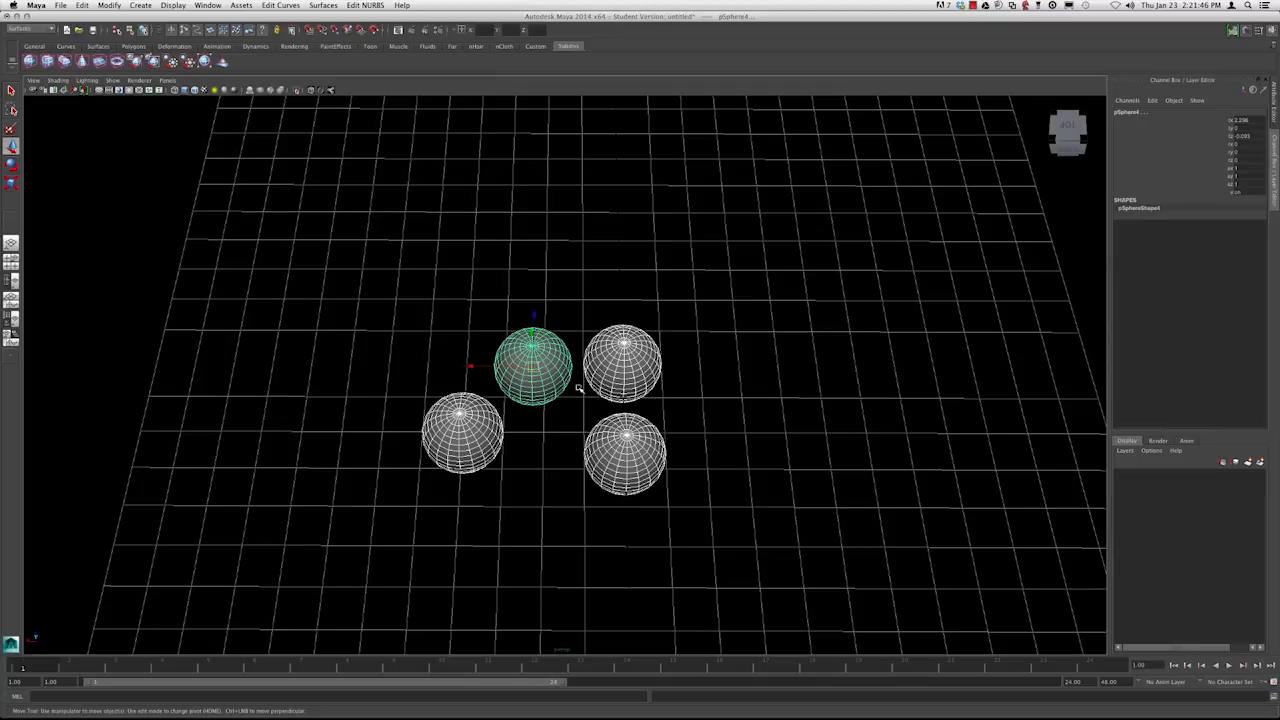
Delete the three duplicate spheres, keeping only the original sphere at the origin
{"action": "left_click", "coordinate": [550, 413]}
{"action": "left_click_drag", "start_coordinate": [549, 414], "coordinate": [321, 284], "text": "alt"}
{"action": "left_click", "coordinate": [615, 472], "text": "shift"}
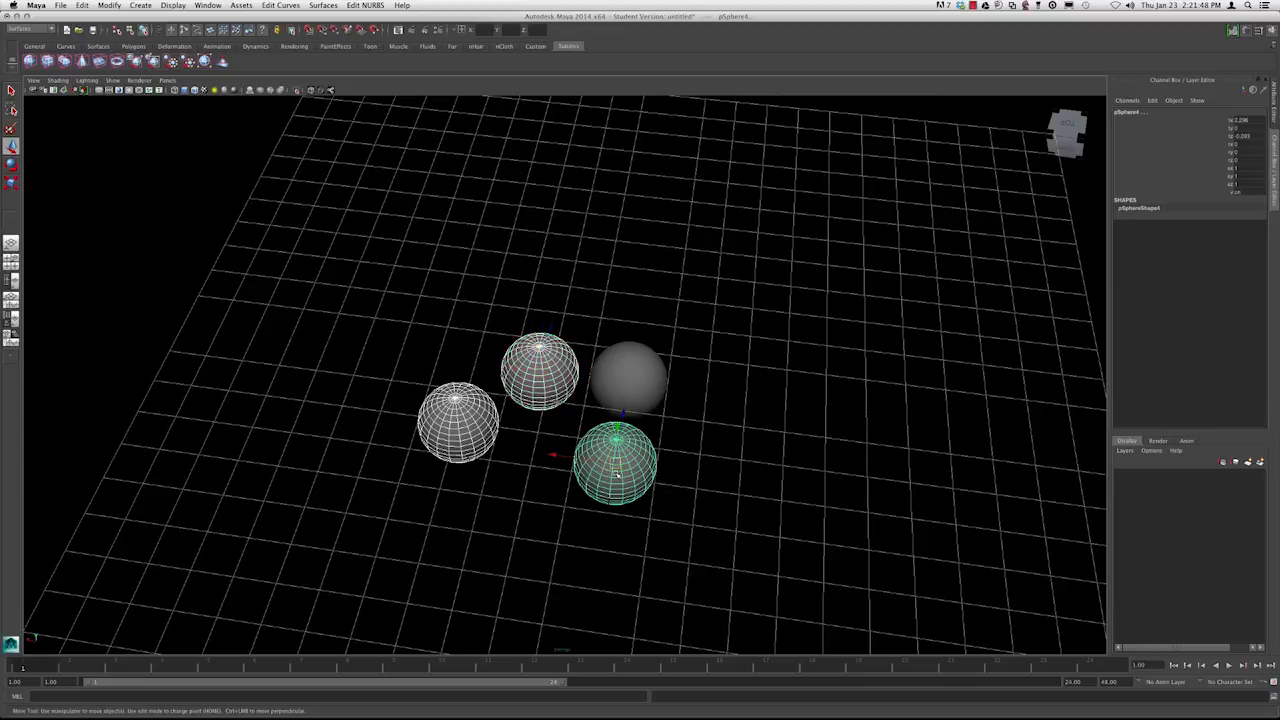
{"action": "key", "text": "Delete"}
Frame the remaining sphere in the view and deselect it
{"action": "left_click", "coordinate": [642, 386]}
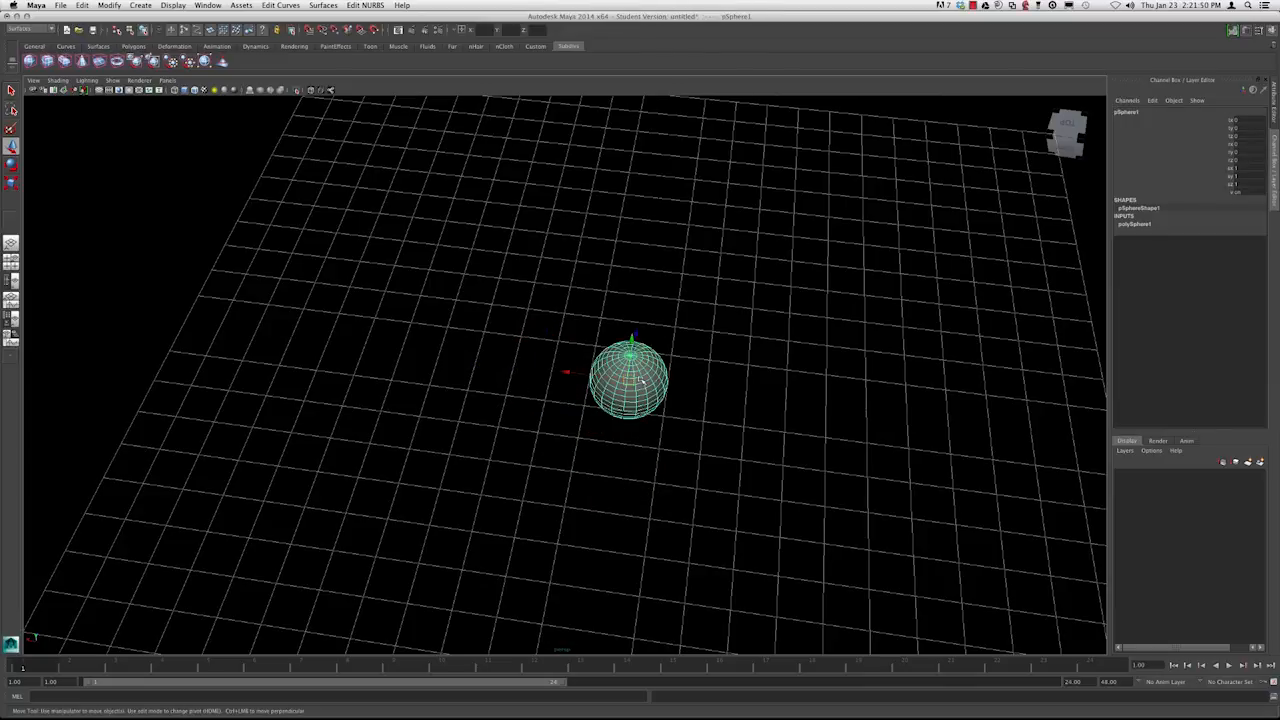
{"action": "key", "text": "f"}
{"action": "scroll", "coordinate": [700, 334], "scroll_direction": "down", "scroll_amount": 2}
{"action": "left_click_drag", "start_coordinate": [700, 334], "coordinate": [551, 272], "text": "alt"}
{"action": "scroll", "coordinate": [619, 194], "scroll_direction": "up", "scroll_amount": 3}
{"action": "left_click", "coordinate": [710, 319]}
Switch the viewport to wireframe display and back to shaded display
{"action": "scroll", "coordinate": [630, 305], "scroll_direction": "down", "scroll_amount": 2}
{"action": "mouse_move", "coordinate": [630, 305]}
{"action": "left_mouse_down", "text": "alt"}
{"action": "mouse_move", "coordinate": [617, 309]}
{"action": "mouse_move", "coordinate": [626, 315]}
{"action": "left_mouse_up", "text": "alt"}
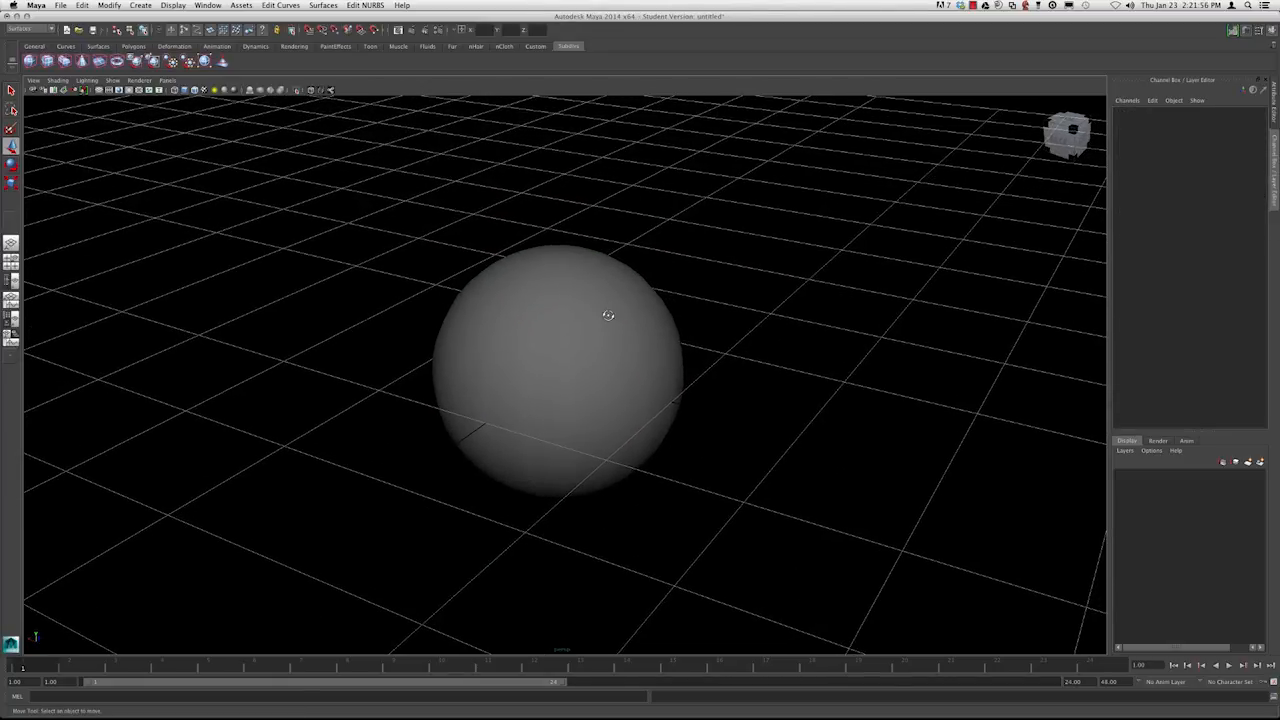
{"action": "left_click_drag", "start_coordinate": [608, 311], "coordinate": [608, 320], "text": "alt"}
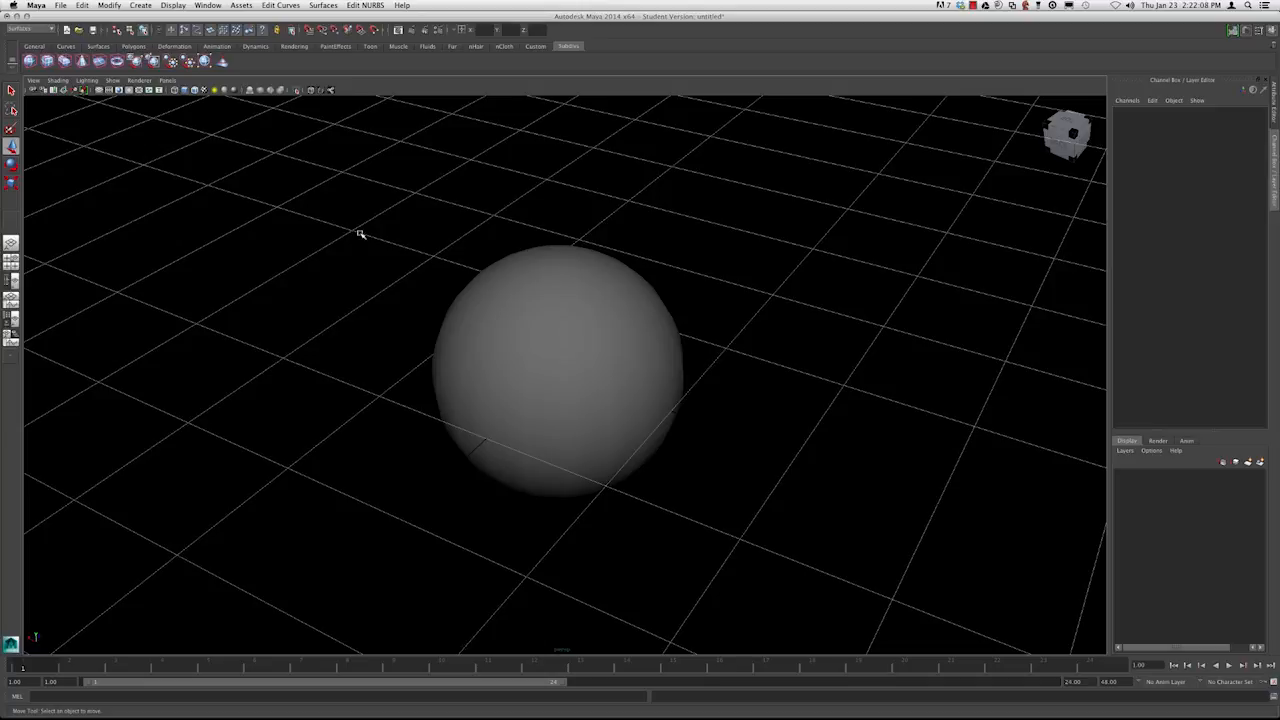
{"action": "key", "text": "4"}
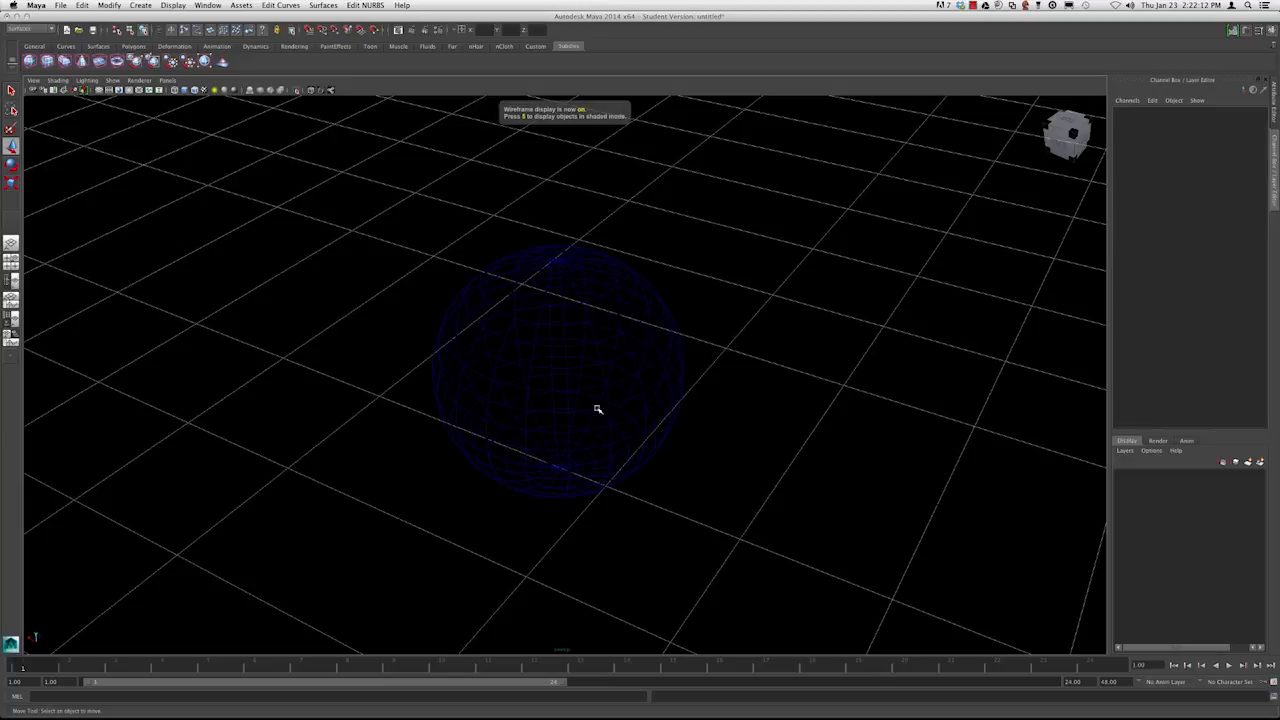
{"action": "key", "text": "5"}
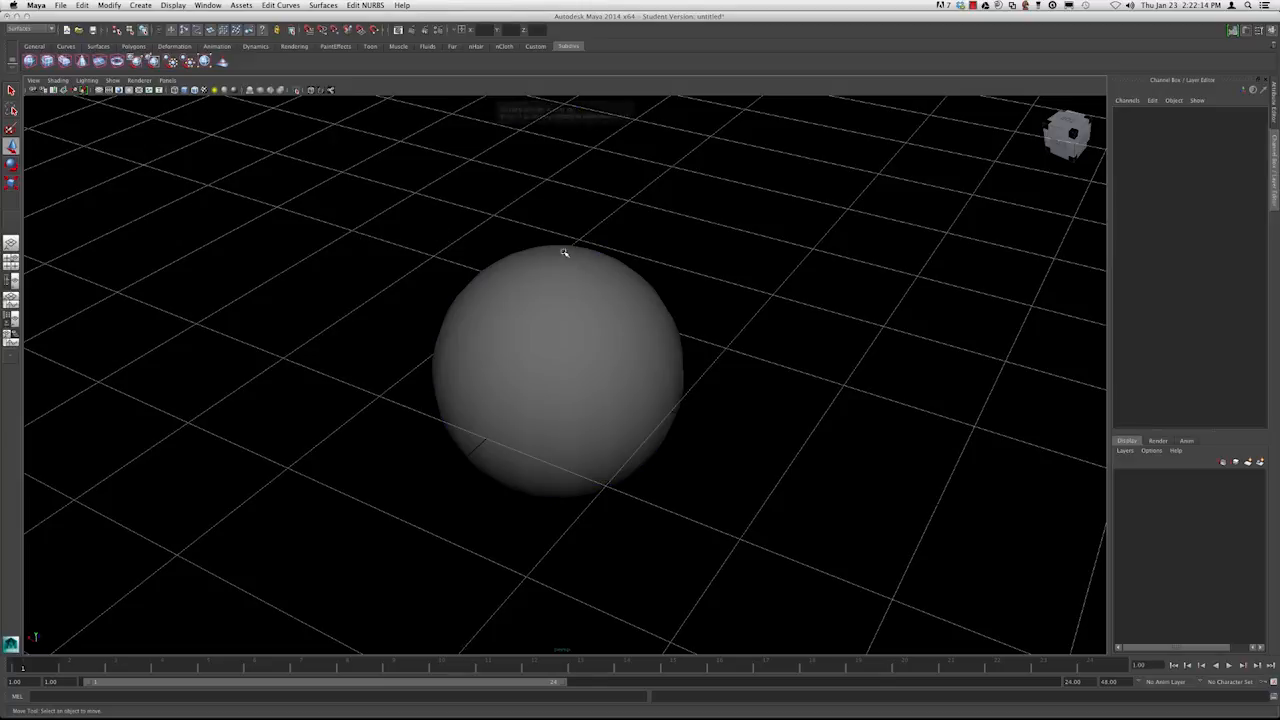
Try the textured display mode and alternate the viewport repeatedly between wireframe and shaded, finishing in shaded
{"action": "key", "text": "6"}
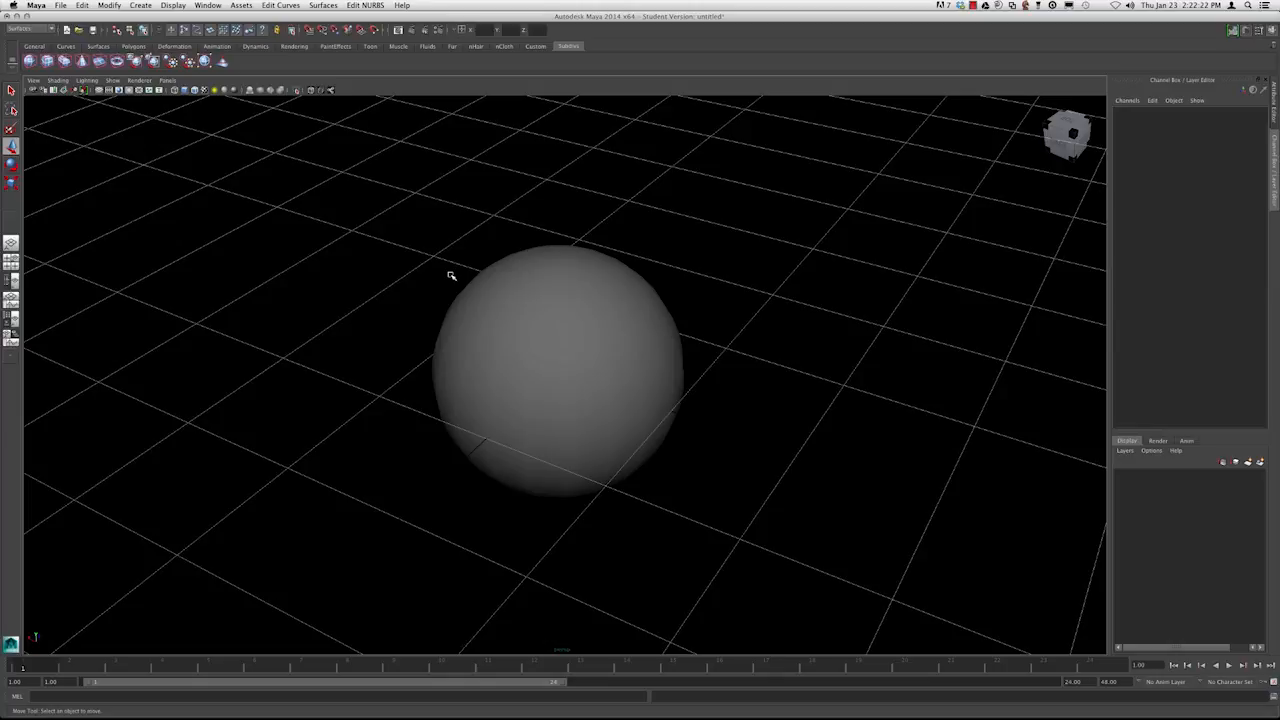
{"action": "key", "text": "5"}
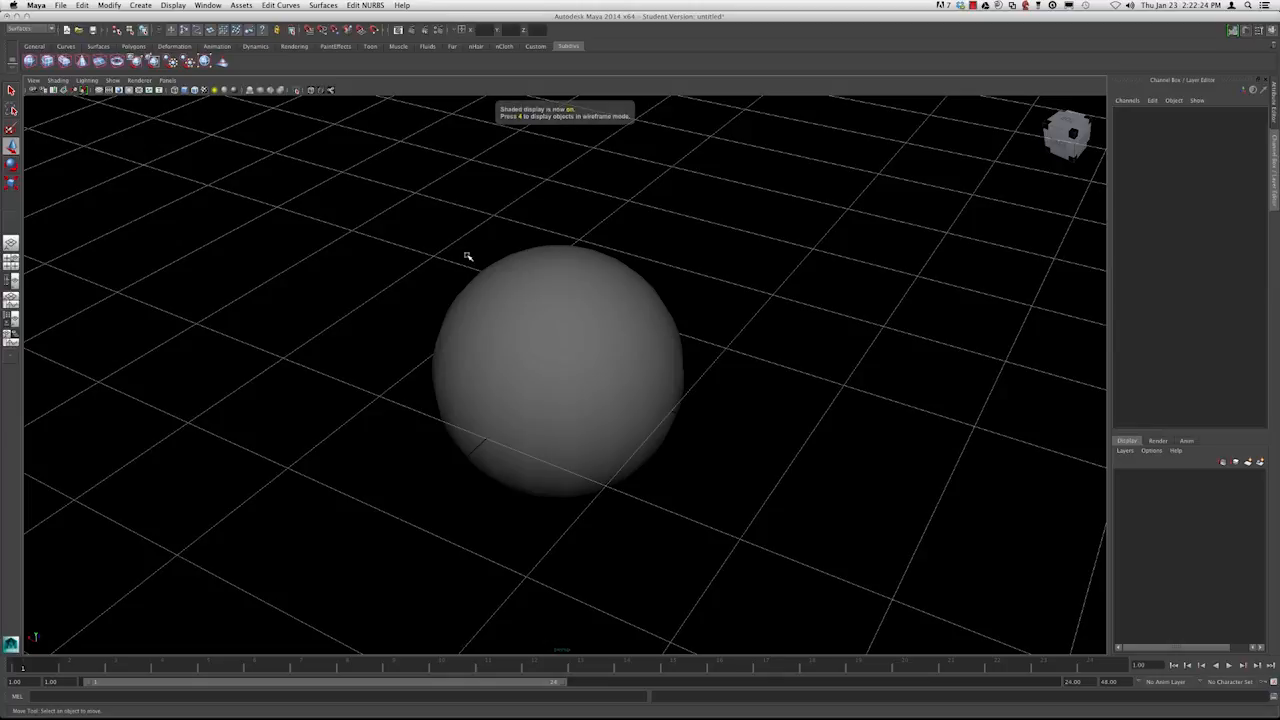
{"action": "key", "text": "4"}
{"action": "key", "text": "5"}
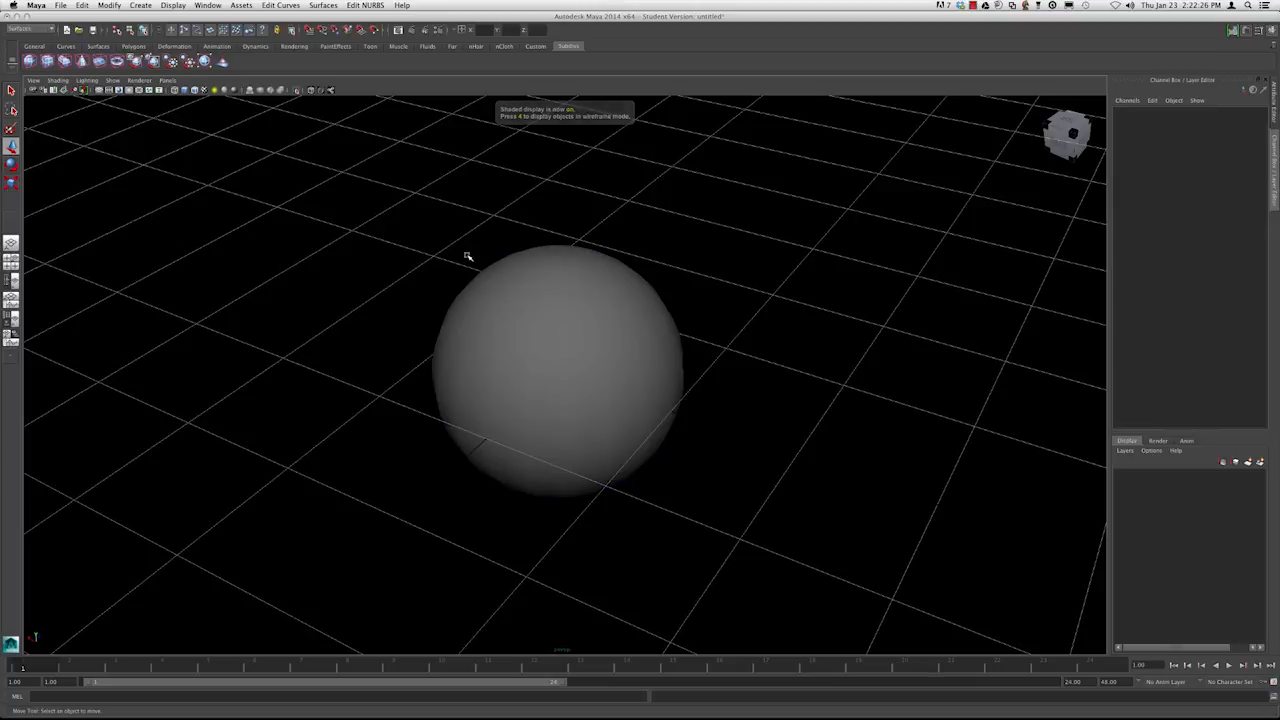
{"action": "key", "text": "4"}
{"action": "key", "text": "5"}
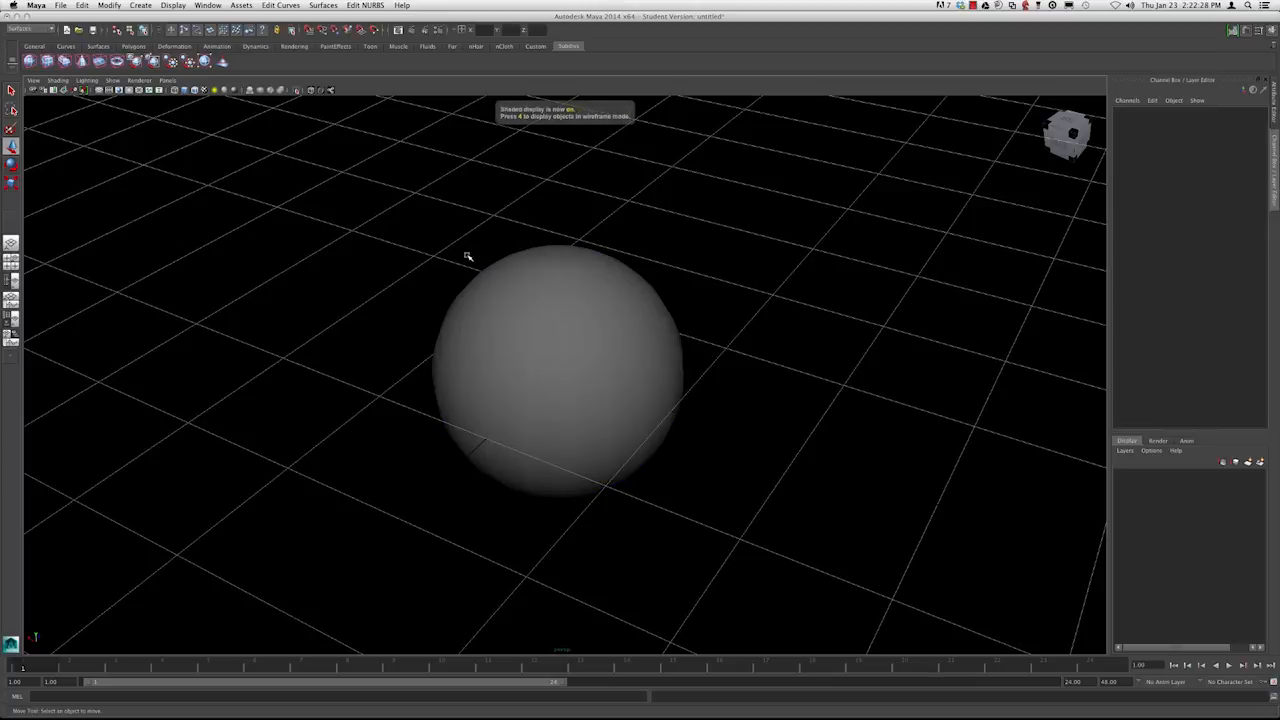
{"action": "key", "text": "4"}
{"action": "key", "text": "5"}
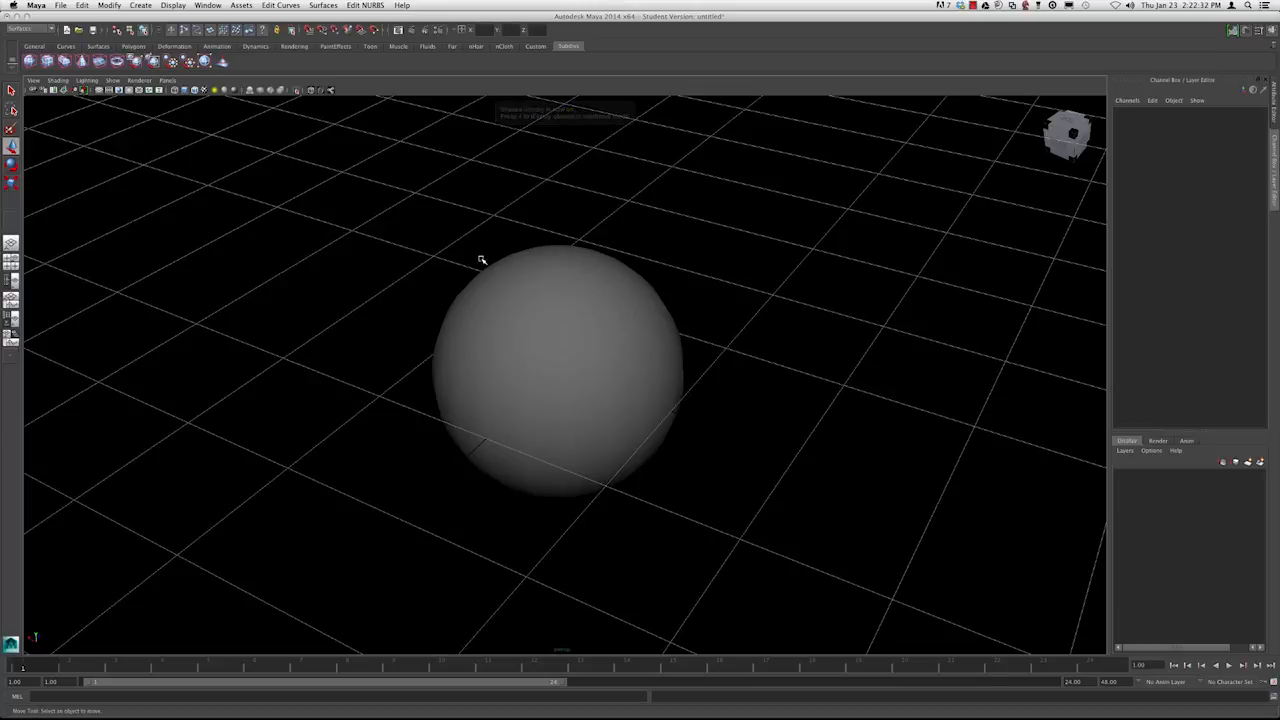
Select the shaded sphere to show its wireframe overlay, and clear the selection
{"action": "left_click_drag", "start_coordinate": [423, 266], "coordinate": [482, 253], "text": "alt"}
{"action": "left_click", "coordinate": [519, 285]}
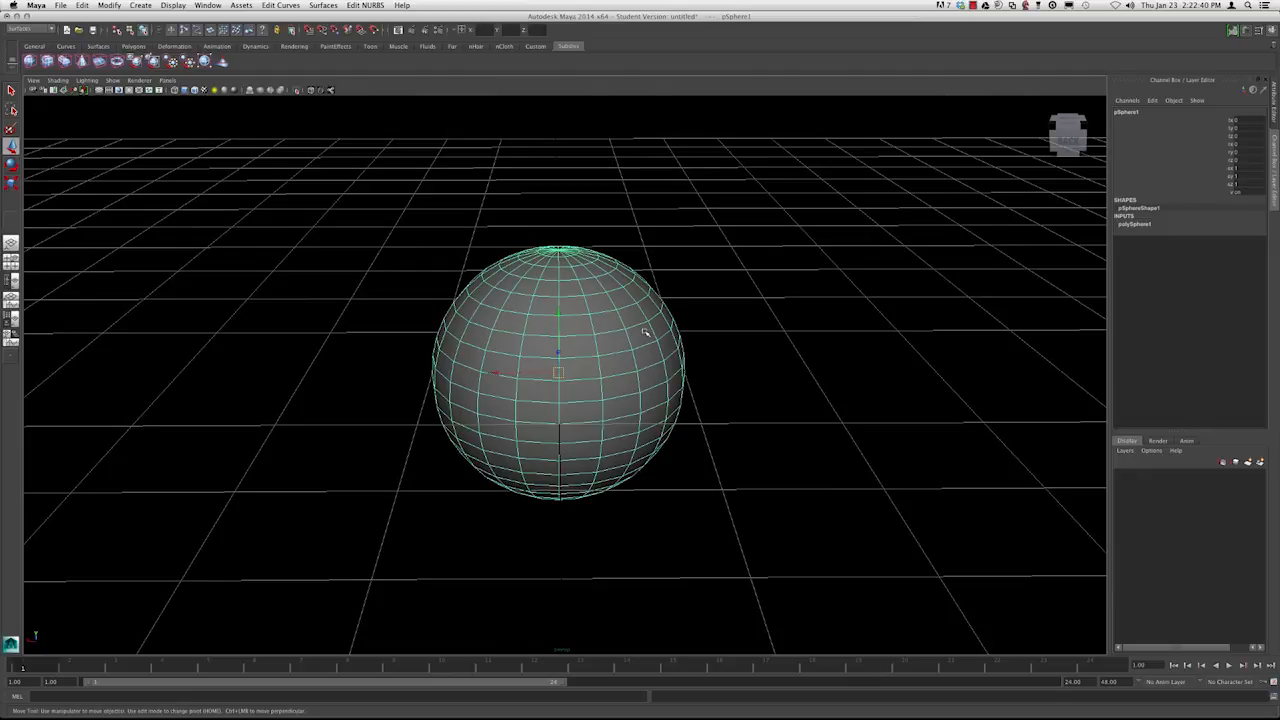
{"action": "left_click", "coordinate": [414, 223]}
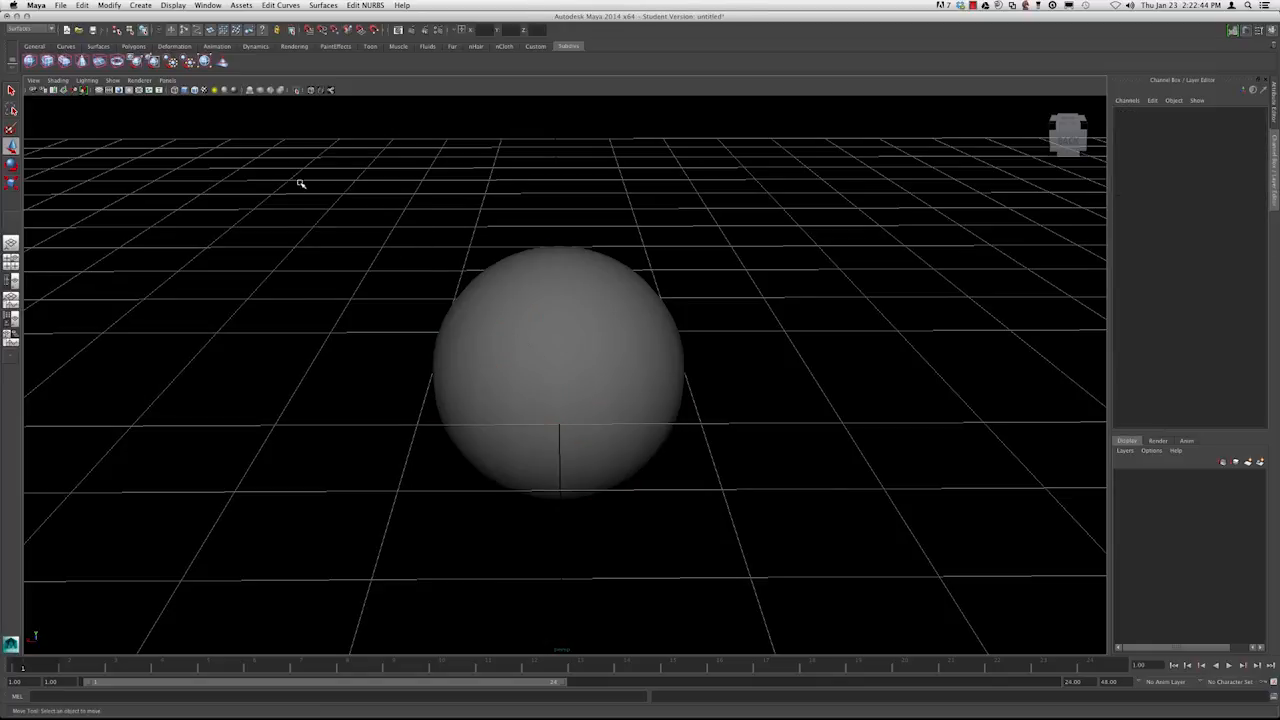
Toggle the wireframe-on-shaded display off and on several times, leaving the wireframe overlay turned on
{"action": "left_click", "coordinate": [35, 80]}
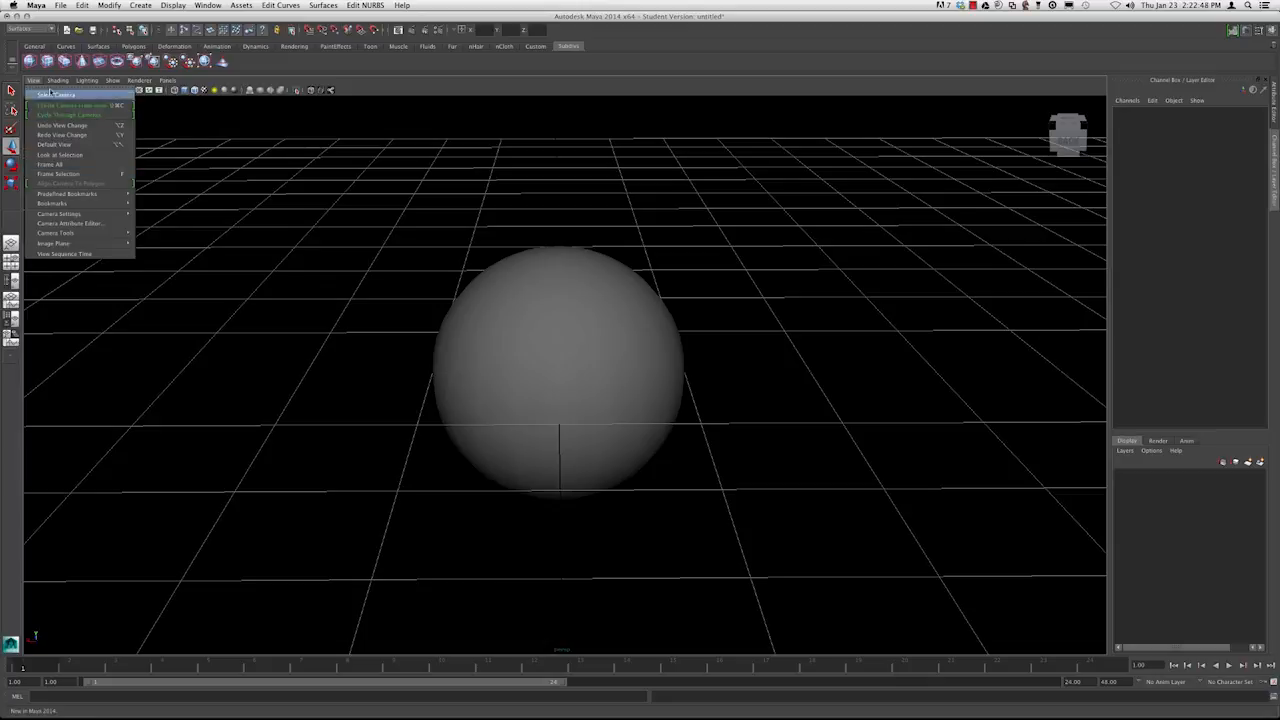
{"action": "left_click", "coordinate": [80, 174]}
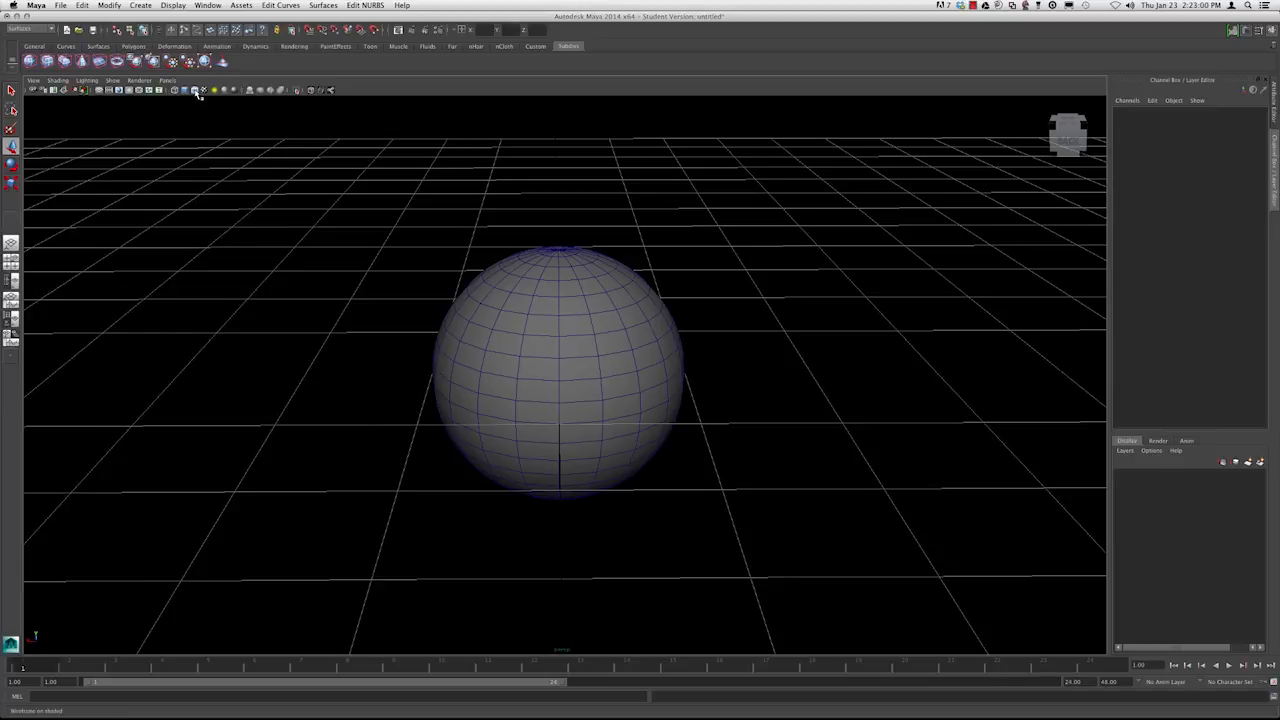
{"action": "left_click", "coordinate": [196, 90]}
{"action": "left_click", "coordinate": [196, 90]}
{"action": "left_click", "coordinate": [196, 90]}
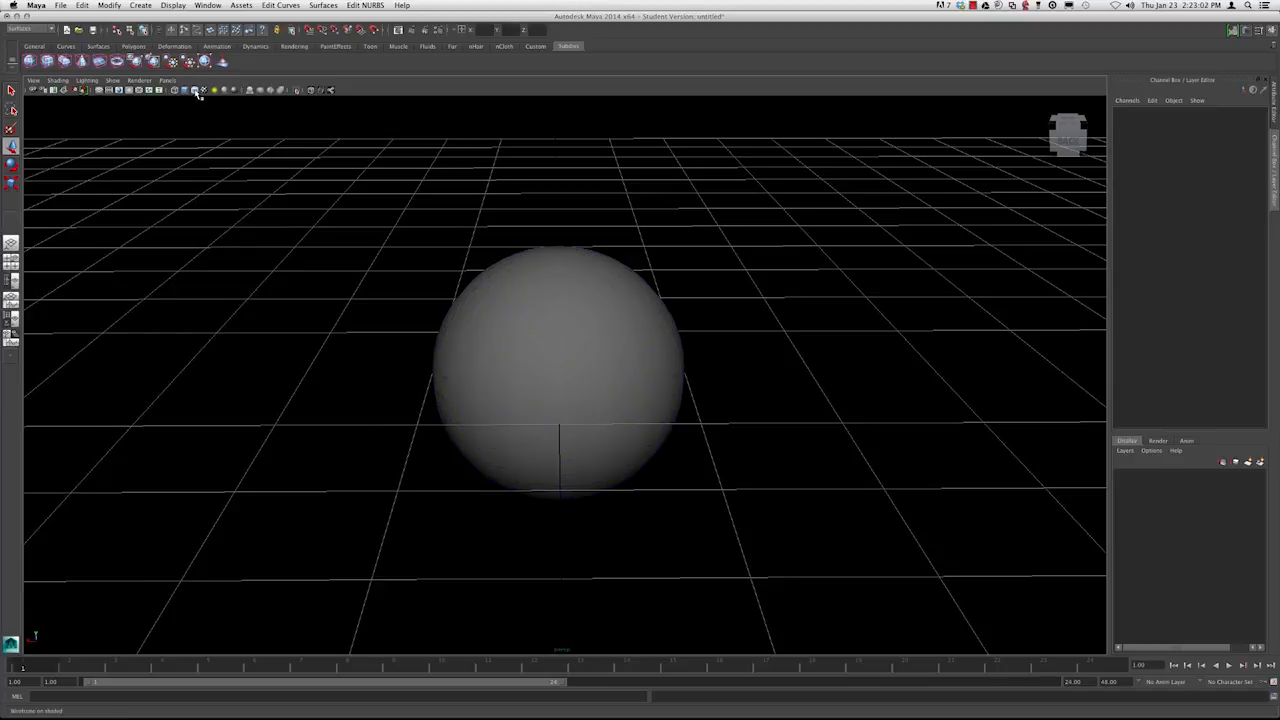
{"action": "left_click", "coordinate": [196, 90]}
{"action": "left_click", "coordinate": [196, 90]}
{"action": "left_click", "coordinate": [196, 90]}
{"action": "left_click", "coordinate": [196, 90]}
{"action": "left_click", "coordinate": [196, 90]}
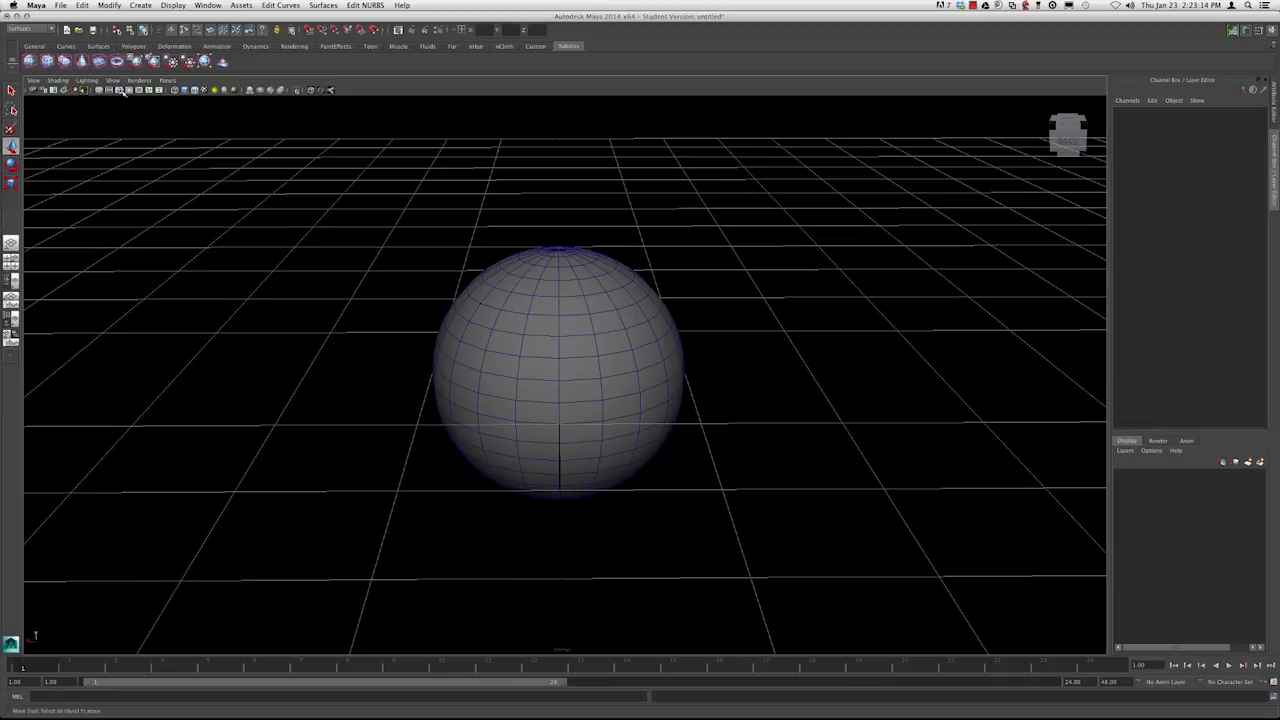
Alternate the viewport between wireframe and smooth shaded display, first with the sphere selected and also with it deselected
{"action": "left_click", "coordinate": [498, 310]}
{"action": "left_click", "coordinate": [177, 91]}
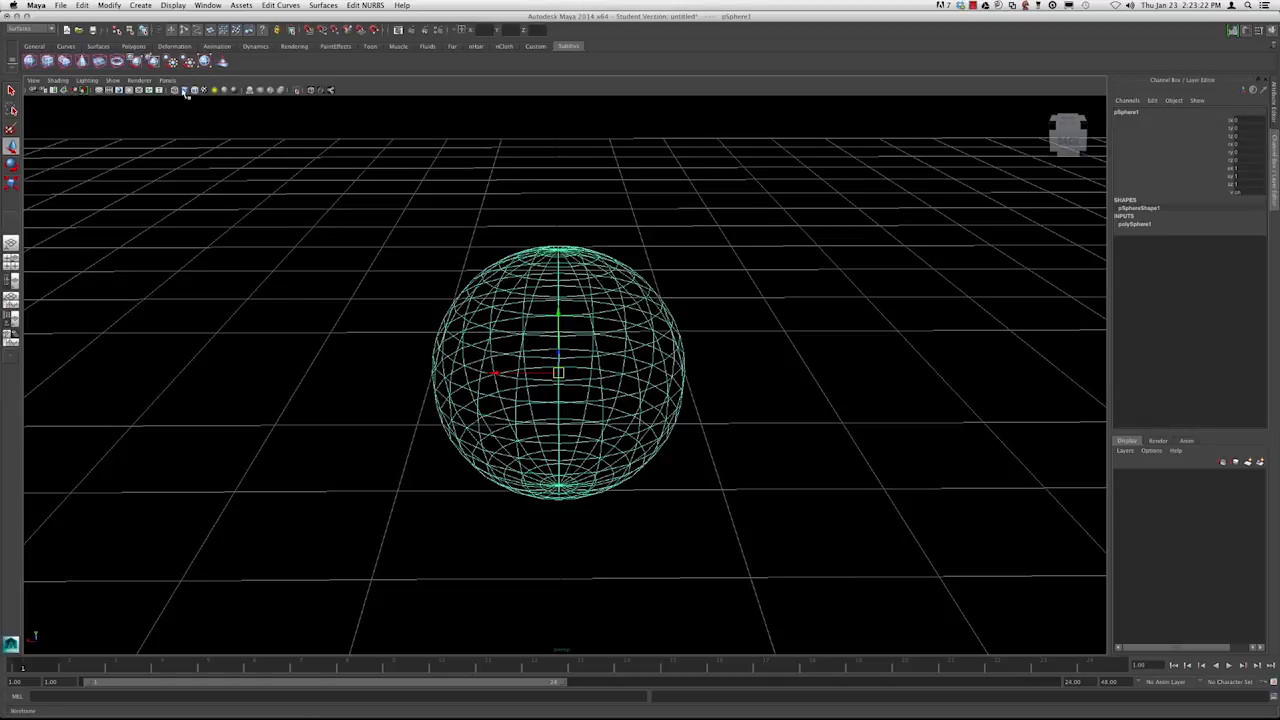
{"action": "left_click", "coordinate": [186, 91]}
{"action": "left_click", "coordinate": [206, 204]}
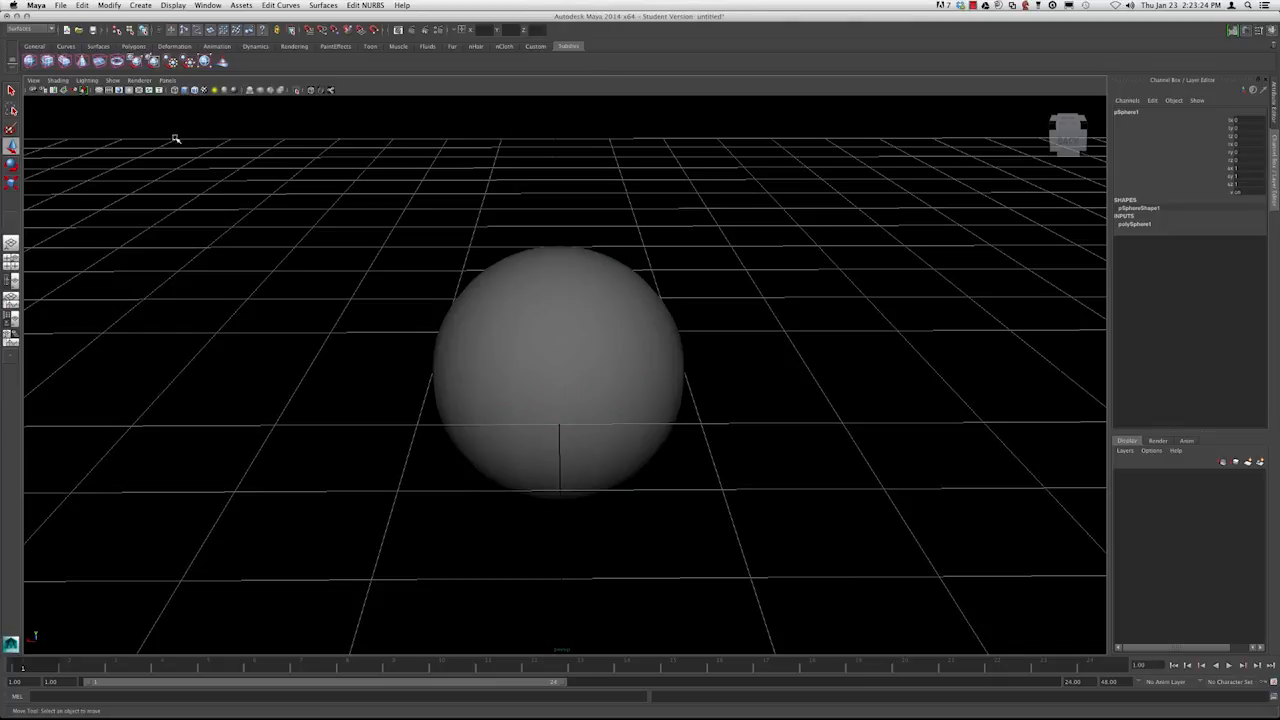
{"action": "left_click", "coordinate": [177, 91]}
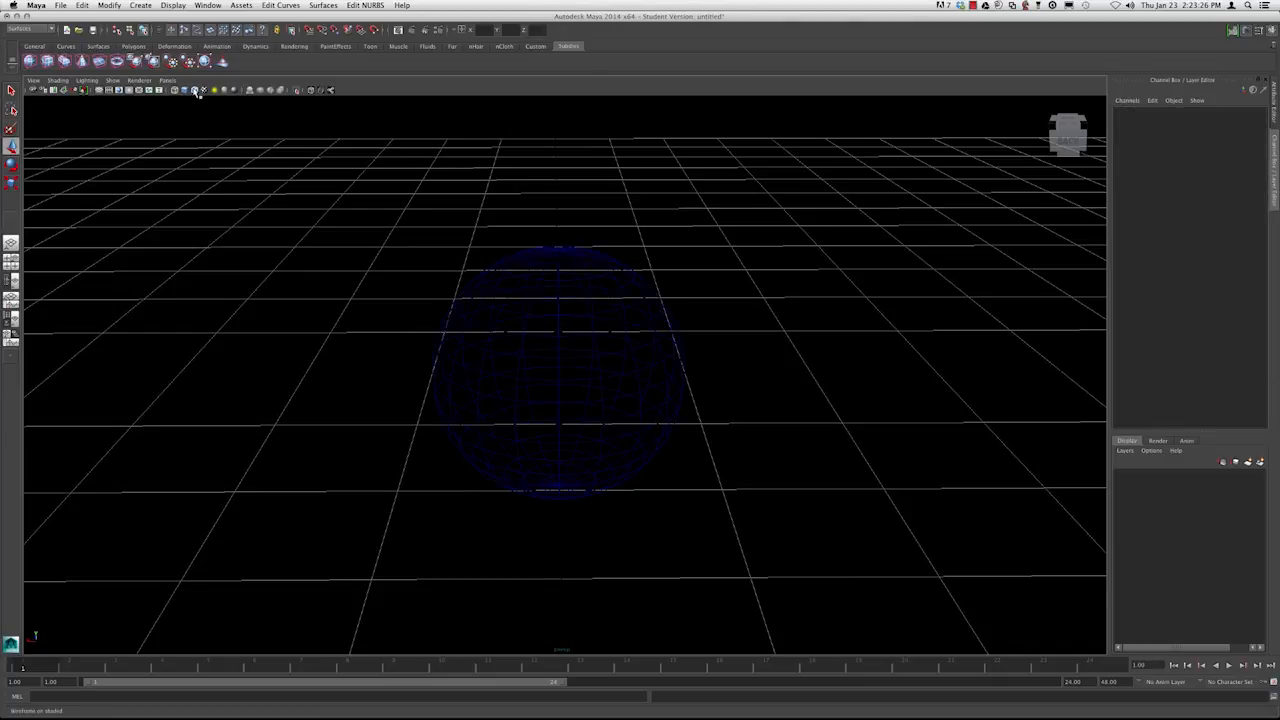
{"action": "left_click", "coordinate": [186, 91]}
{"action": "left_click", "coordinate": [177, 91]}
{"action": "left_click", "coordinate": [186, 91]}
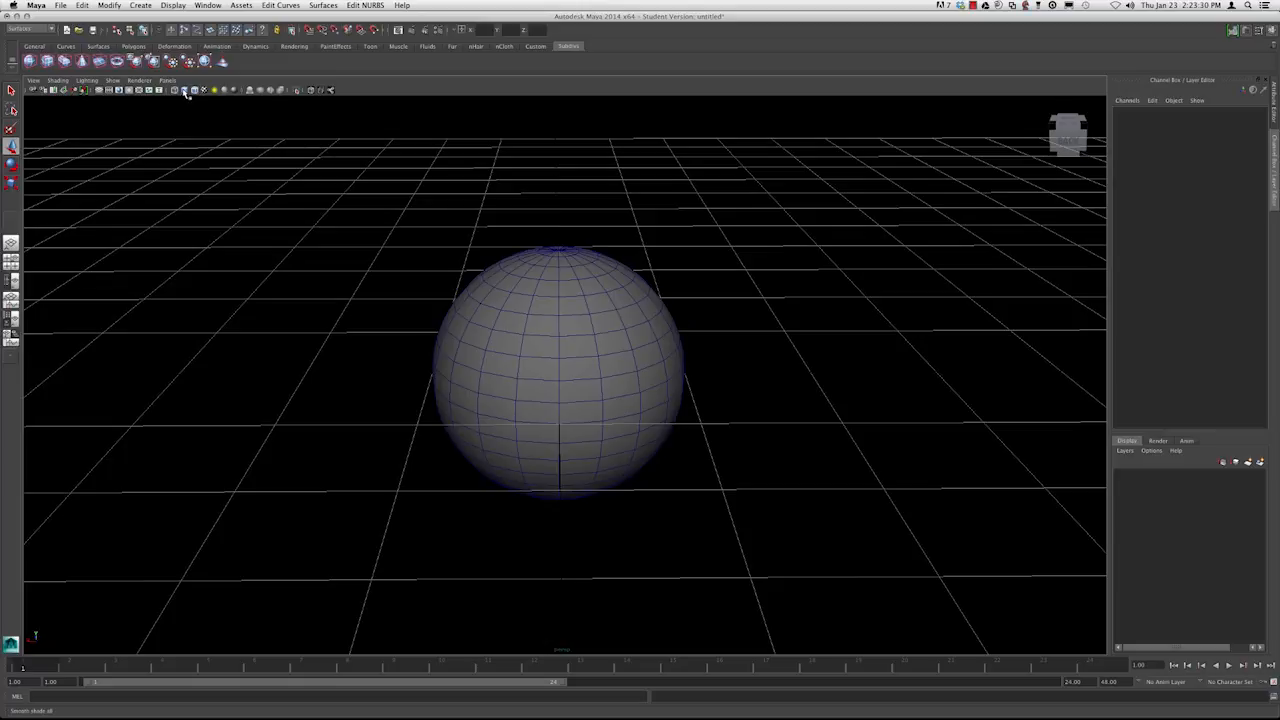
Toggle wireframe-on-shaded repeatedly for the deselected sphere, leaving the wireframe overlay turned off
{"action": "left_click", "coordinate": [198, 91]}
{"action": "left_click", "coordinate": [198, 91]}
{"action": "left_click", "coordinate": [198, 91]}
{"action": "left_click", "coordinate": [198, 91]}
{"action": "left_click", "coordinate": [198, 91]}
{"action": "left_click", "coordinate": [198, 91]}
{"action": "left_click", "coordinate": [198, 91]}
Marquee-select the sphere in wireframe display, return to shaded display, and deselect it
{"action": "key", "text": "4"}
{"action": "left_click_drag", "start_coordinate": [706, 457], "coordinate": [571, 342]}
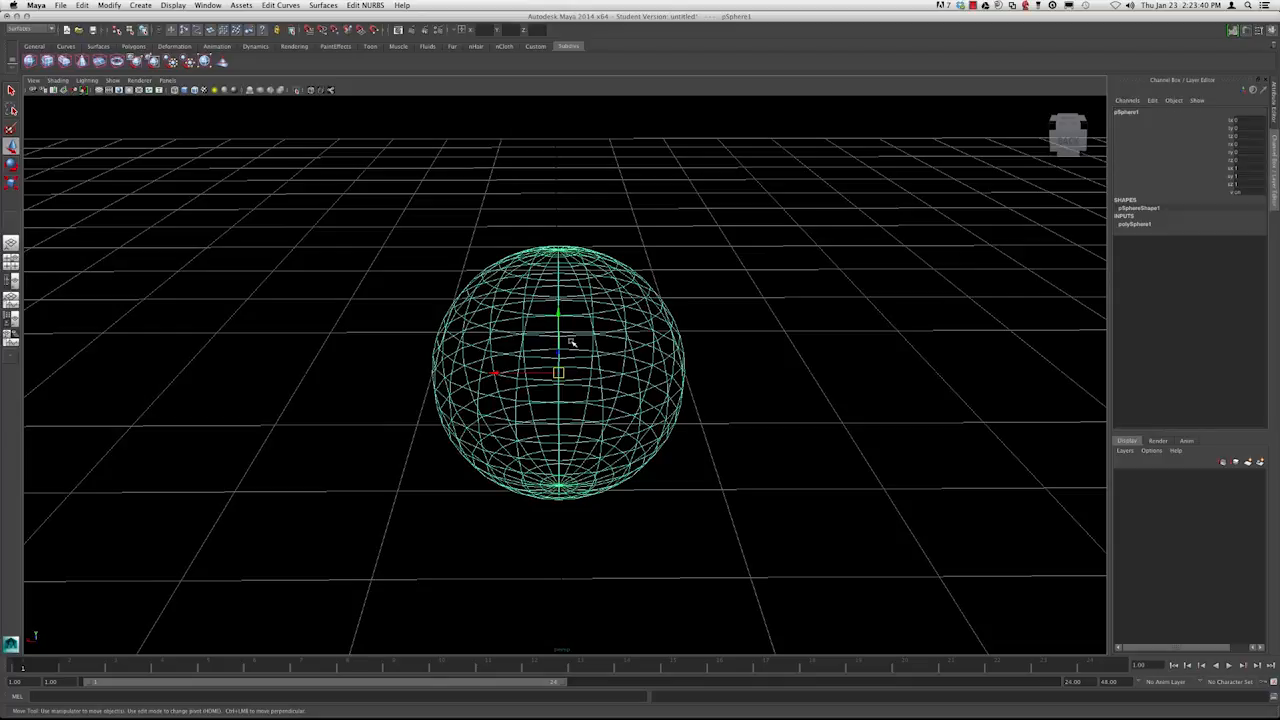
{"action": "key", "text": "5"}
{"action": "left_click", "coordinate": [380, 248]}
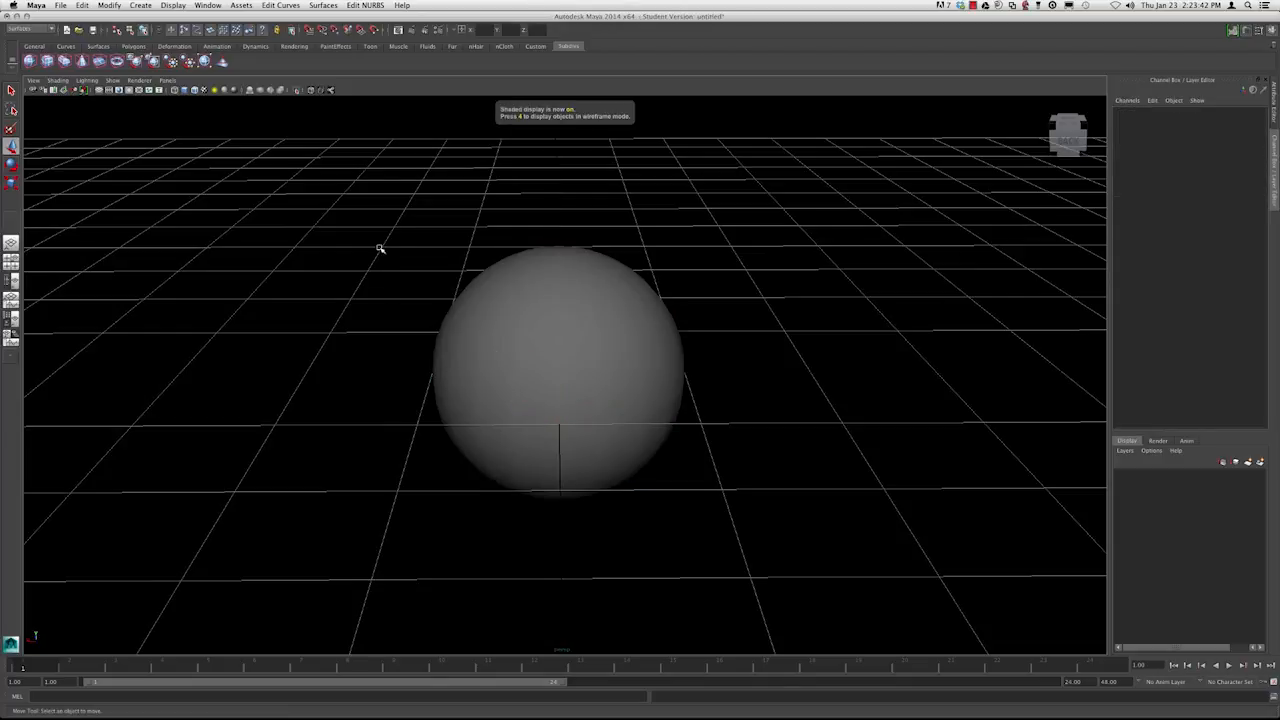
Turn the wireframe-on-shaded display on for the sphere
{"action": "left_click_drag", "start_coordinate": [436, 292], "coordinate": [463, 228], "text": "alt"}
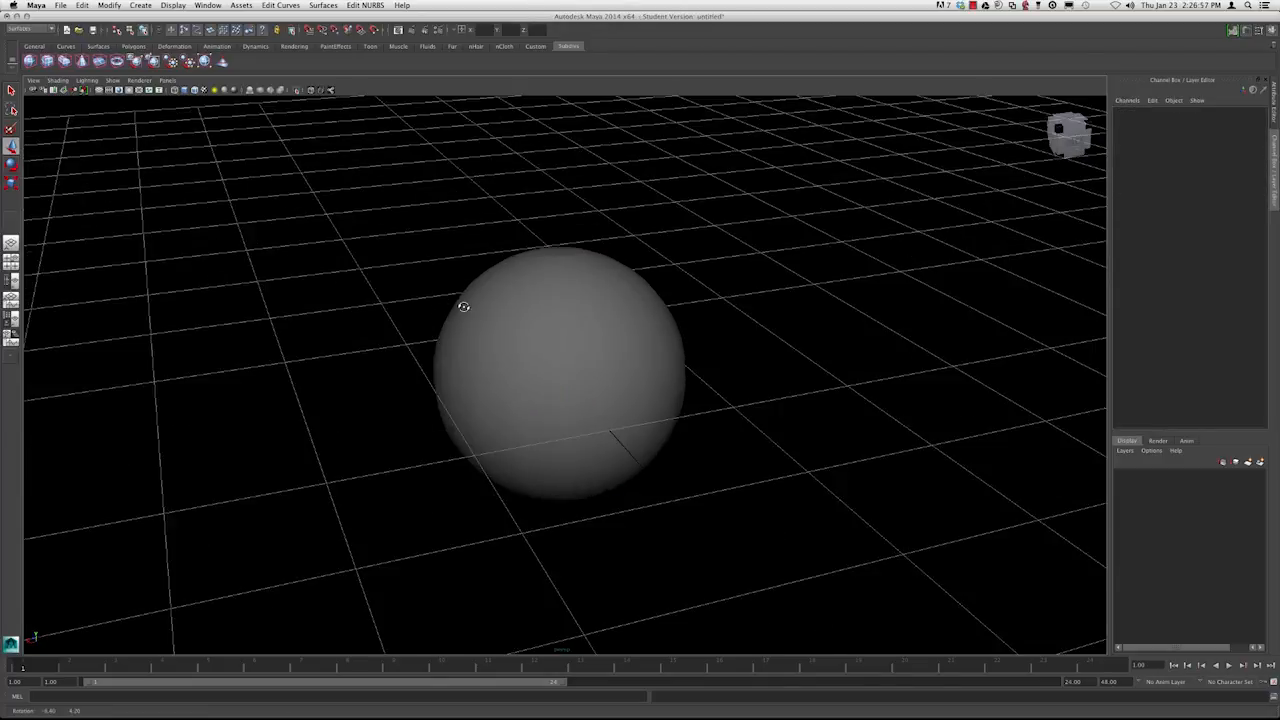
{"action": "right_click_drag", "start_coordinate": [562, 335], "coordinate": [306, 254], "text": "alt"}
{"action": "left_click_drag", "start_coordinate": [306, 254], "coordinate": [370, 312], "text": "alt"}
{"action": "right_click_drag", "start_coordinate": [370, 312], "coordinate": [453, 349], "text": "alt"}
{"action": "left_click_drag", "start_coordinate": [453, 349], "coordinate": [467, 351], "text": "alt"}
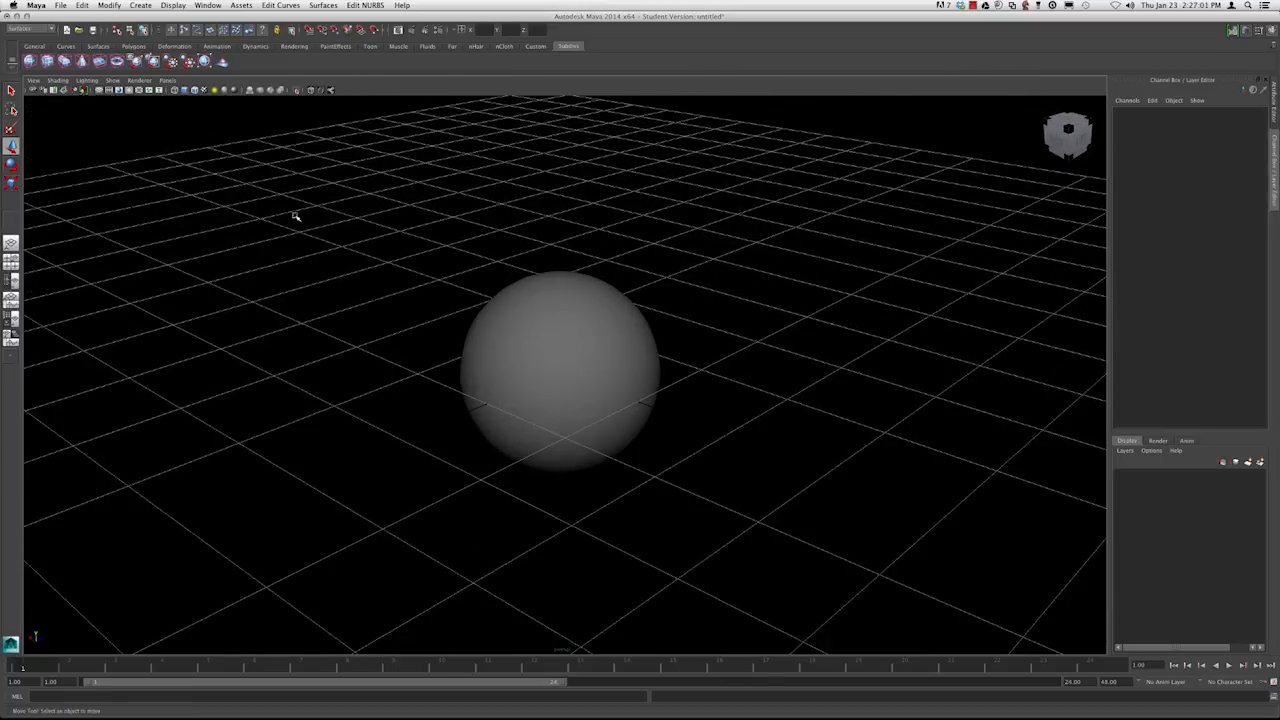
{"action": "right_click_drag", "start_coordinate": [391, 260], "coordinate": [425, 270], "text": "alt"}
{"action": "left_click", "coordinate": [197, 92]}
Select the sphere, clear the selection, and select the sphere again
{"action": "left_click_drag", "start_coordinate": [466, 323], "coordinate": [534, 323], "text": "alt"}
{"action": "left_click", "coordinate": [503, 299]}
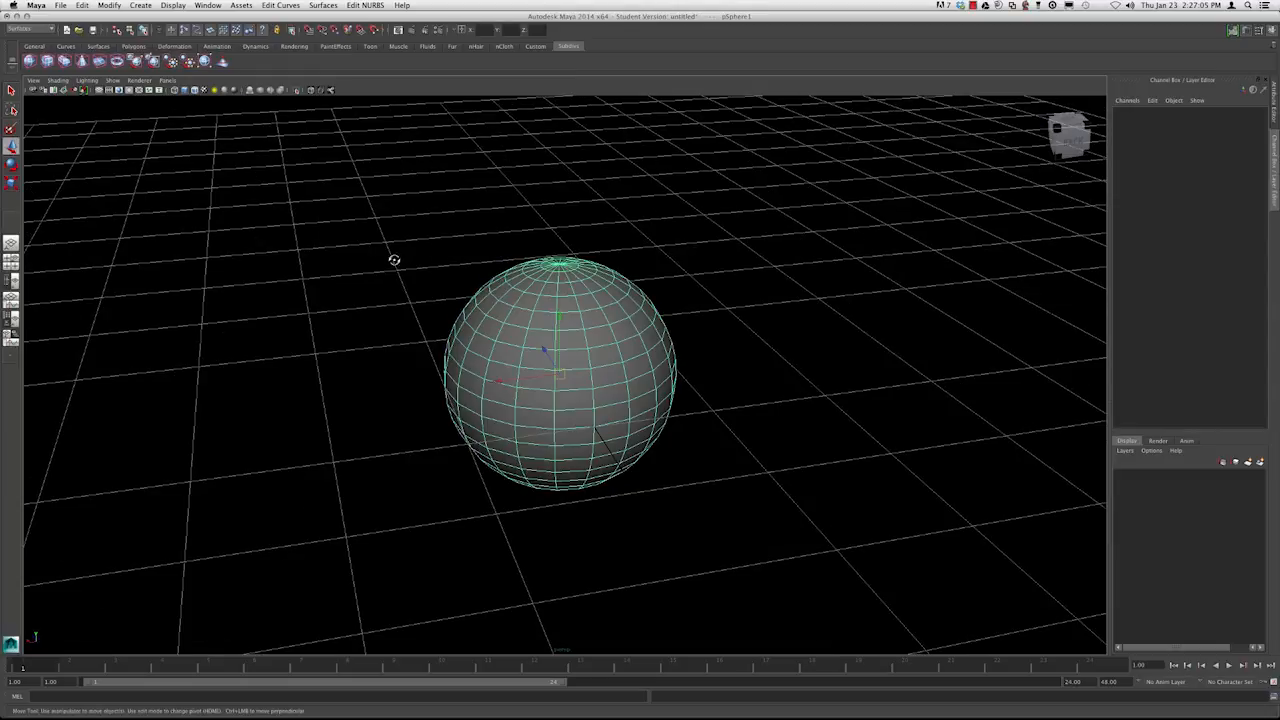
{"action": "left_click_drag", "start_coordinate": [394, 260], "coordinate": [332, 251], "text": "alt"}
{"action": "left_click", "coordinate": [351, 237]}
{"action": "left_click", "coordinate": [585, 310]}
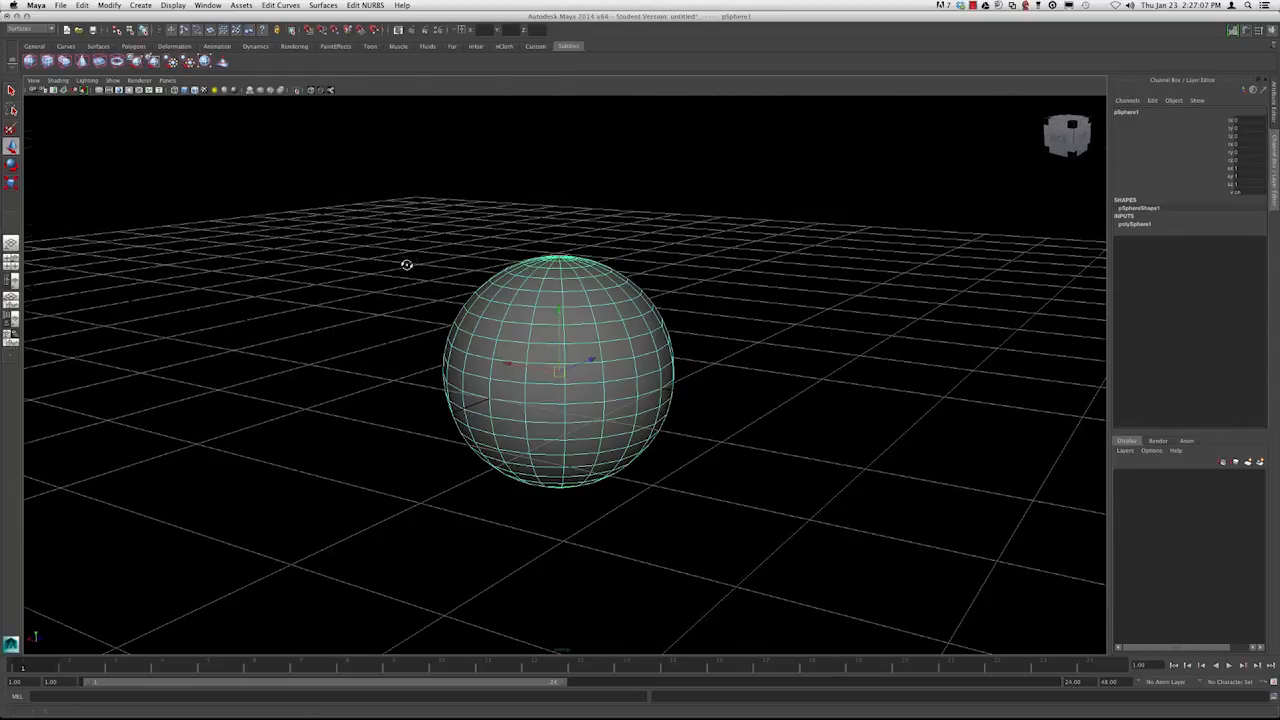
{"action": "left_click_drag", "start_coordinate": [406, 263], "coordinate": [400, 266], "text": "alt"}
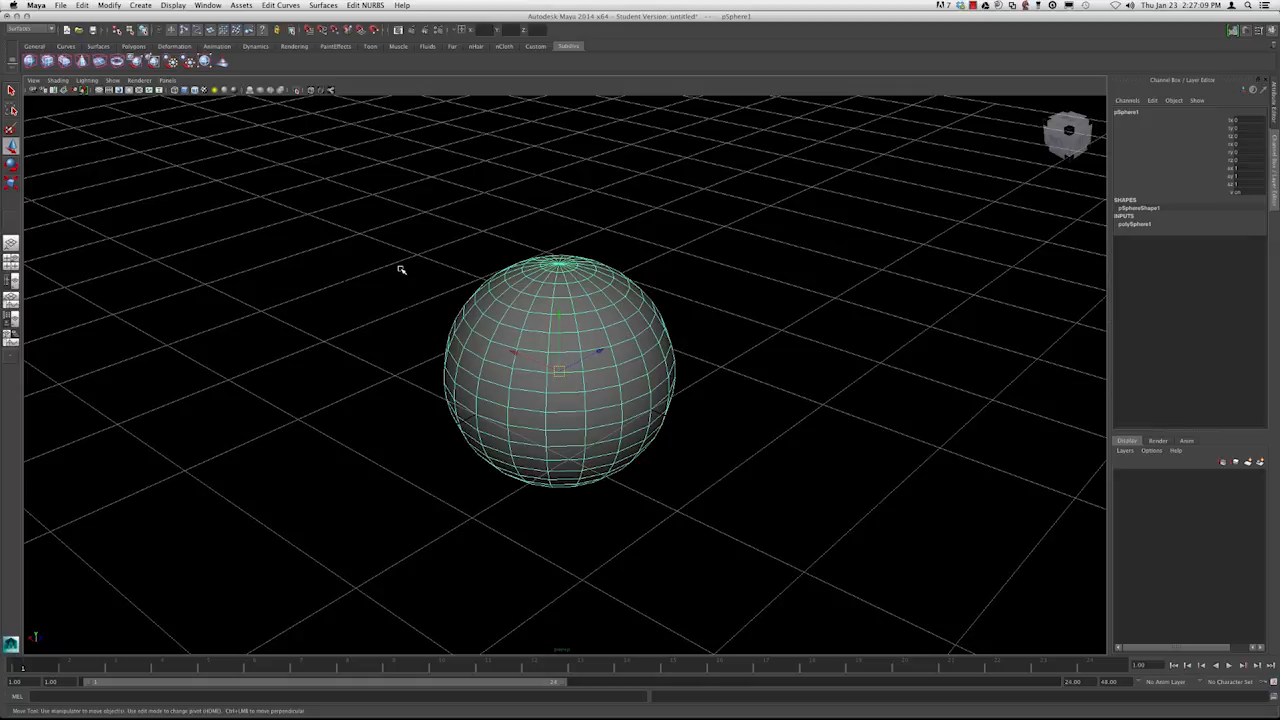
Hide the selected sphere twice, undoing the hide each time
{"action": "key", "text": "ctrl+h"}
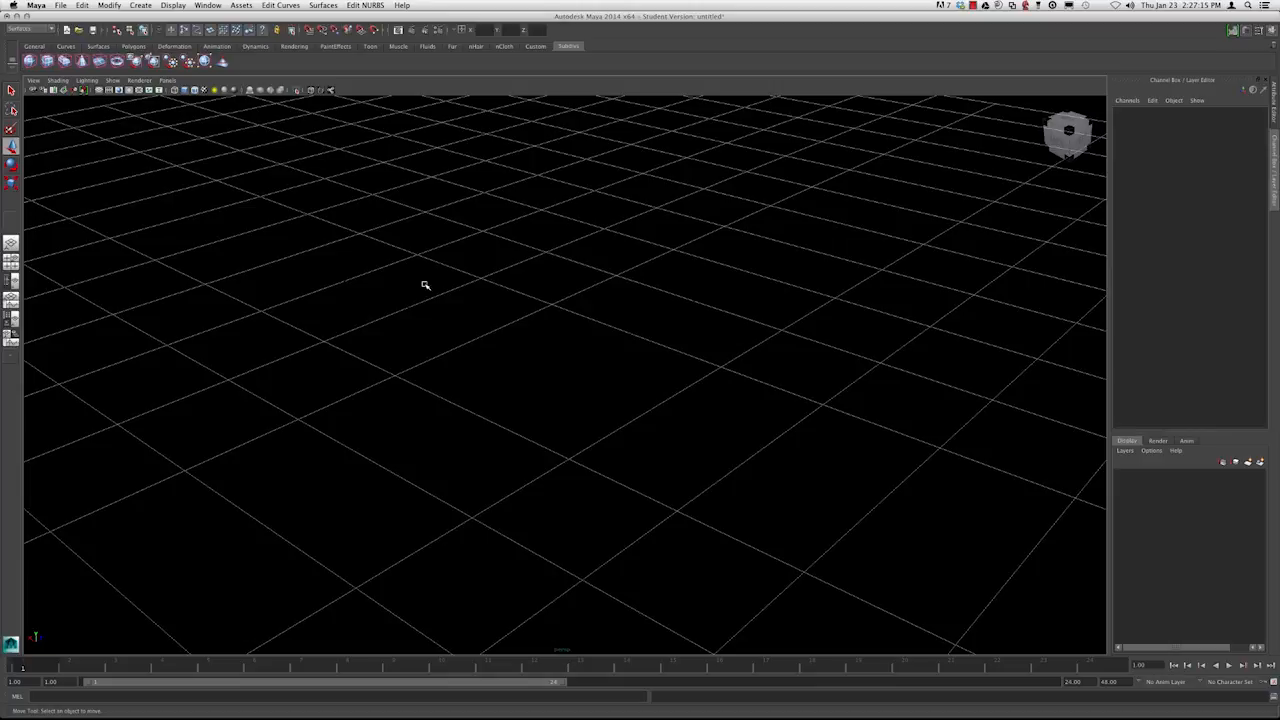
{"action": "key", "text": "ctrl+shift+h"}
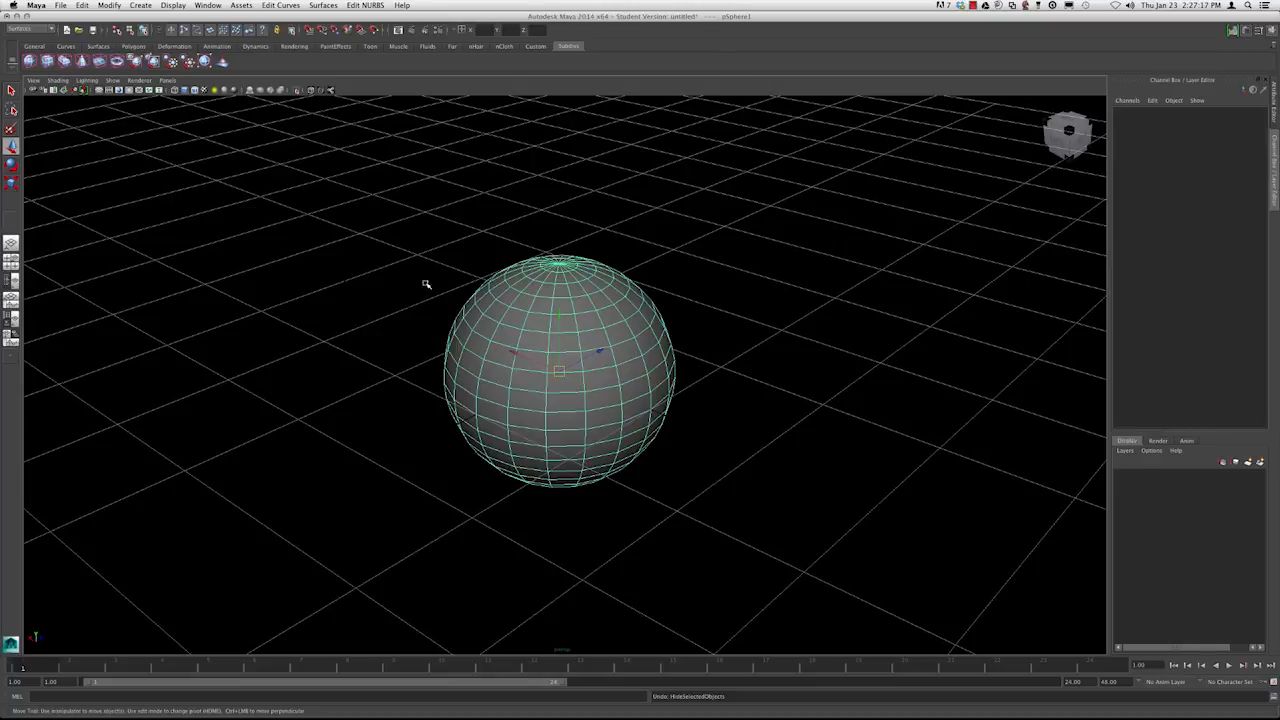
{"action": "key", "text": "ctrl+h"}
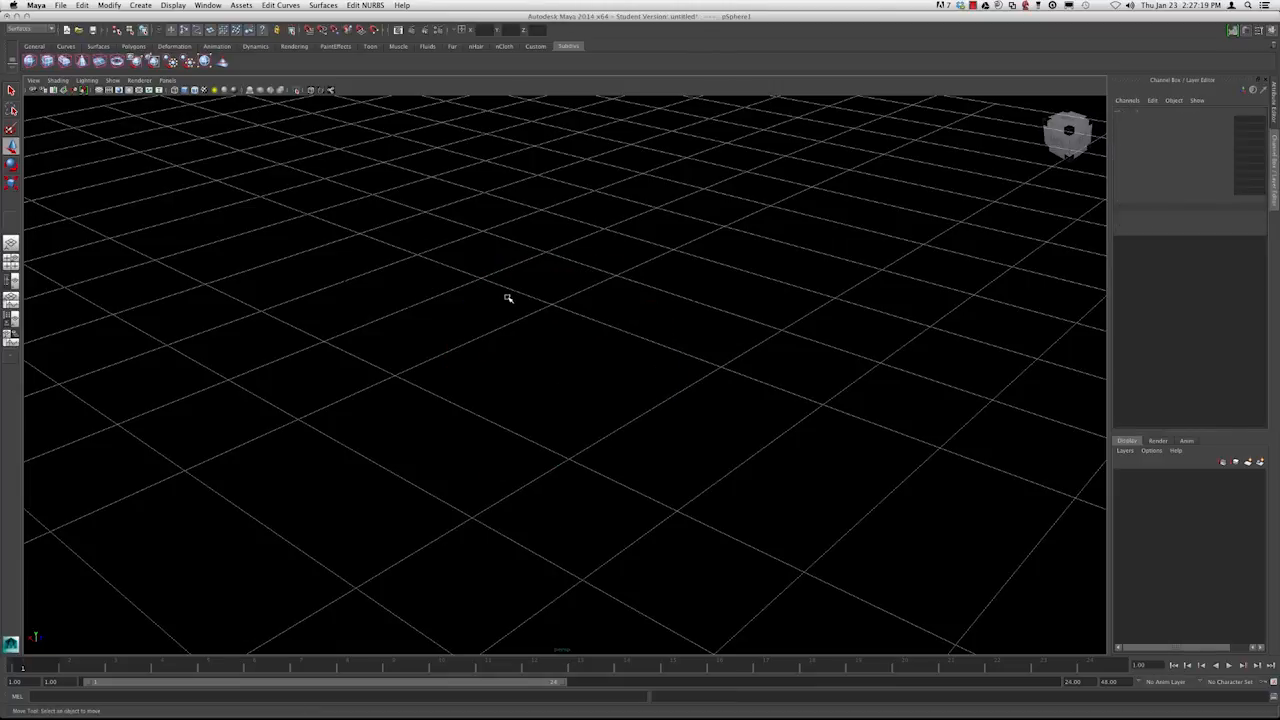
{"action": "key", "text": "ctrl+z"}
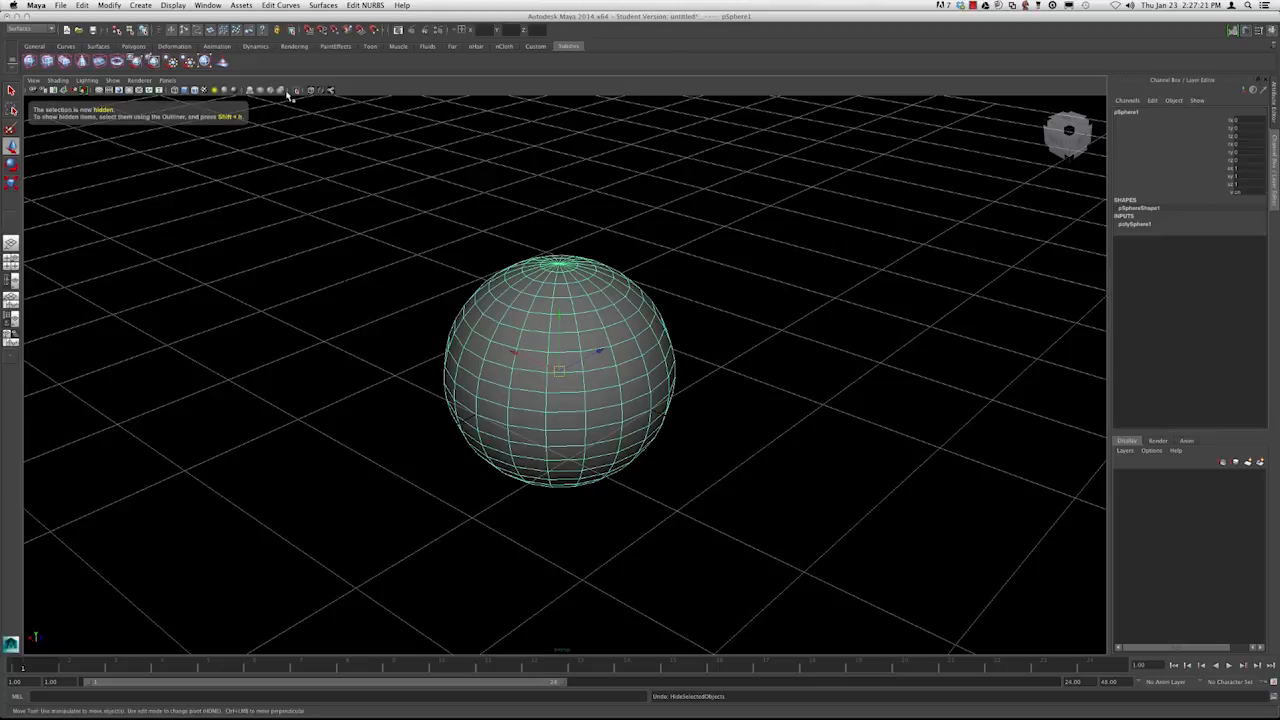
Hide the selected sphere with Hide Selection and bring it back with Show Last Hidden
{"action": "left_click", "coordinate": [173, 5]}
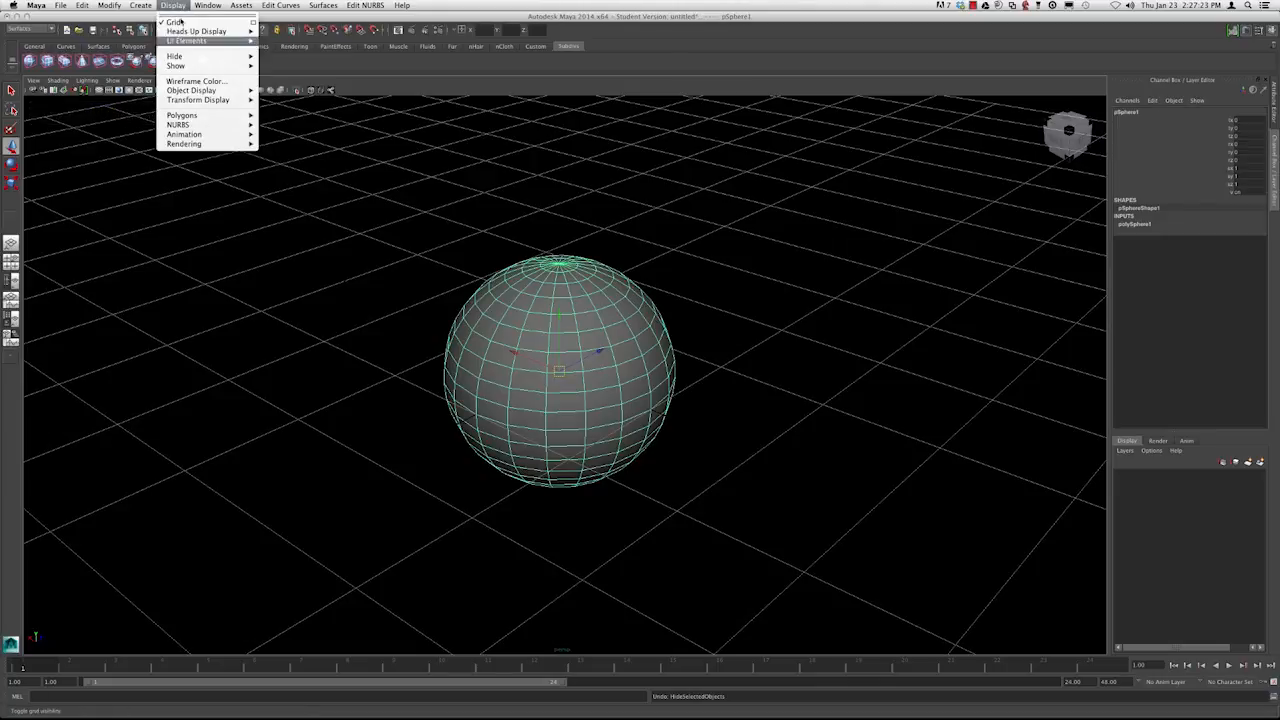
{"action": "mouse_move", "coordinate": [194, 61]}
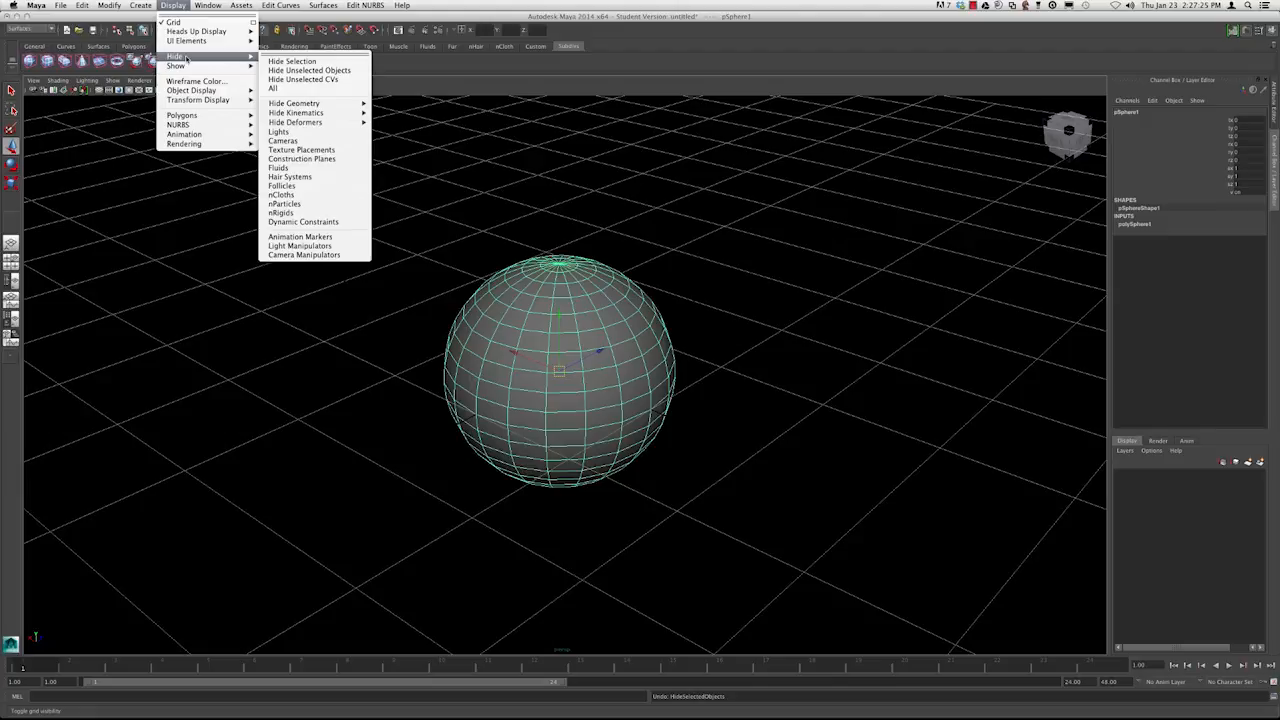
{"action": "left_click", "coordinate": [305, 62]}
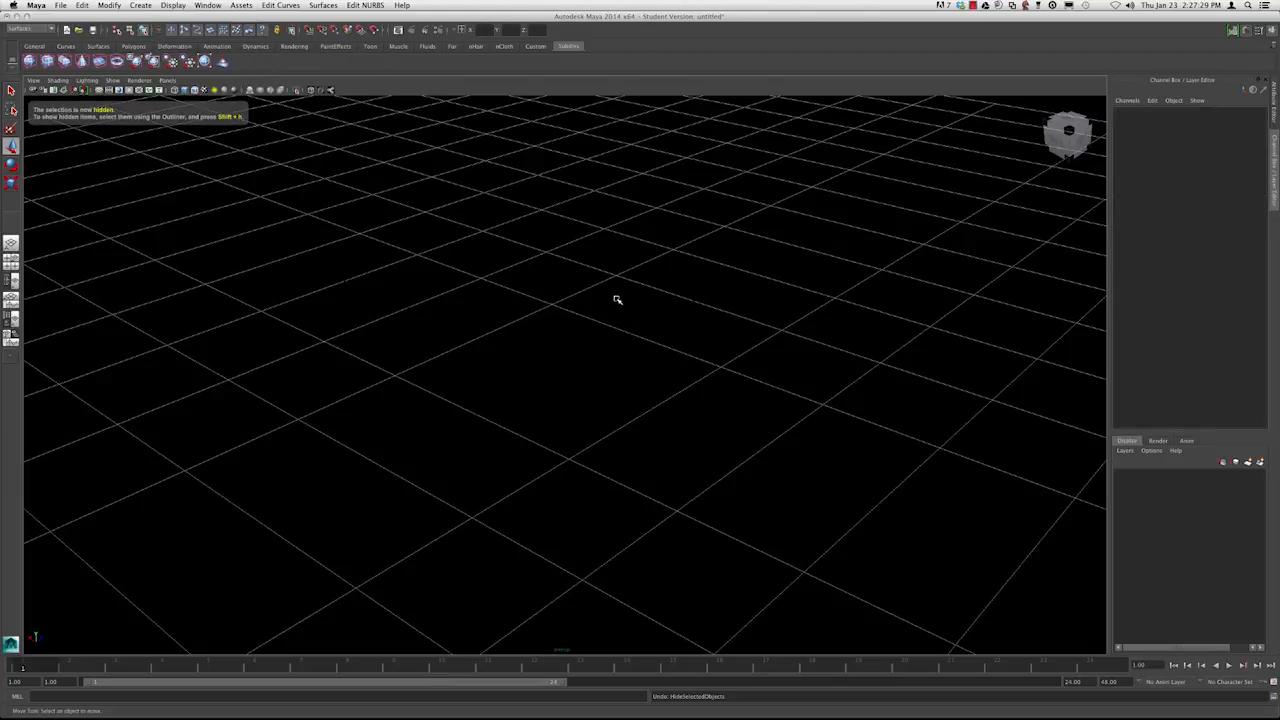
{"action": "left_click", "coordinate": [174, 5]}
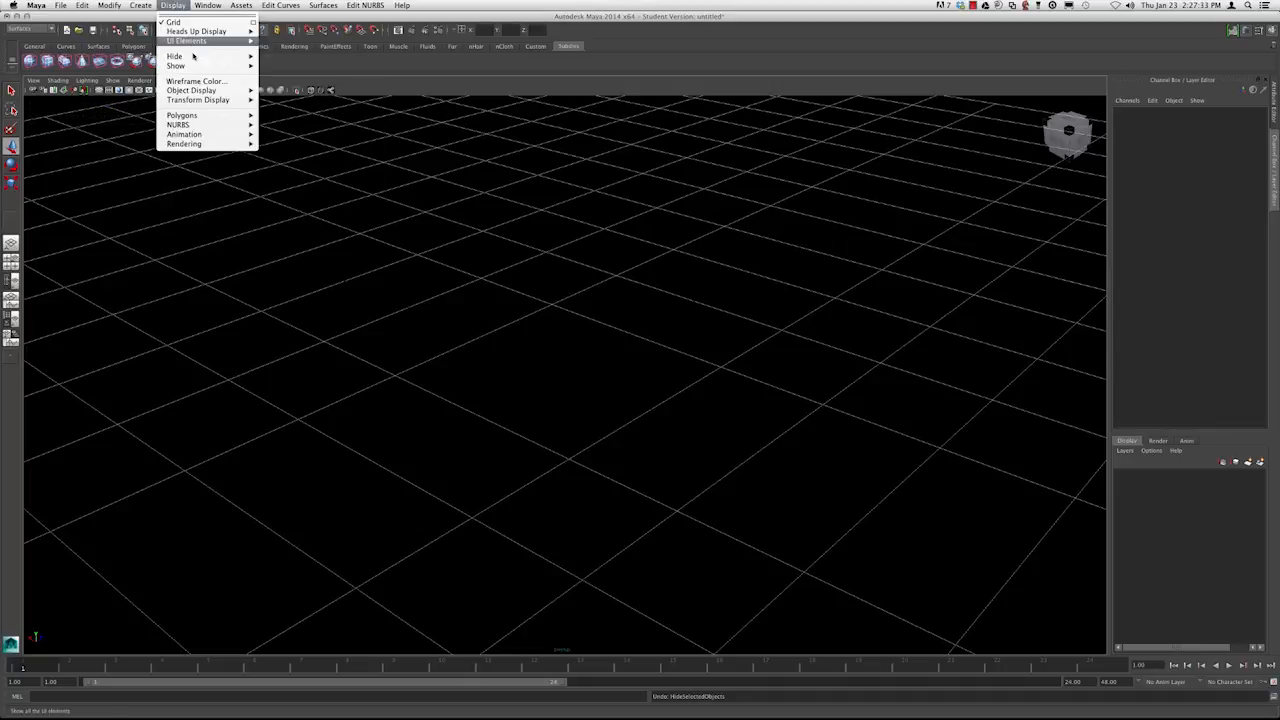
{"action": "mouse_move", "coordinate": [194, 65]}
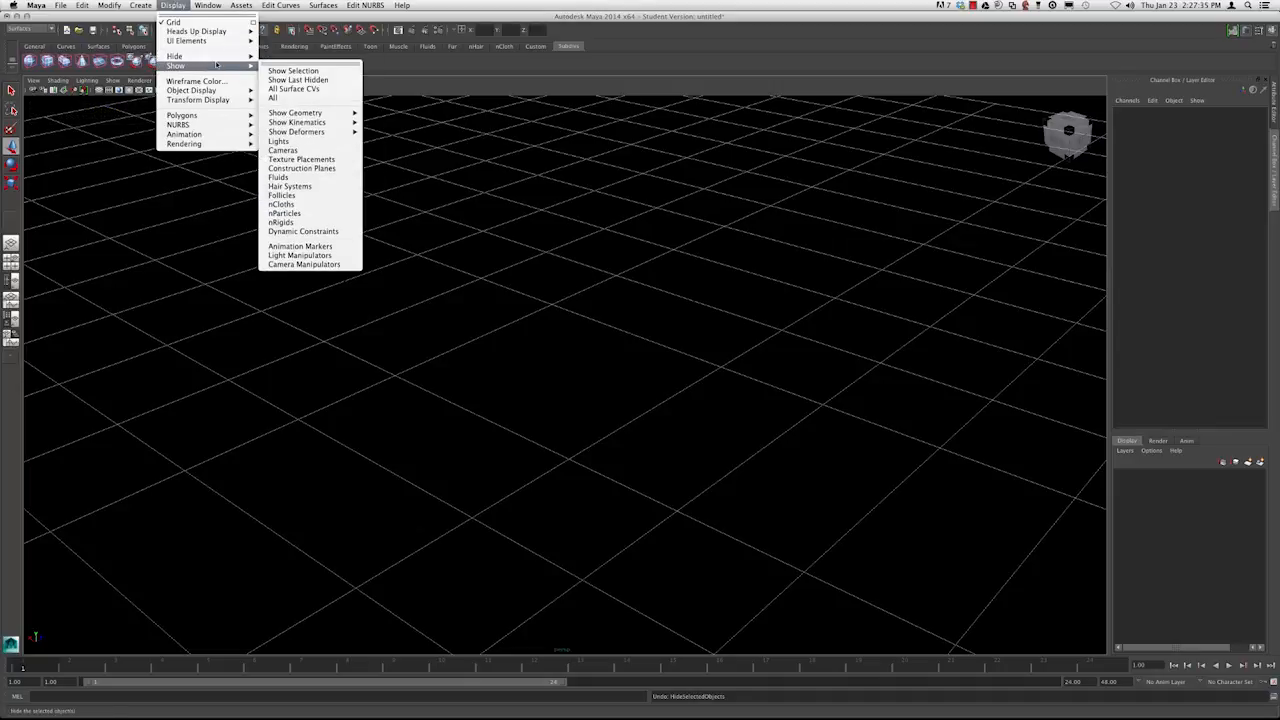
{"action": "left_click", "coordinate": [292, 80]}
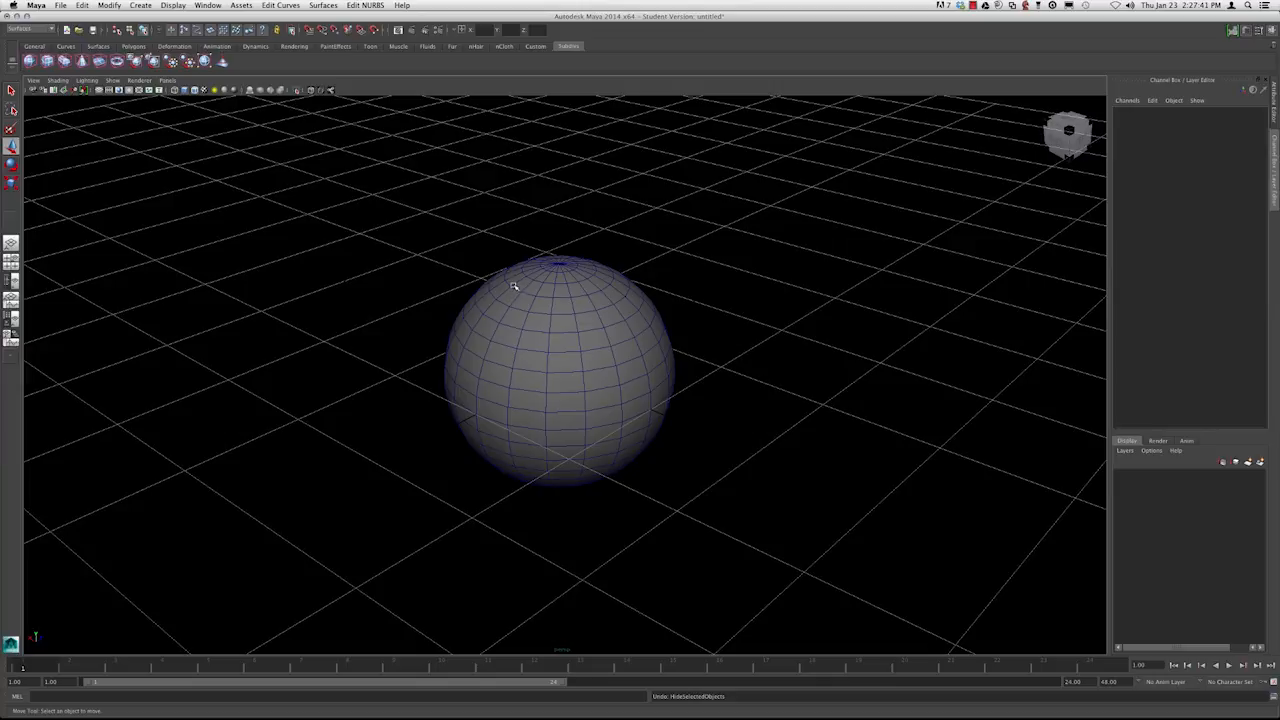
Select the restored sphere and hide it again
{"action": "left_click", "coordinate": [513, 285]}
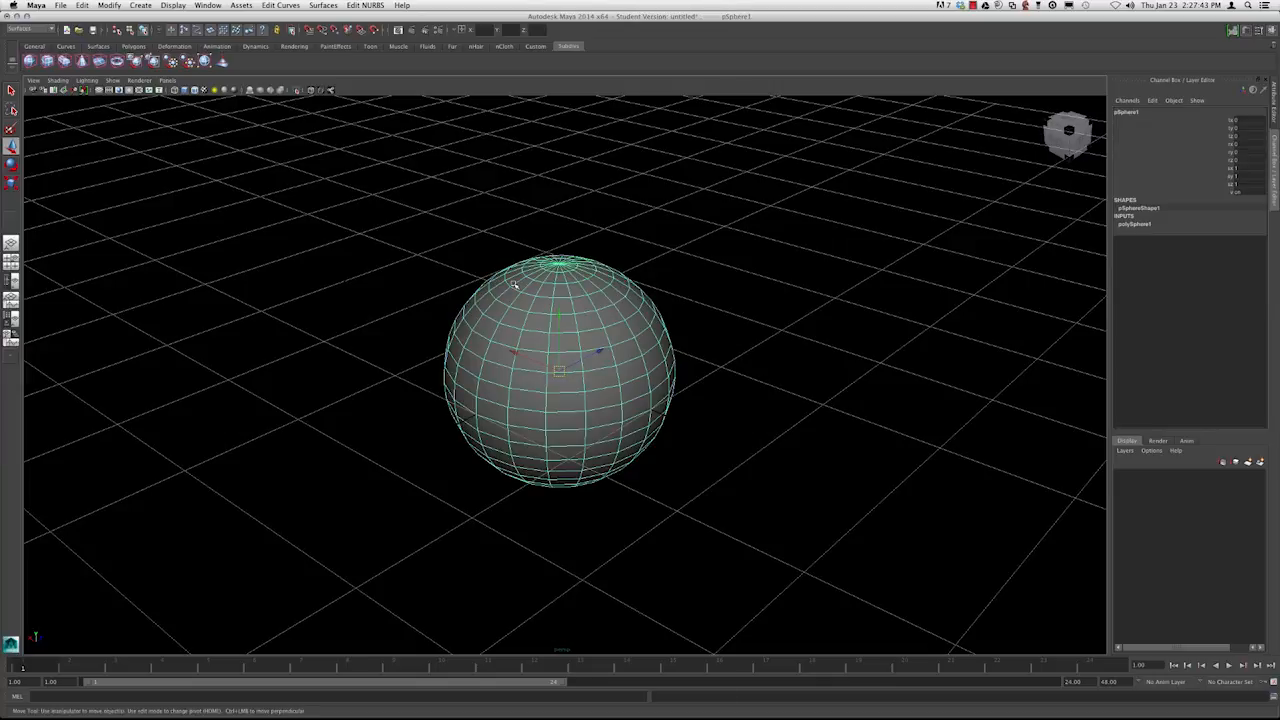
{"action": "key", "text": "ctrl+h"}
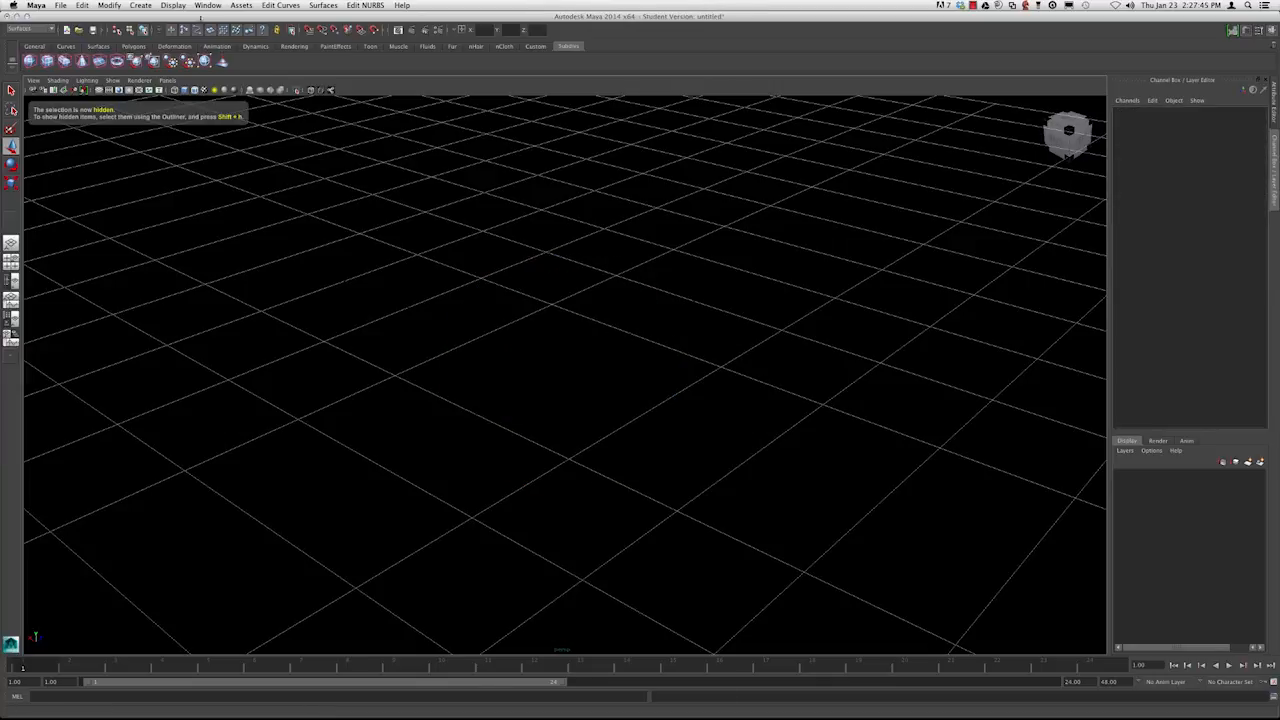
{"action": "left_click", "coordinate": [173, 5]}
{"action": "left_click", "coordinate": [173, 5]}
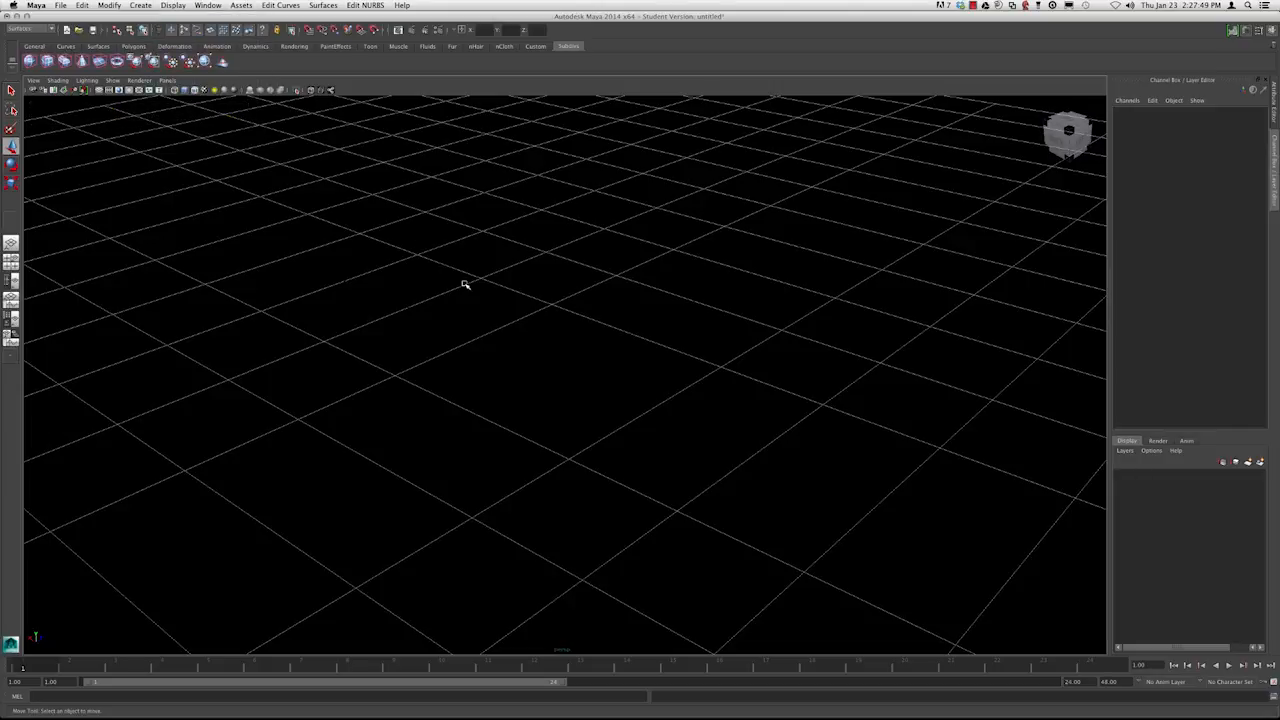
Bring back the last hidden sphere and select it
{"action": "key", "text": "ctrl+shift+h"}
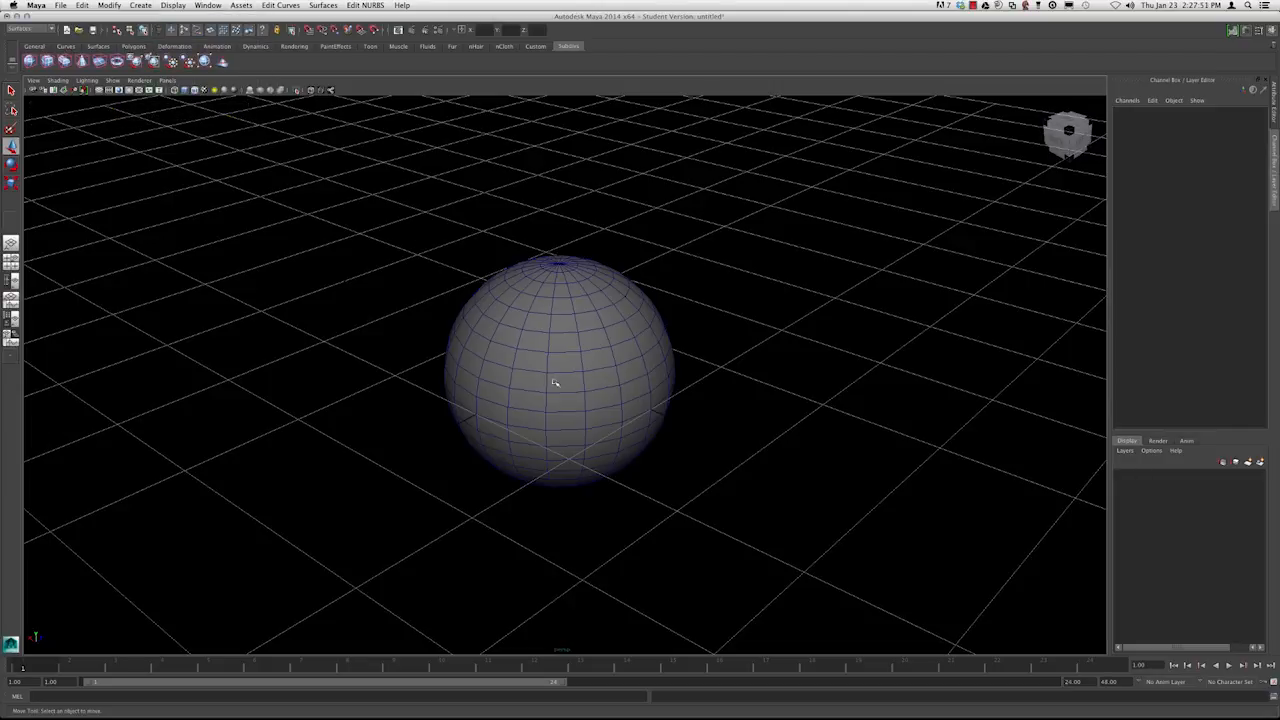
{"action": "left_click", "coordinate": [552, 324]}
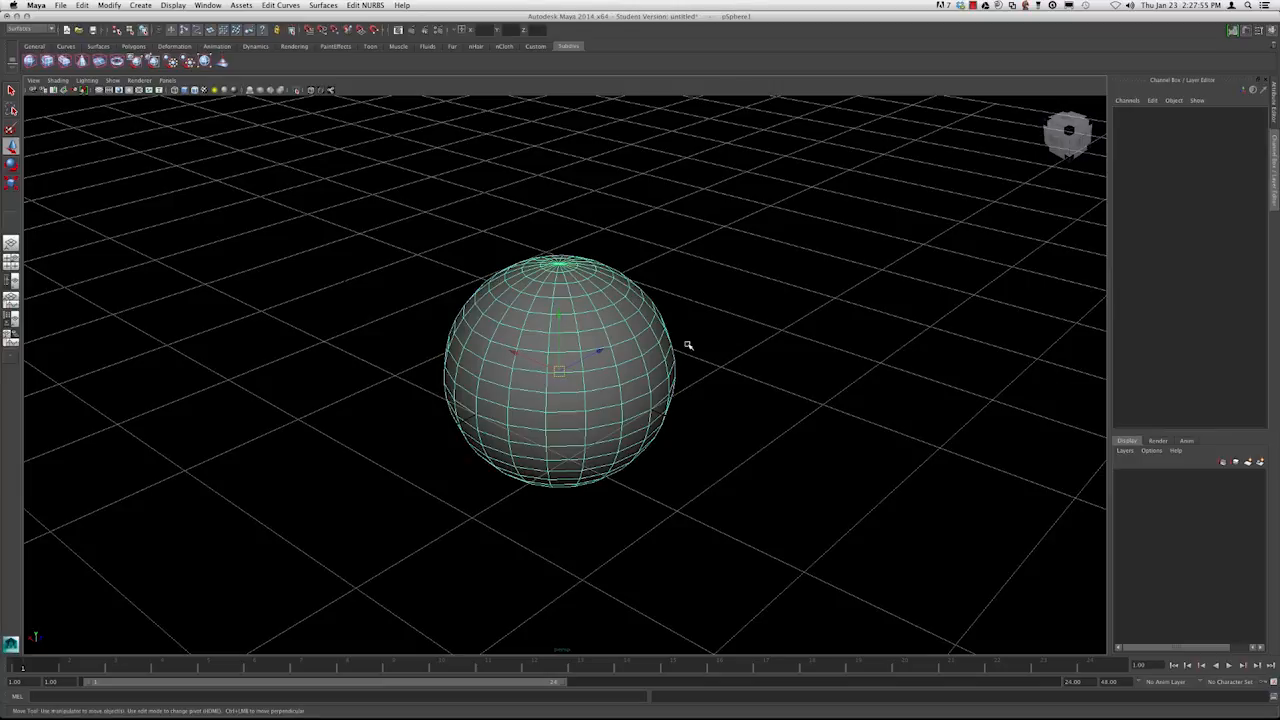
{"action": "left_click_drag", "start_coordinate": [723, 346], "coordinate": [589, 321], "text": "alt"}
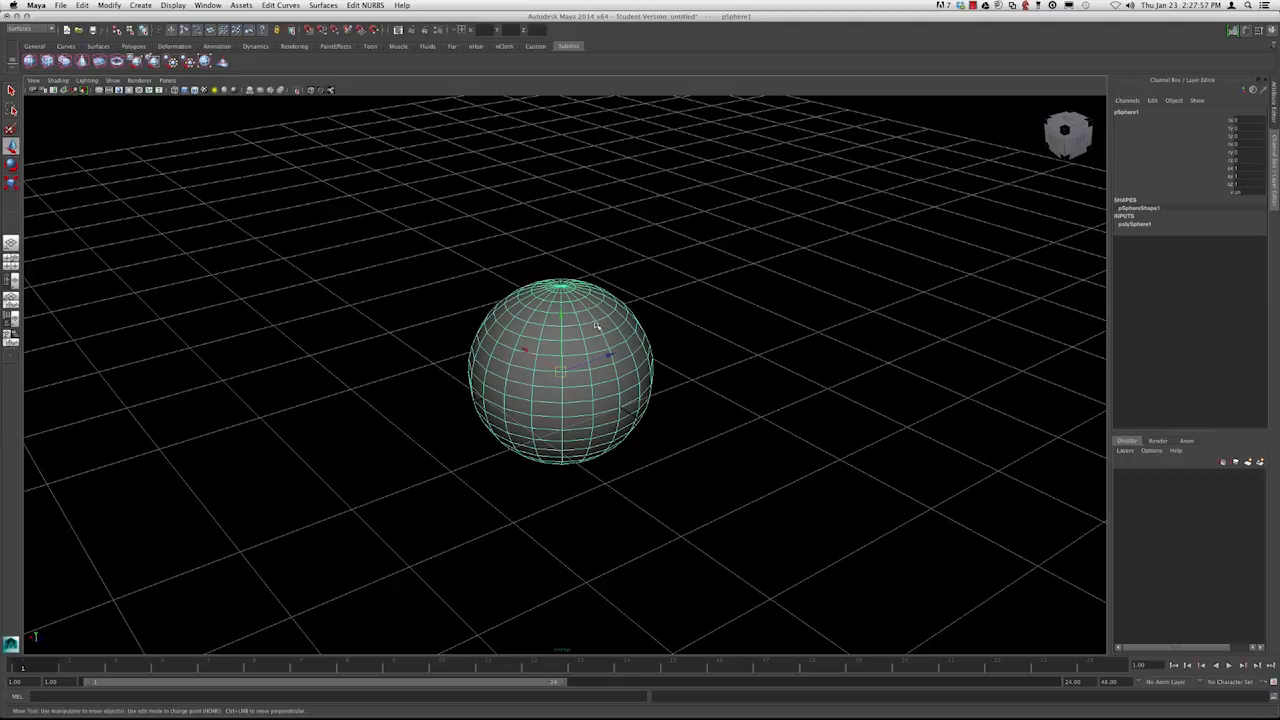
{"action": "left_click", "coordinate": [172, 5]}
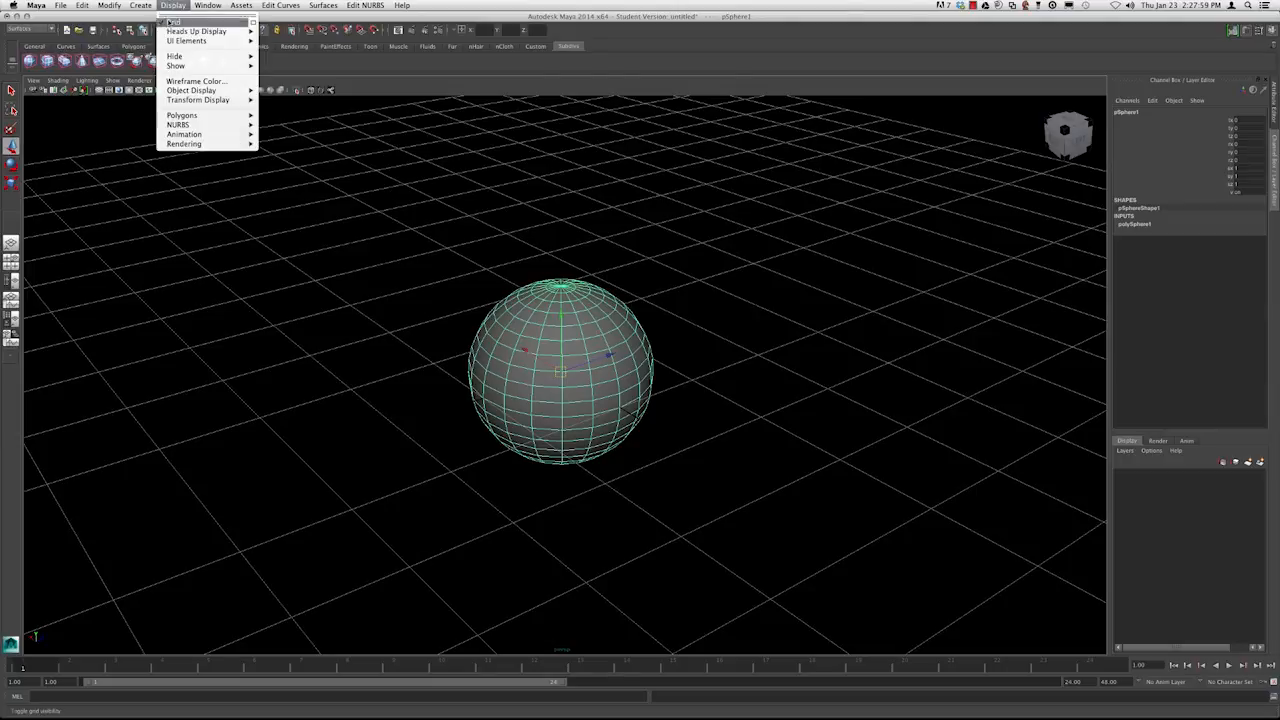
{"action": "mouse_move", "coordinate": [186, 58]}
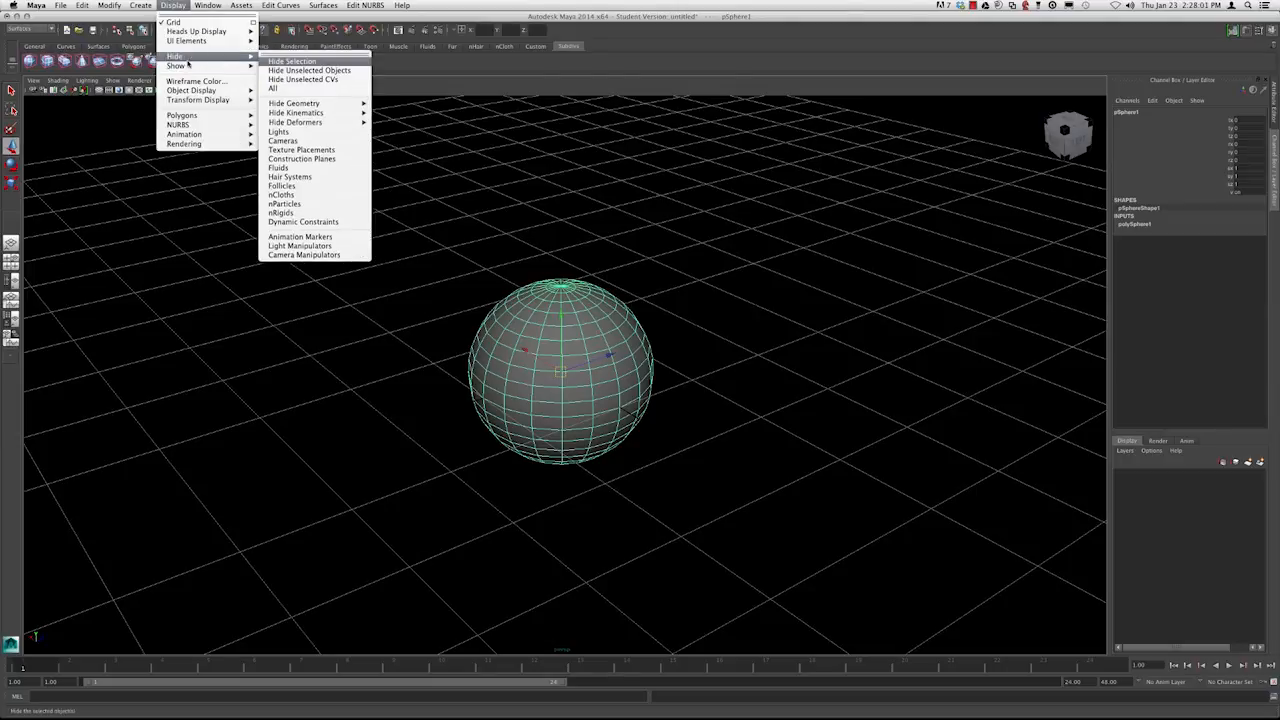
{"action": "left_click", "coordinate": [520, 164]}
{"action": "left_click", "coordinate": [495, 189]}
{"action": "left_click", "coordinate": [584, 352]}
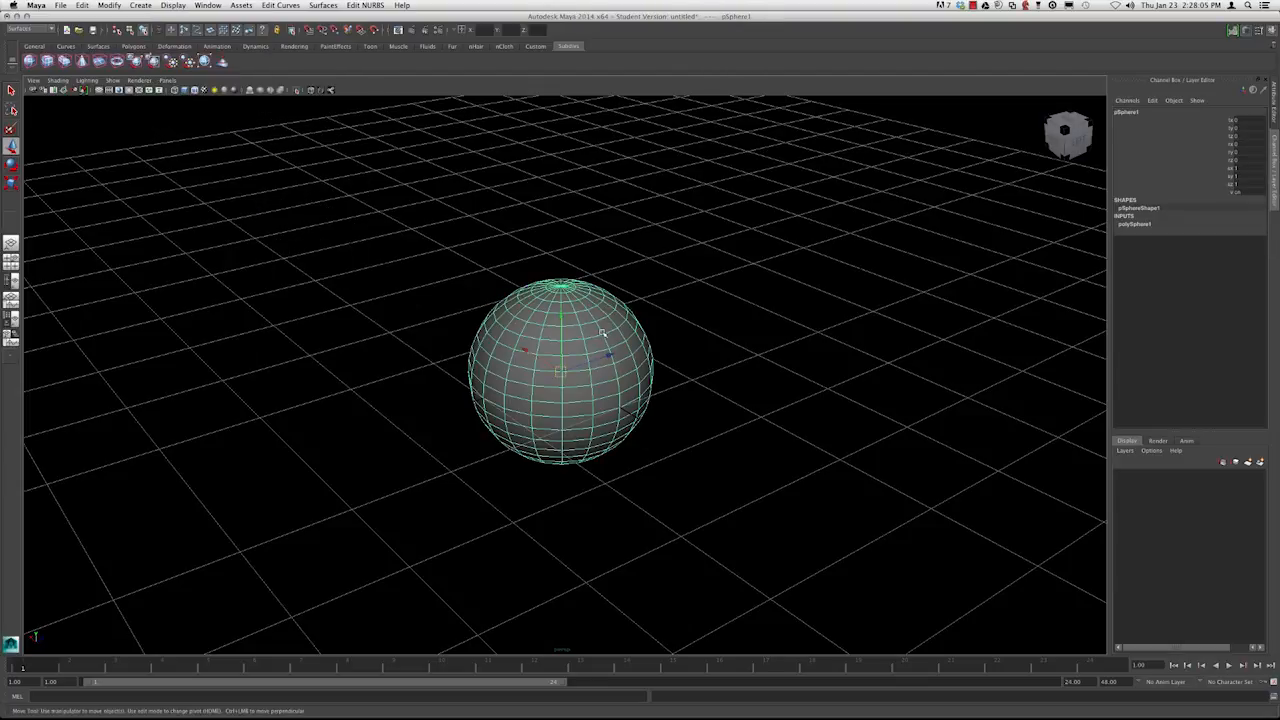
Duplicate the sphere twice, move the copies apart into three separate spheres on the grid, and clear the selection
{"action": "middle_click_drag", "start_coordinate": [582, 287], "coordinate": [548, 301], "text": "alt"}
{"action": "key", "text": "super+d"}
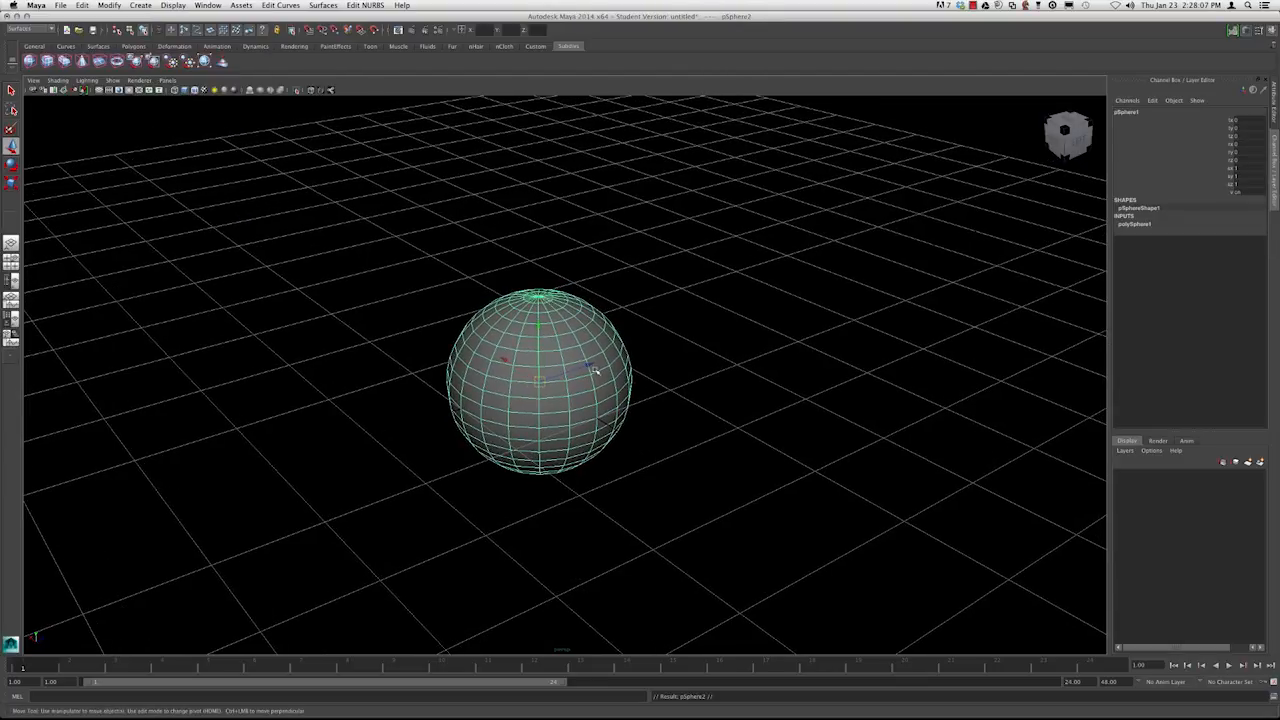
{"action": "left_click_drag", "start_coordinate": [591, 366], "coordinate": [755, 308]}
{"action": "left_click_drag", "start_coordinate": [671, 303], "coordinate": [558, 275]}
{"action": "right_click_drag", "start_coordinate": [677, 282], "coordinate": [556, 286], "text": "alt"}
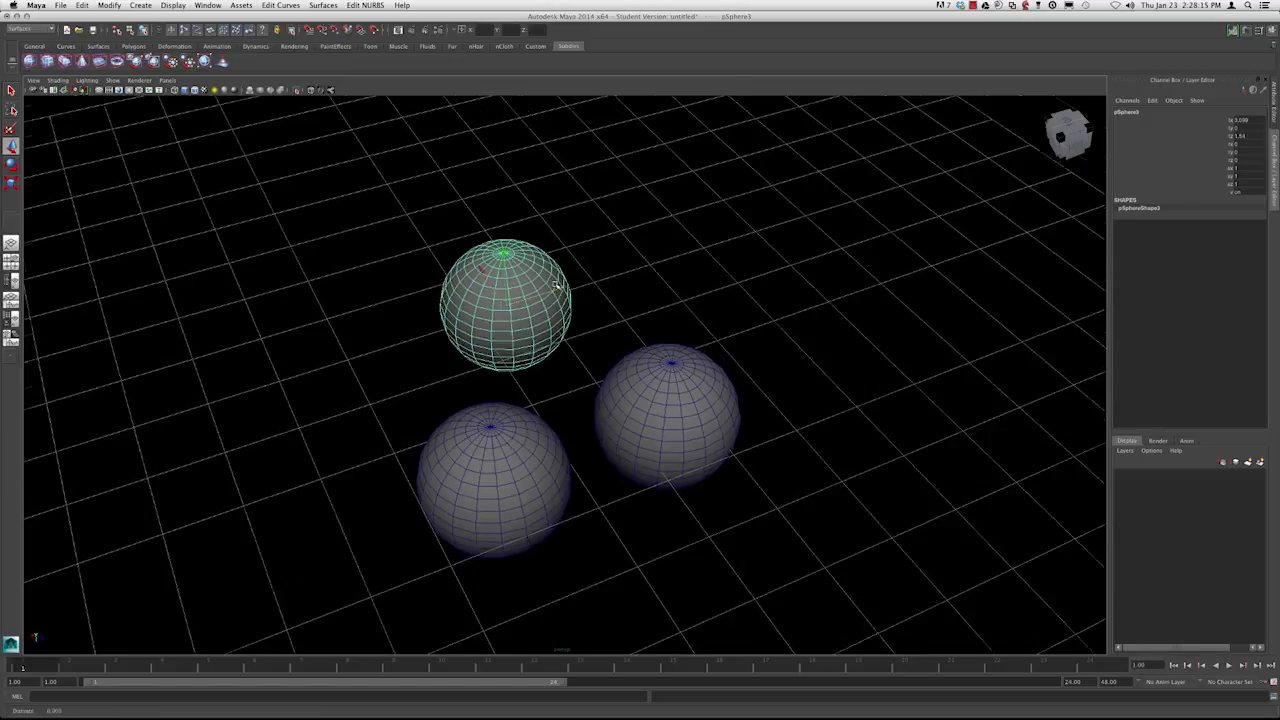
{"action": "left_click_drag", "start_coordinate": [577, 337], "coordinate": [600, 337], "text": "alt"}
{"action": "left_click", "coordinate": [560, 294]}
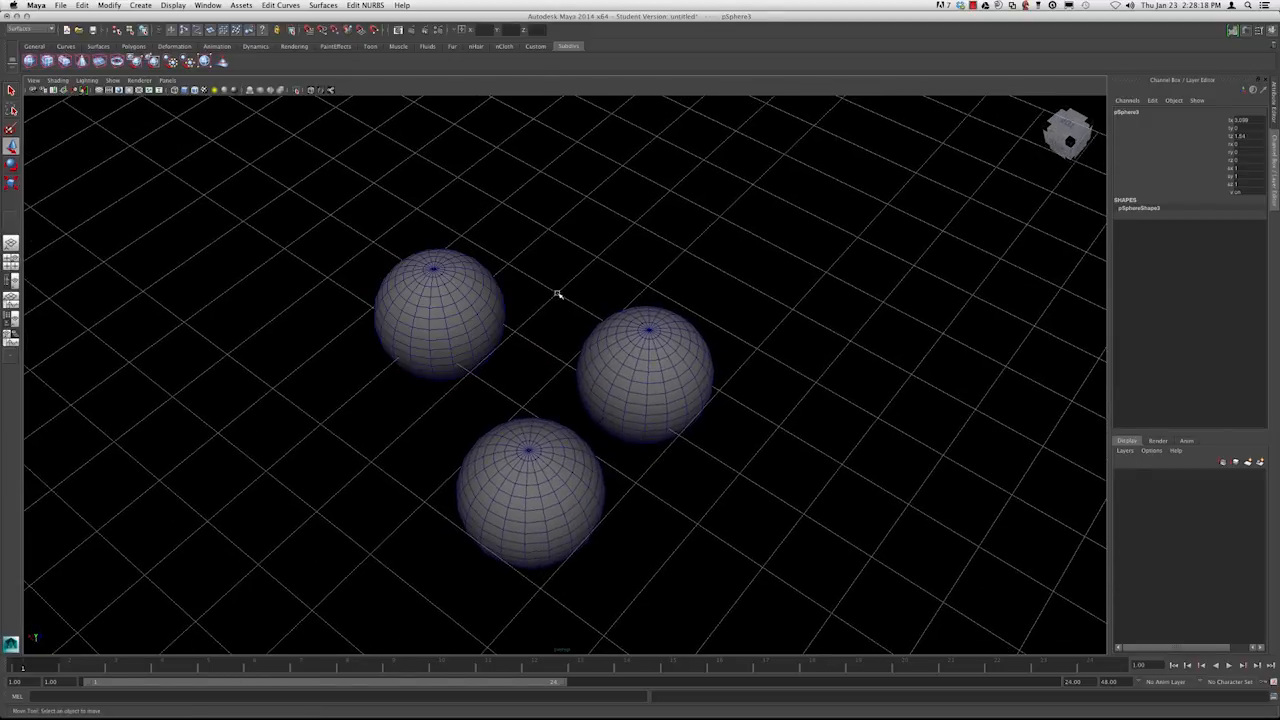
Hide two of the three spheres one at a time, leaving the nearest one shown
{"action": "left_click", "coordinate": [634, 366]}
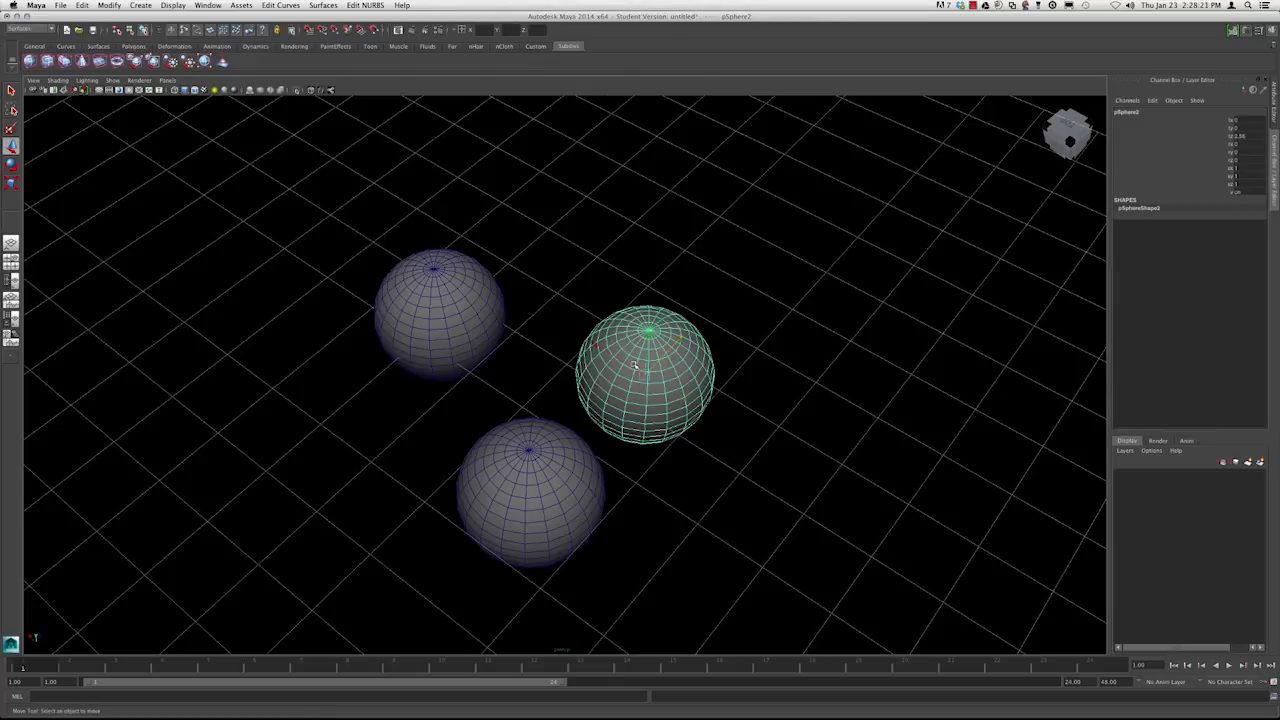
{"action": "key", "text": "ctrl+h"}
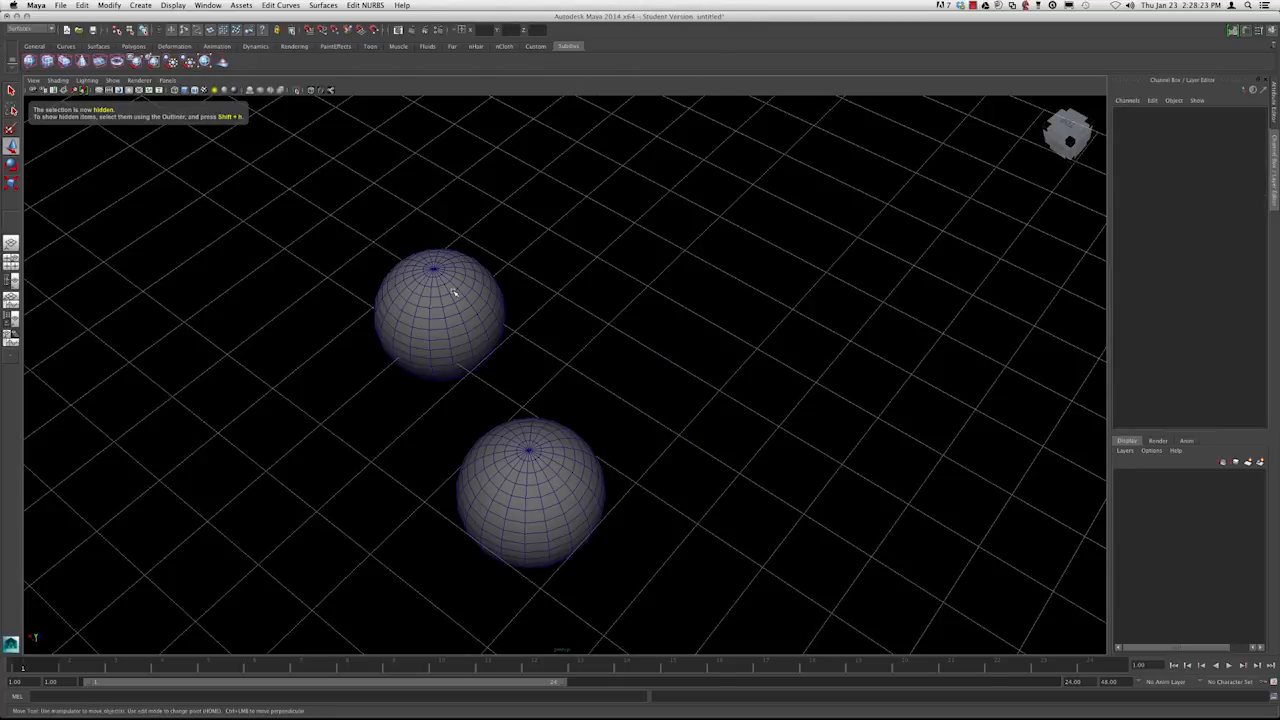
{"action": "left_click", "coordinate": [452, 291]}
{"action": "key", "text": "ctrl+h"}
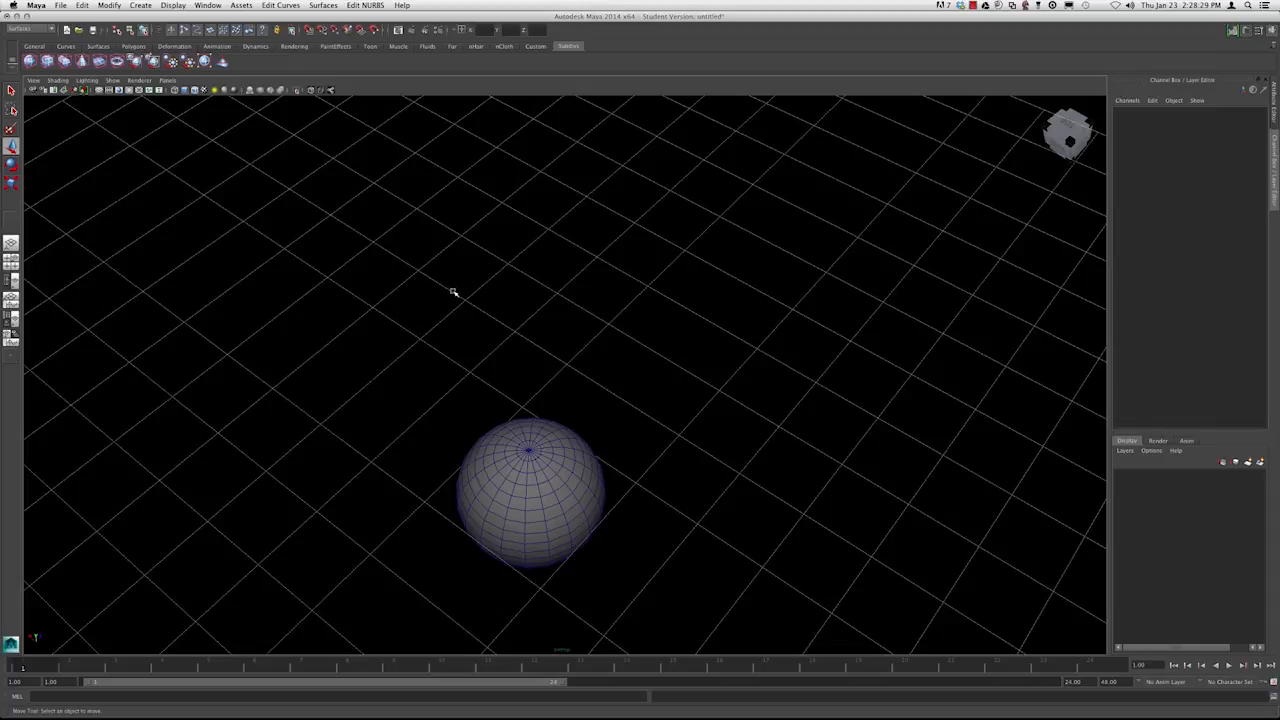
Show the last hidden sphere, and use Show All to bring back every remaining hidden object
{"action": "key", "text": "ctrl+shift+h"}
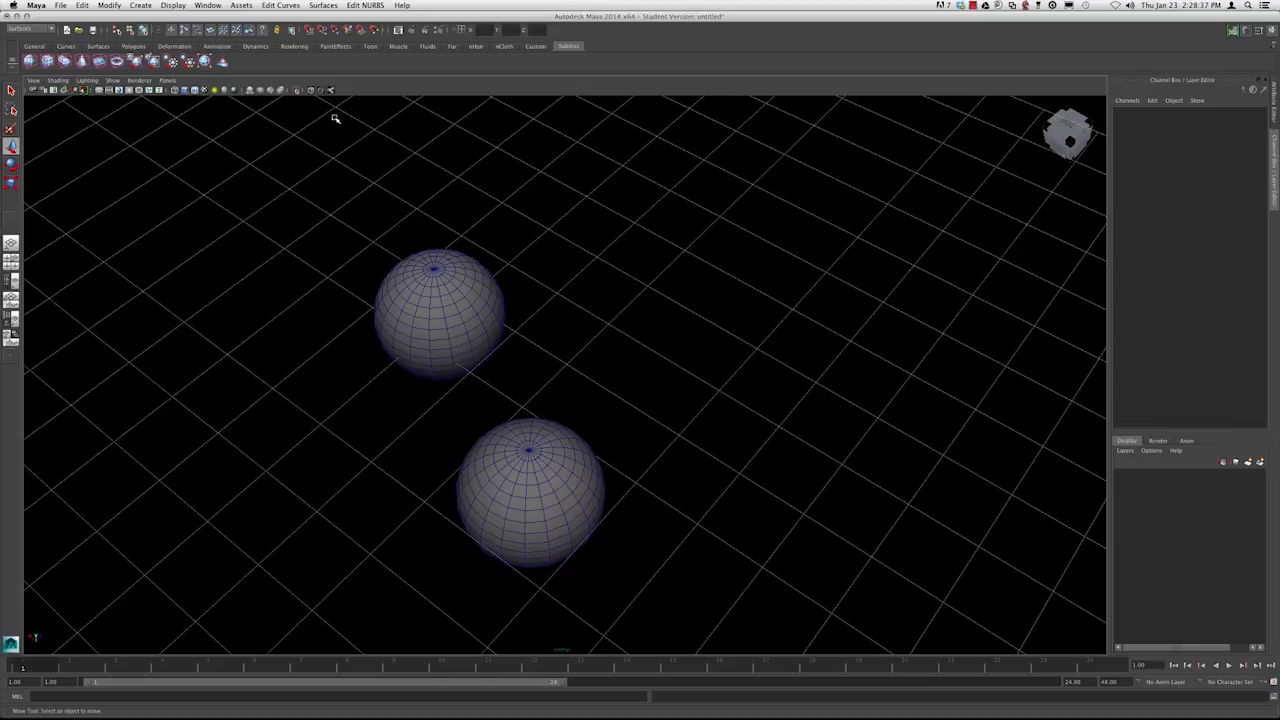
{"action": "left_click", "coordinate": [174, 5]}
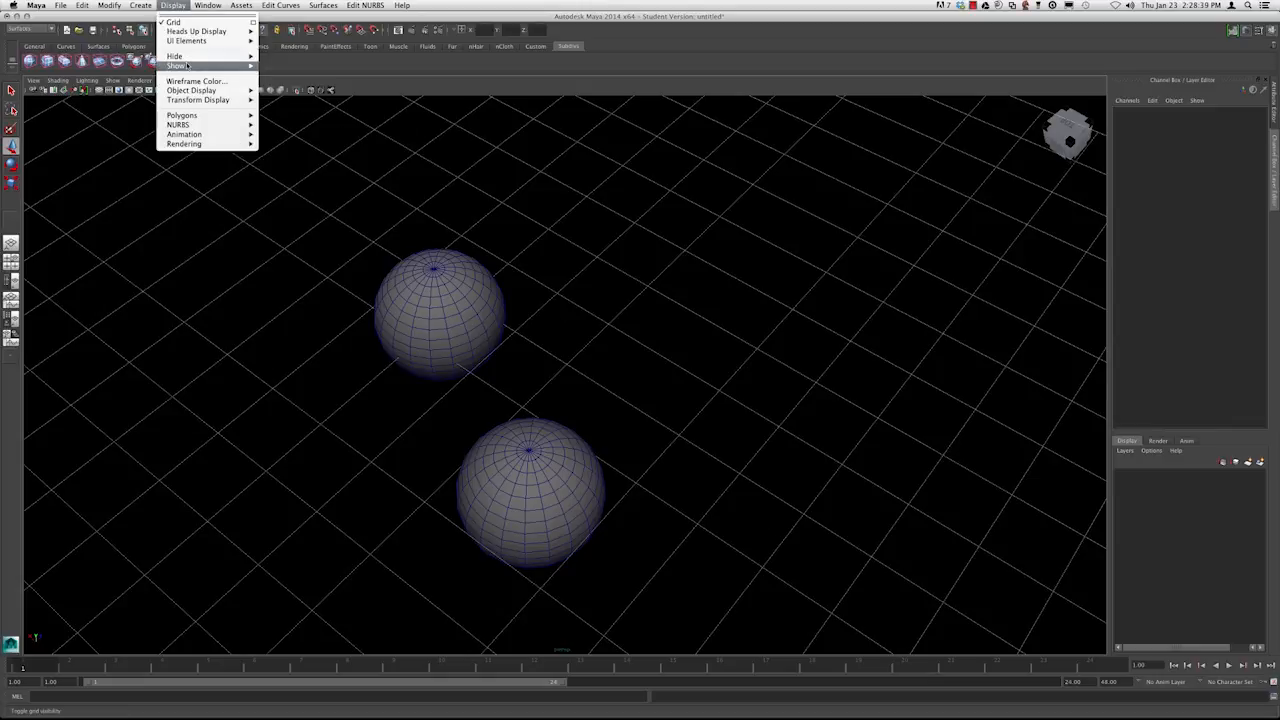
{"action": "mouse_move", "coordinate": [176, 65]}
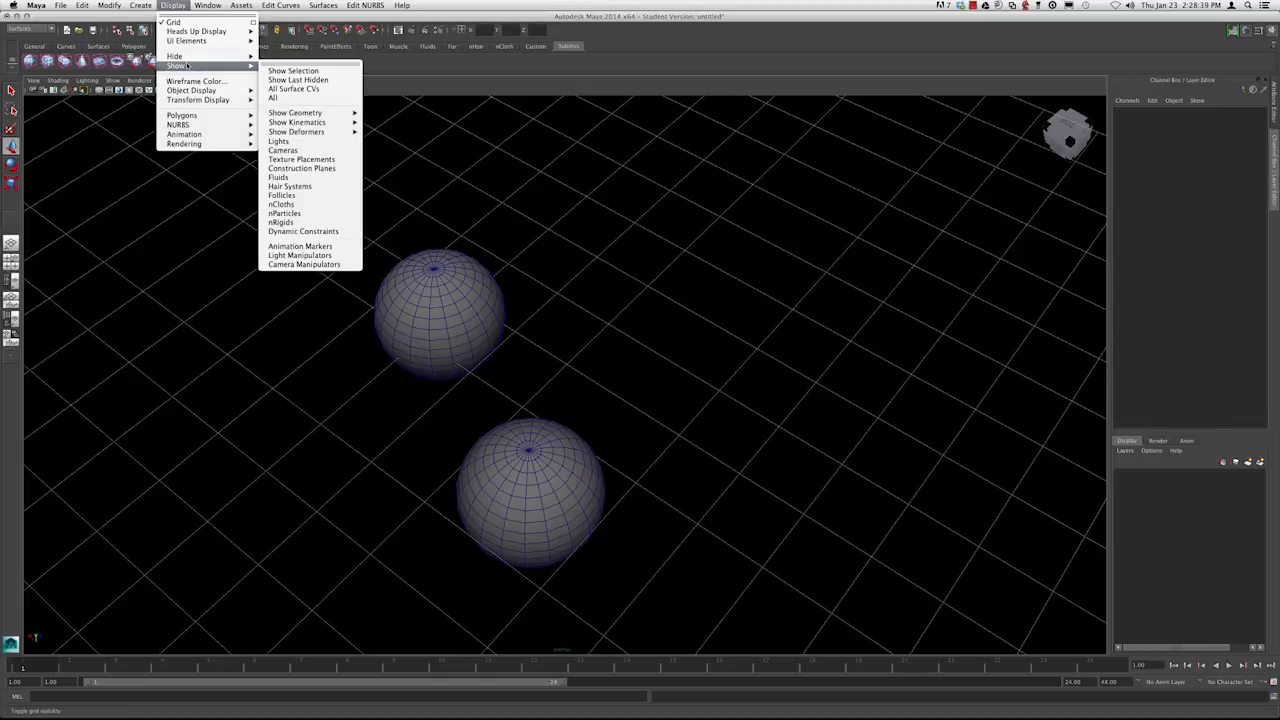
{"action": "left_click", "coordinate": [281, 99]}
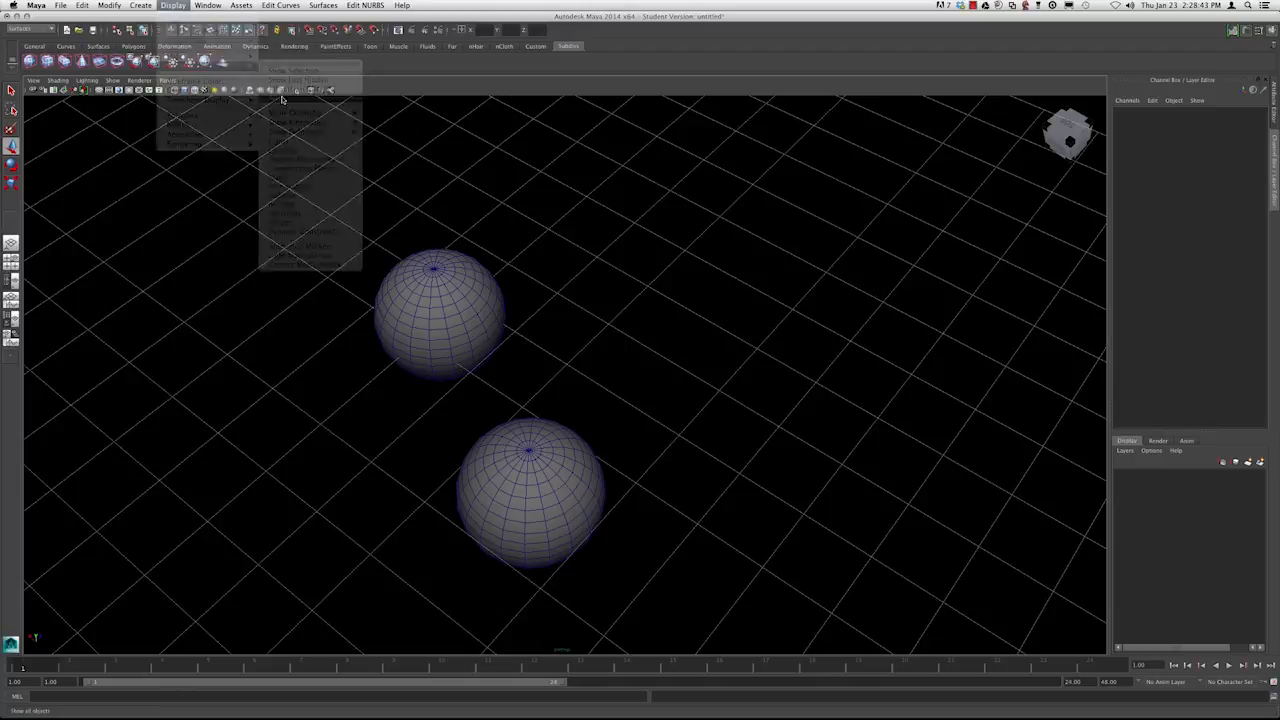
Select the two far spheres, hide them together, and restore both with Show All
{"action": "left_click", "coordinate": [494, 289]}
{"action": "left_click", "coordinate": [697, 358]}
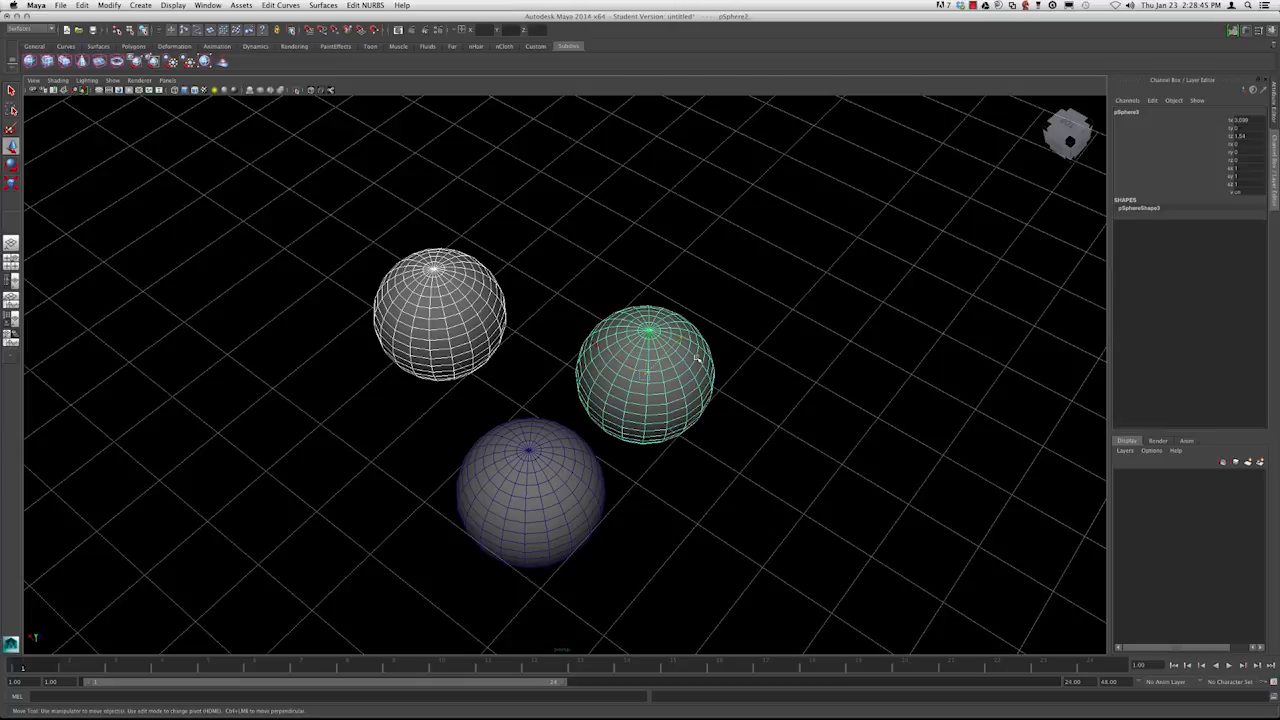
{"action": "key", "text": "ctrl+h"}
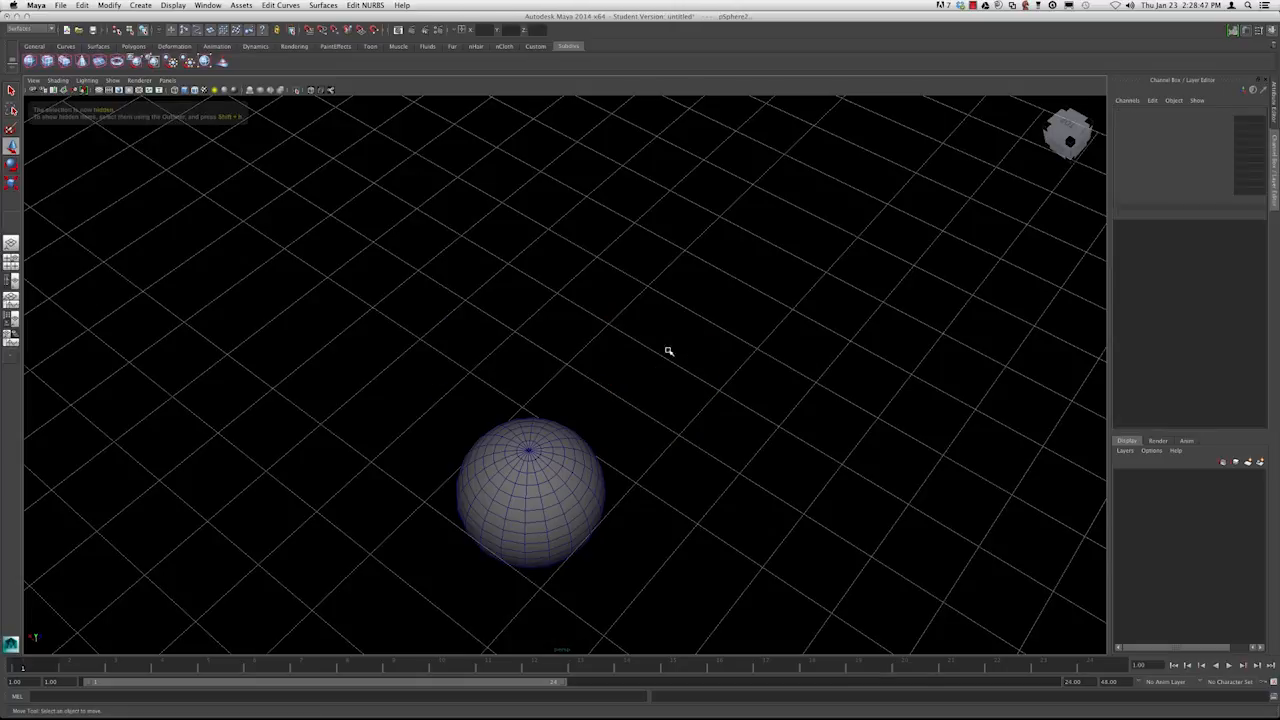
{"action": "left_click", "coordinate": [172, 5]}
{"action": "mouse_move", "coordinate": [178, 65]}
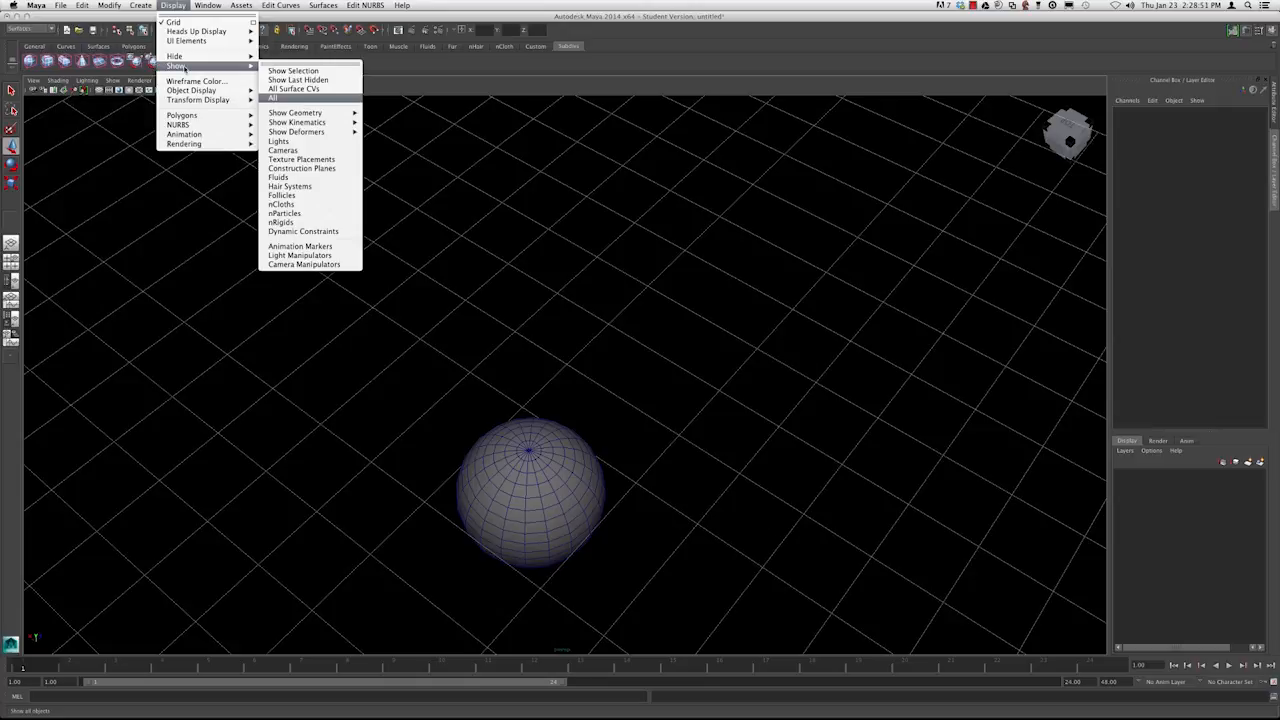
{"action": "left_click", "coordinate": [280, 98]}
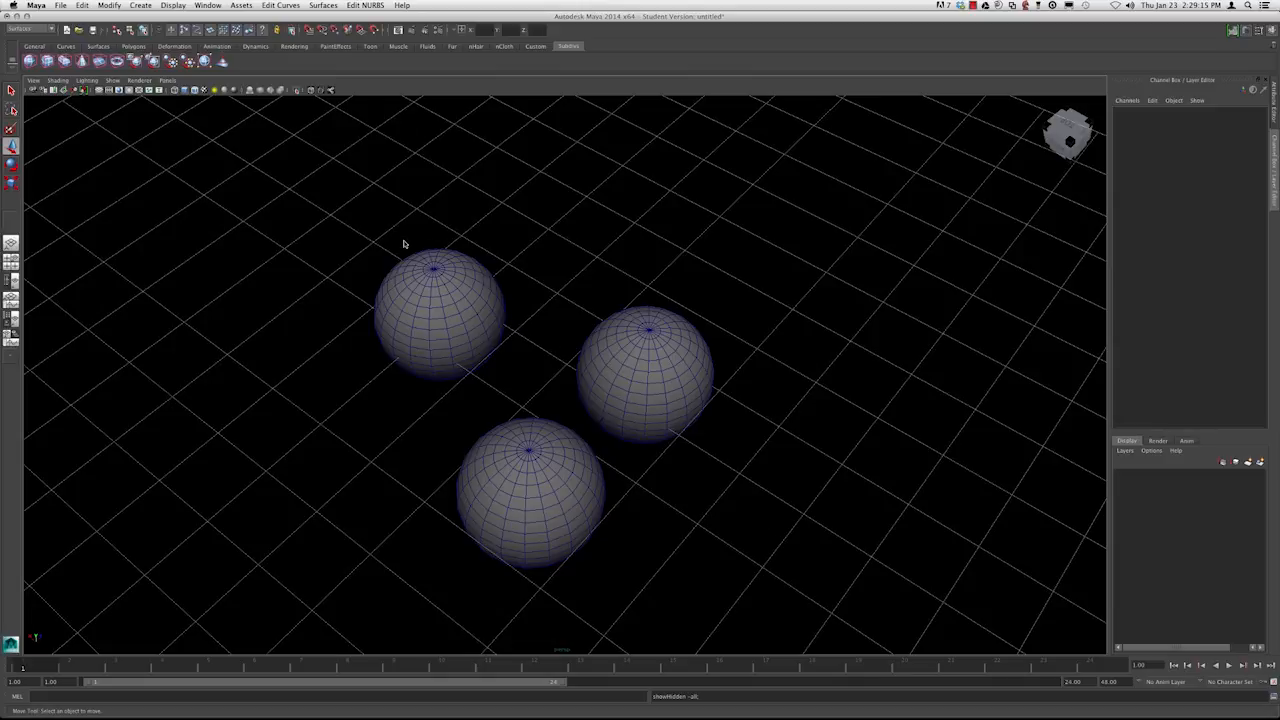
Open the Hotkey Editor and move its window aside
{"action": "left_click", "coordinate": [204, 6]}
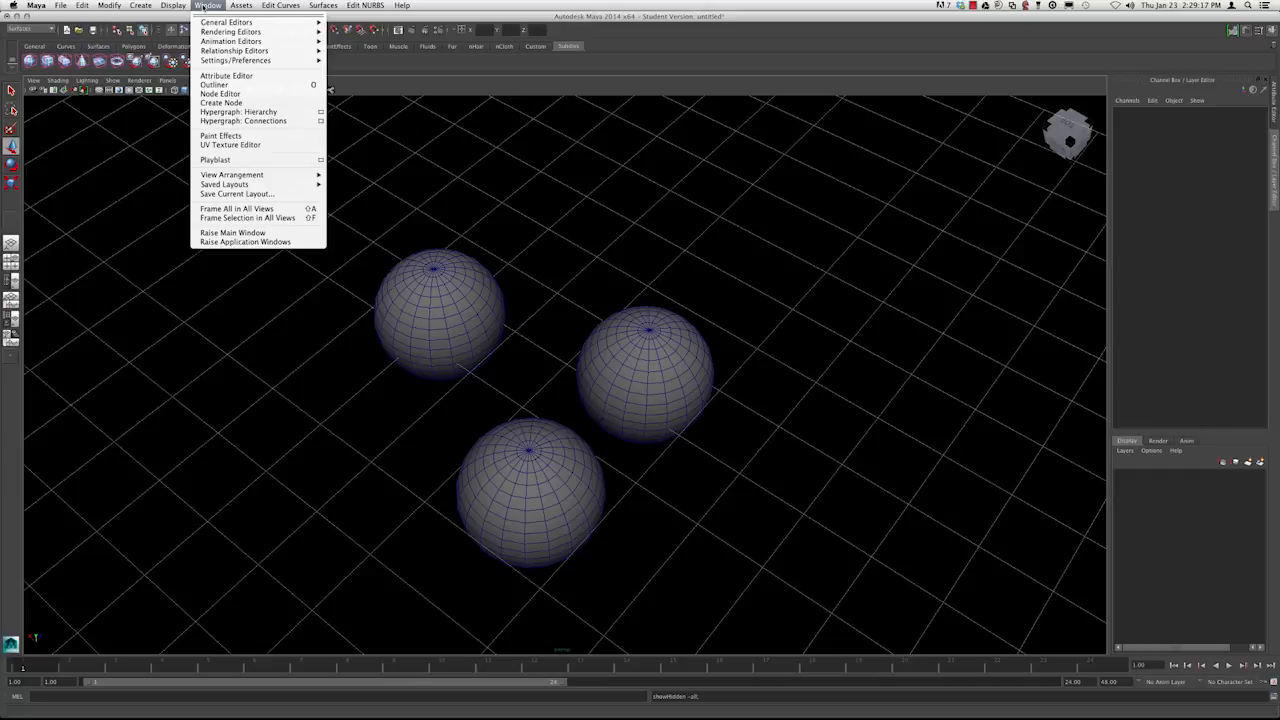
{"action": "mouse_move", "coordinate": [239, 62]}
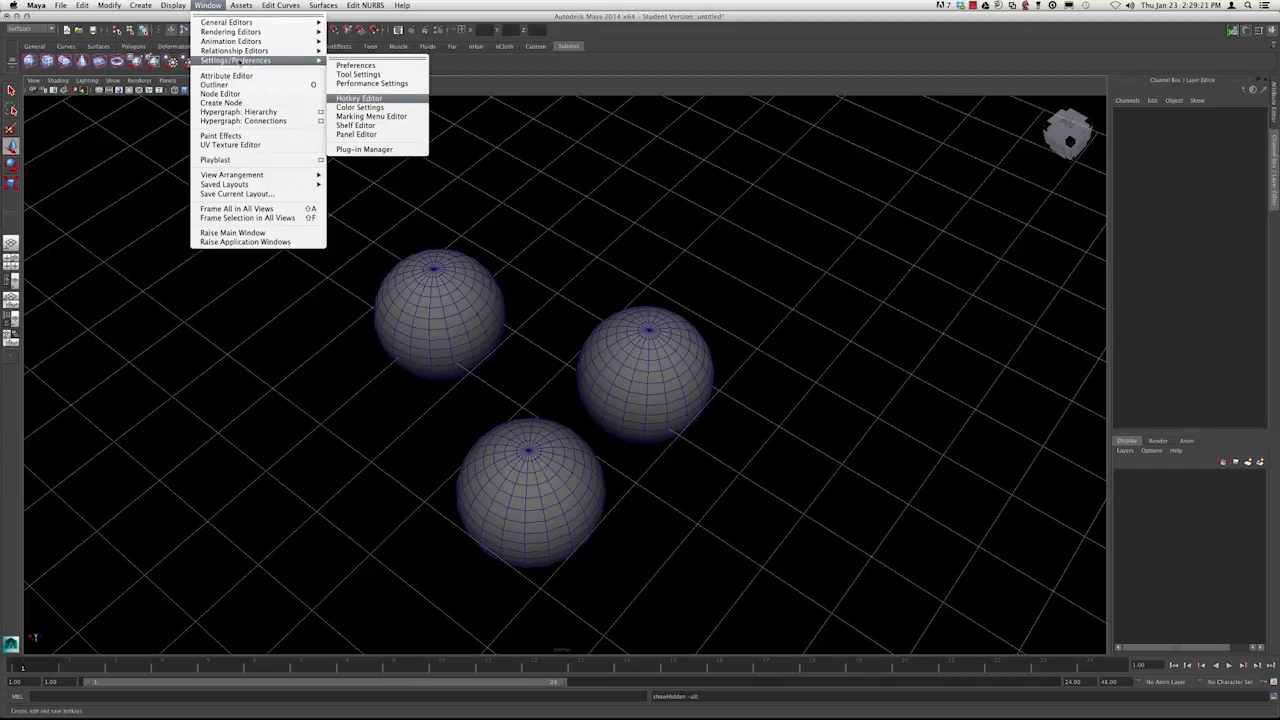
{"action": "left_click", "coordinate": [358, 99]}
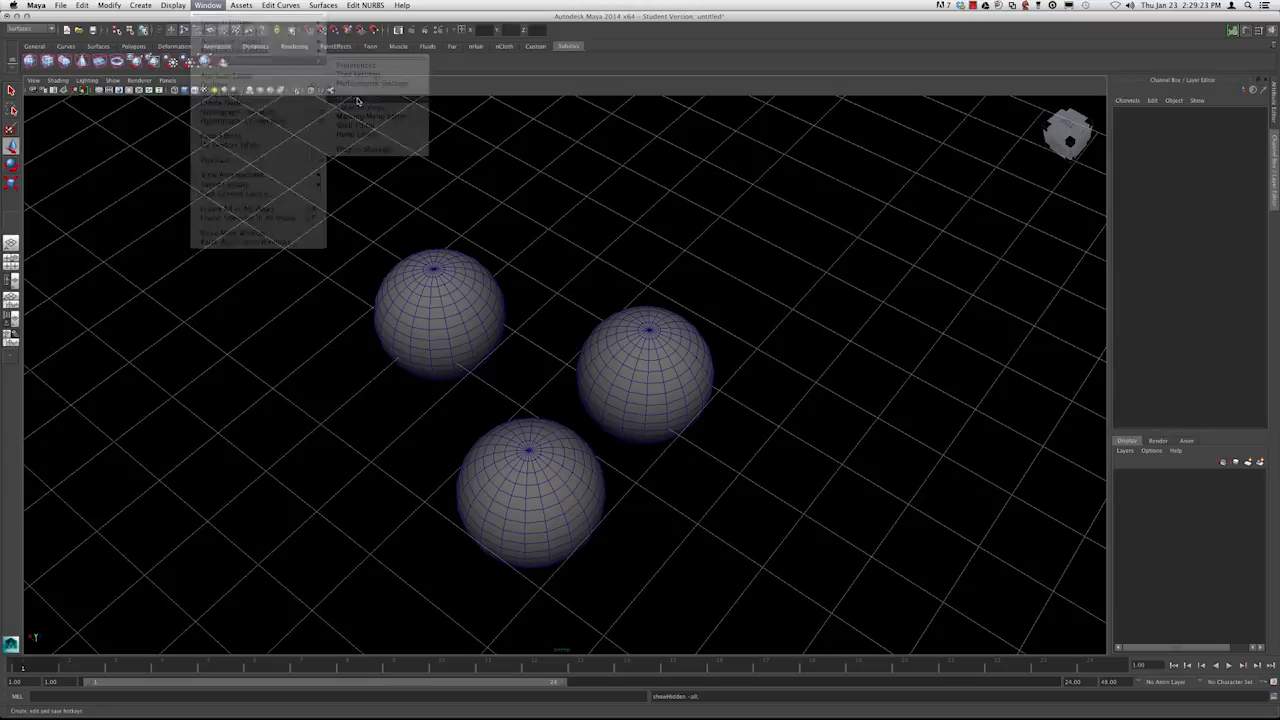
{"action": "left_click_drag", "start_coordinate": [567, 120], "coordinate": [764, 145]}
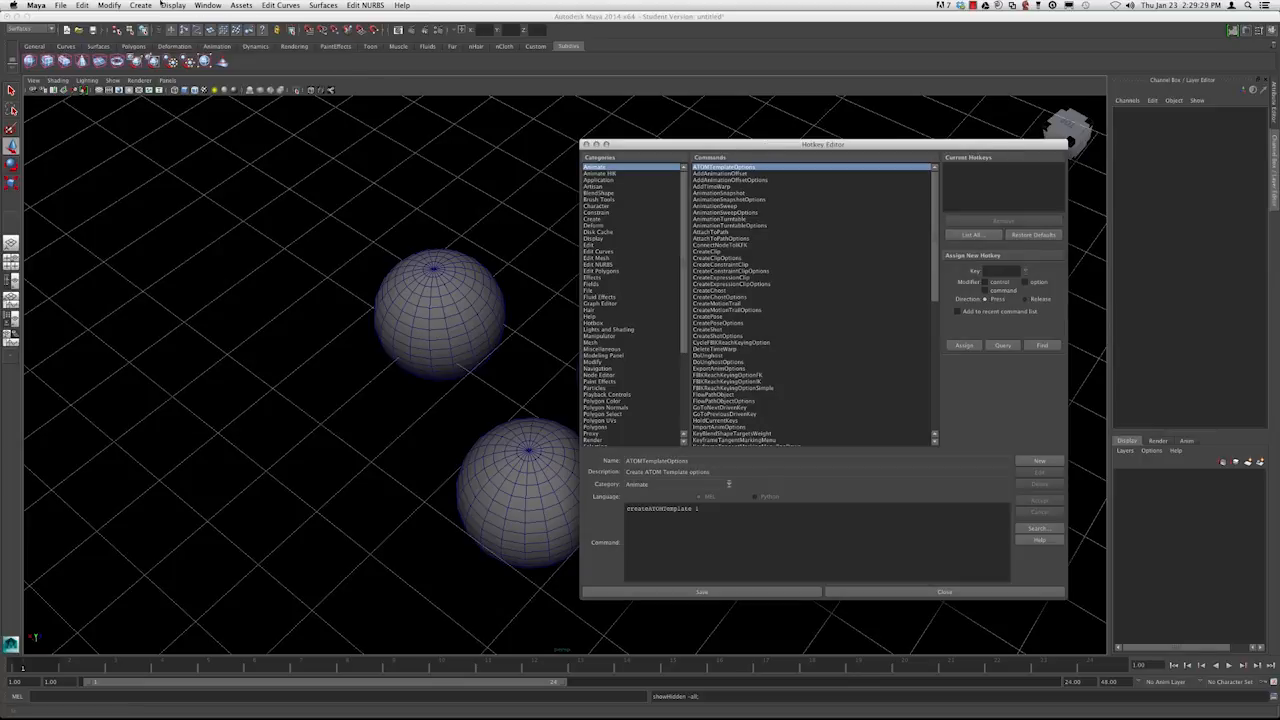
Select the ShowAll command in the Display category of the Hotkey Editor
{"action": "left_click", "coordinate": [173, 5]}
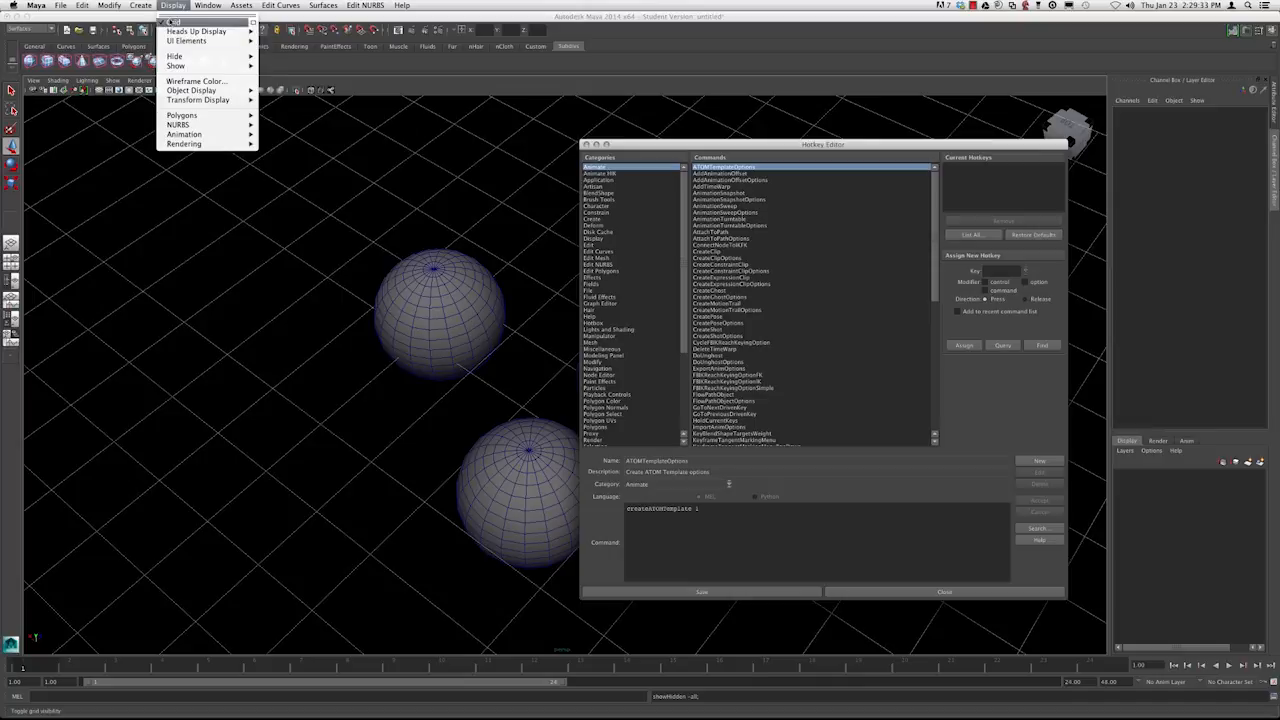
{"action": "left_click", "coordinate": [173, 5]}
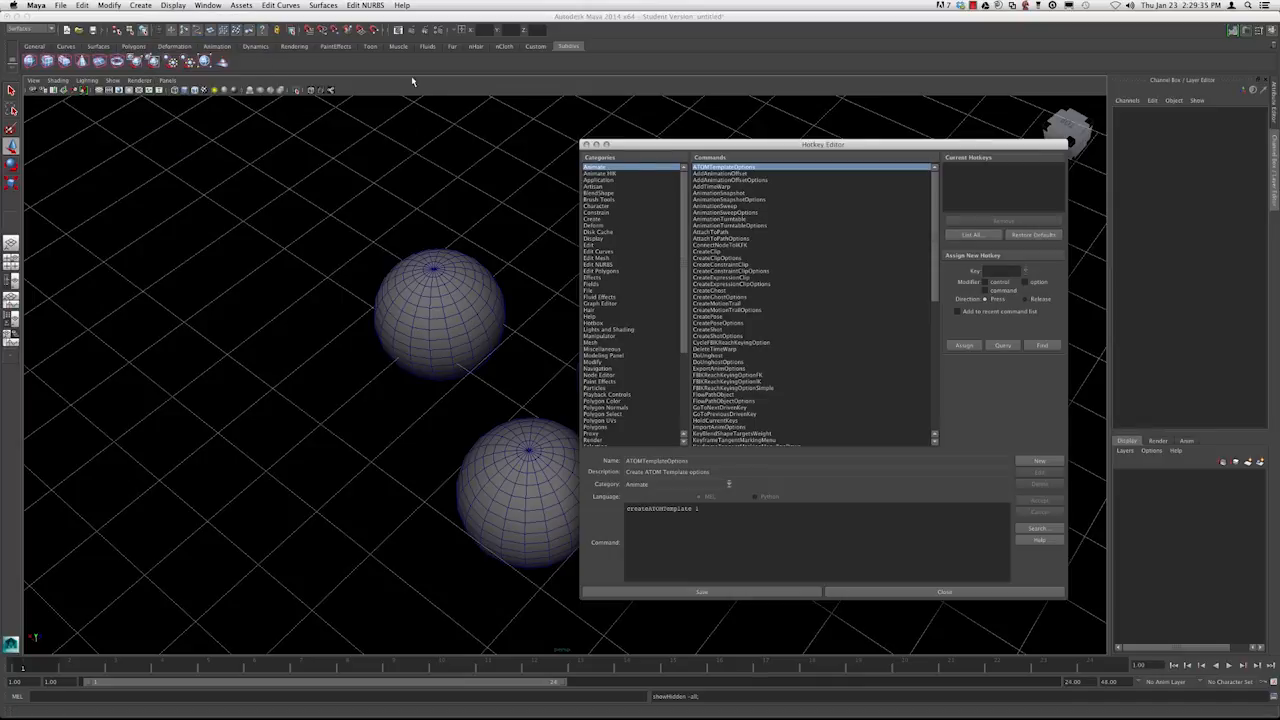
{"action": "left_click", "coordinate": [596, 238]}
{"action": "scroll", "coordinate": [771, 315], "scroll_direction": "down", "scroll_amount": 10}
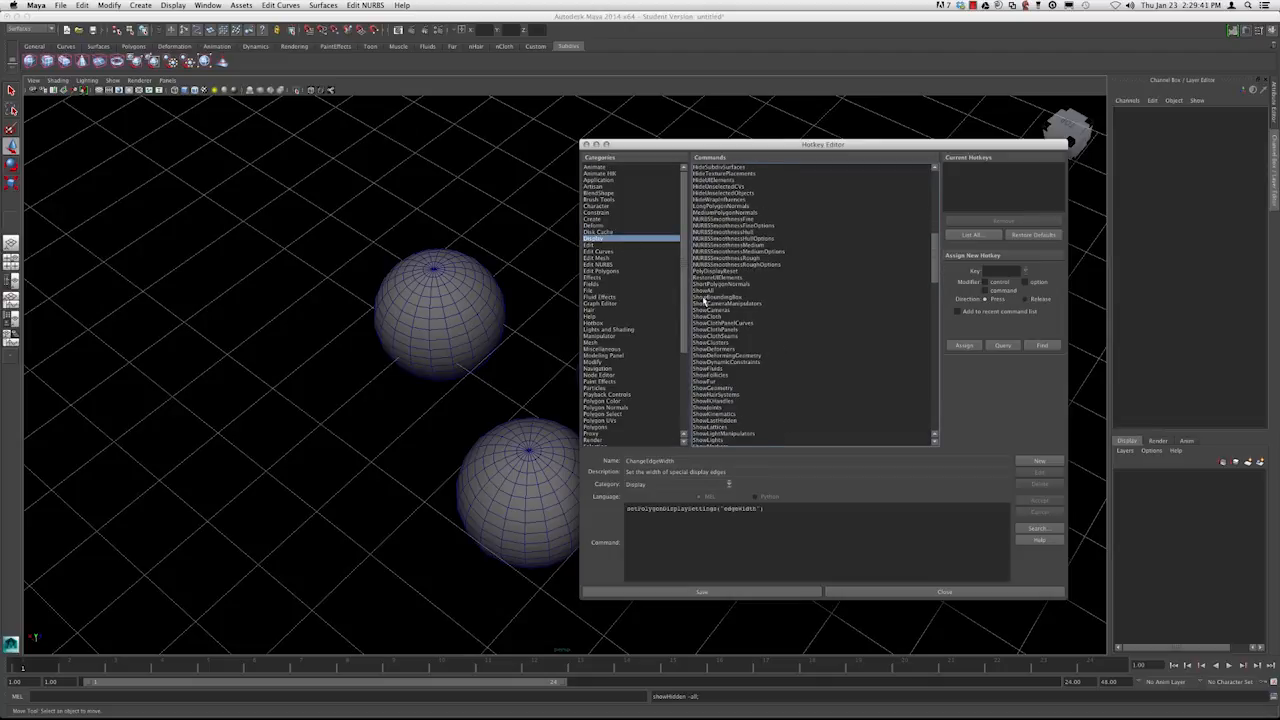
{"action": "left_click", "coordinate": [706, 290]}
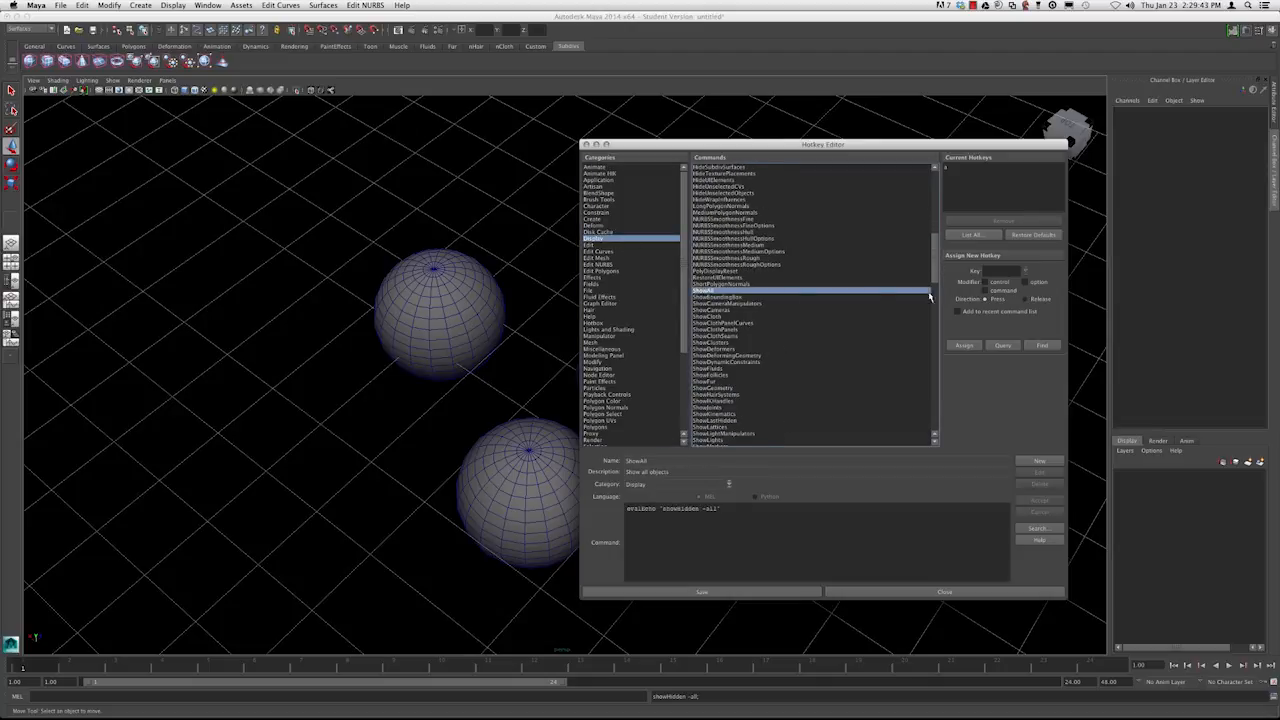
Assign the hotkey "a" to ShowAll, save and close the Hotkey Editor, and save the preferences
{"action": "left_click", "coordinate": [993, 272]}
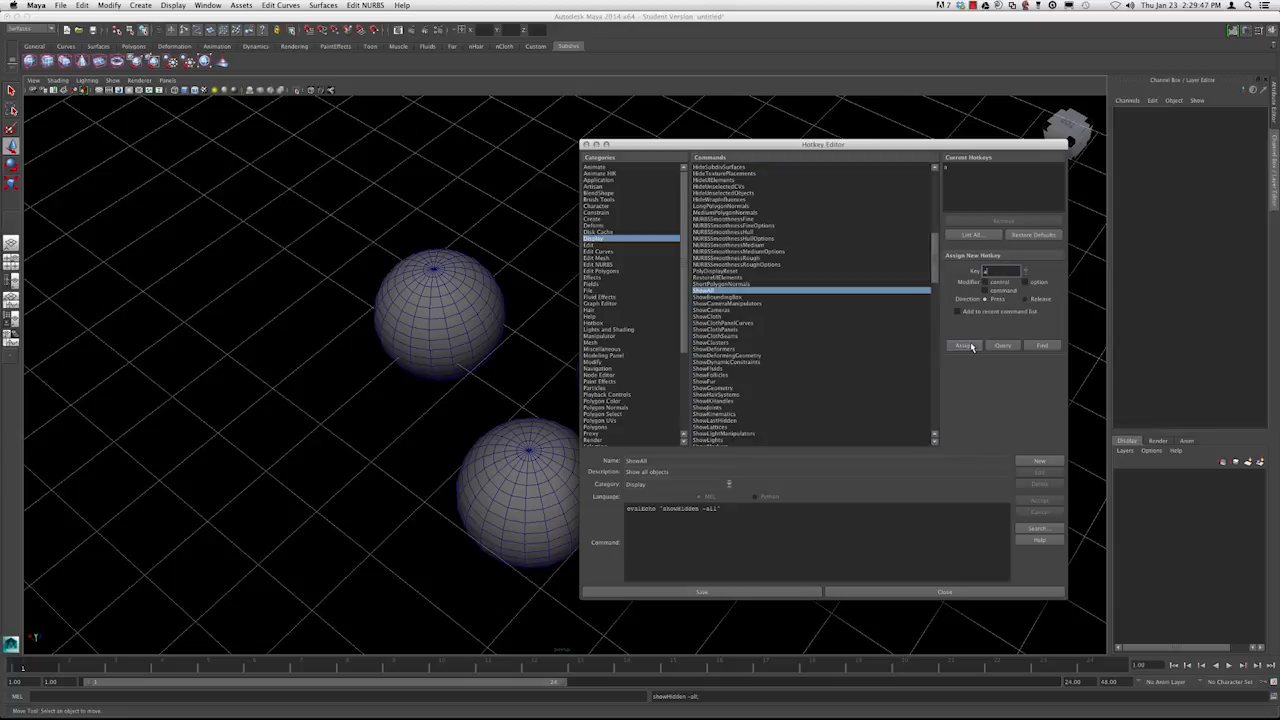
{"action": "left_click", "coordinate": [979, 345]}
{"action": "left_click", "coordinate": [636, 373]}
{"action": "left_click", "coordinate": [709, 588]}
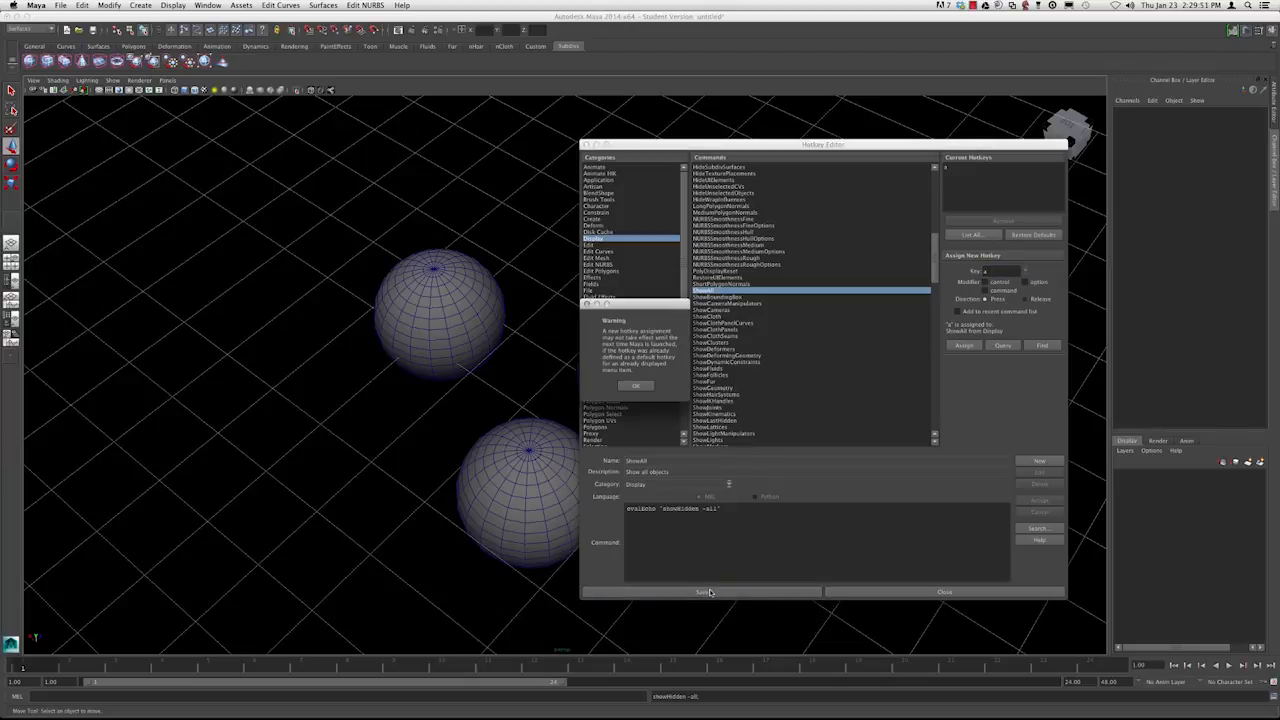
{"action": "left_click", "coordinate": [635, 387]}
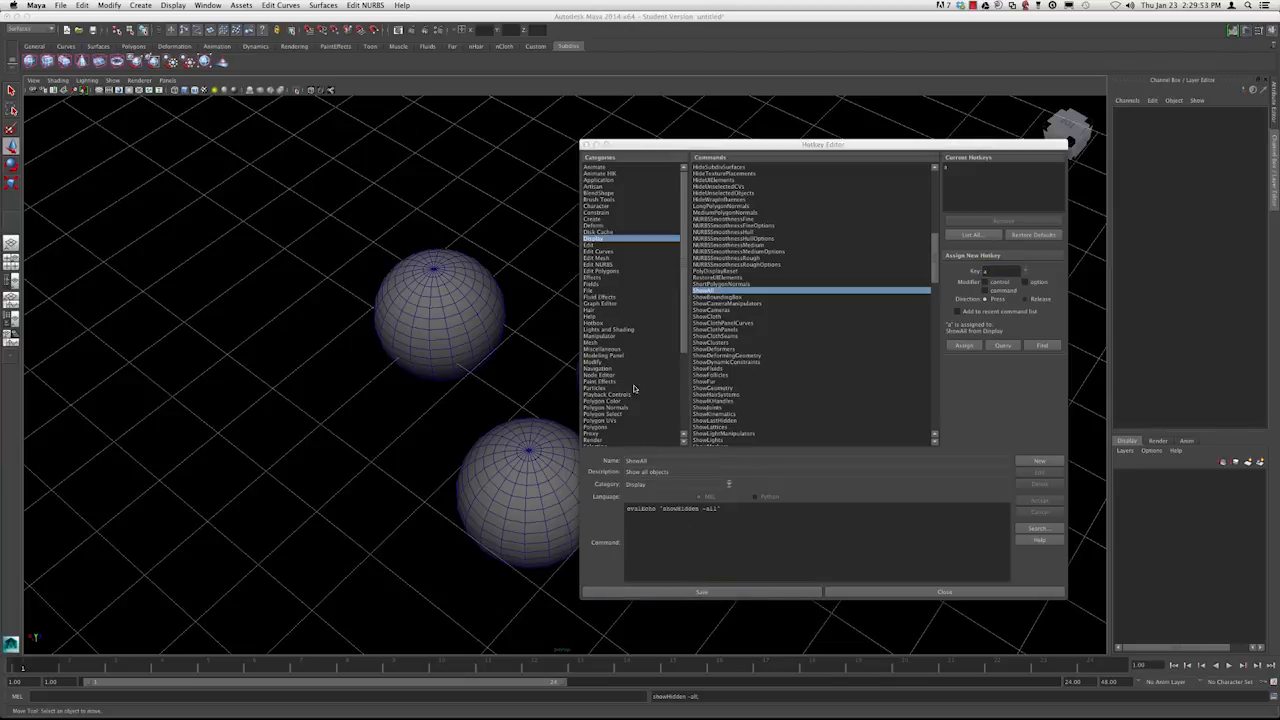
{"action": "left_click", "coordinate": [905, 591]}
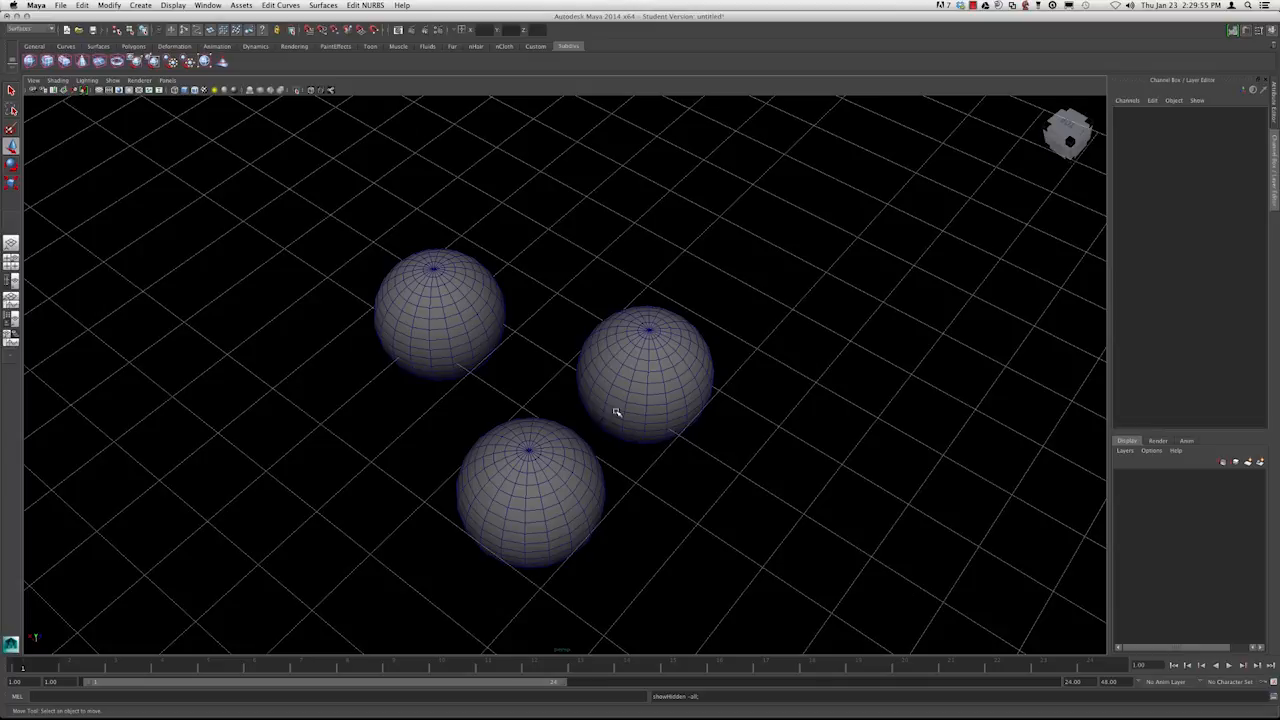
{"action": "left_click", "coordinate": [61, 5]}
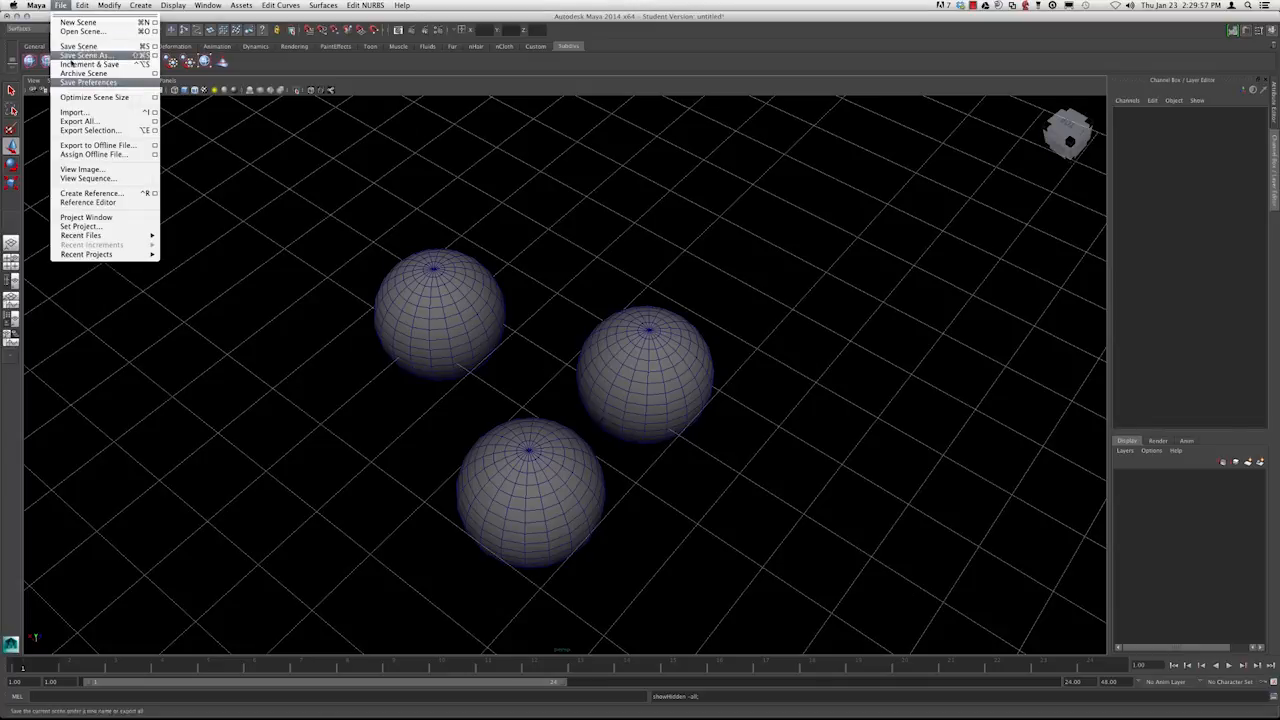
{"action": "left_click", "coordinate": [88, 82]}
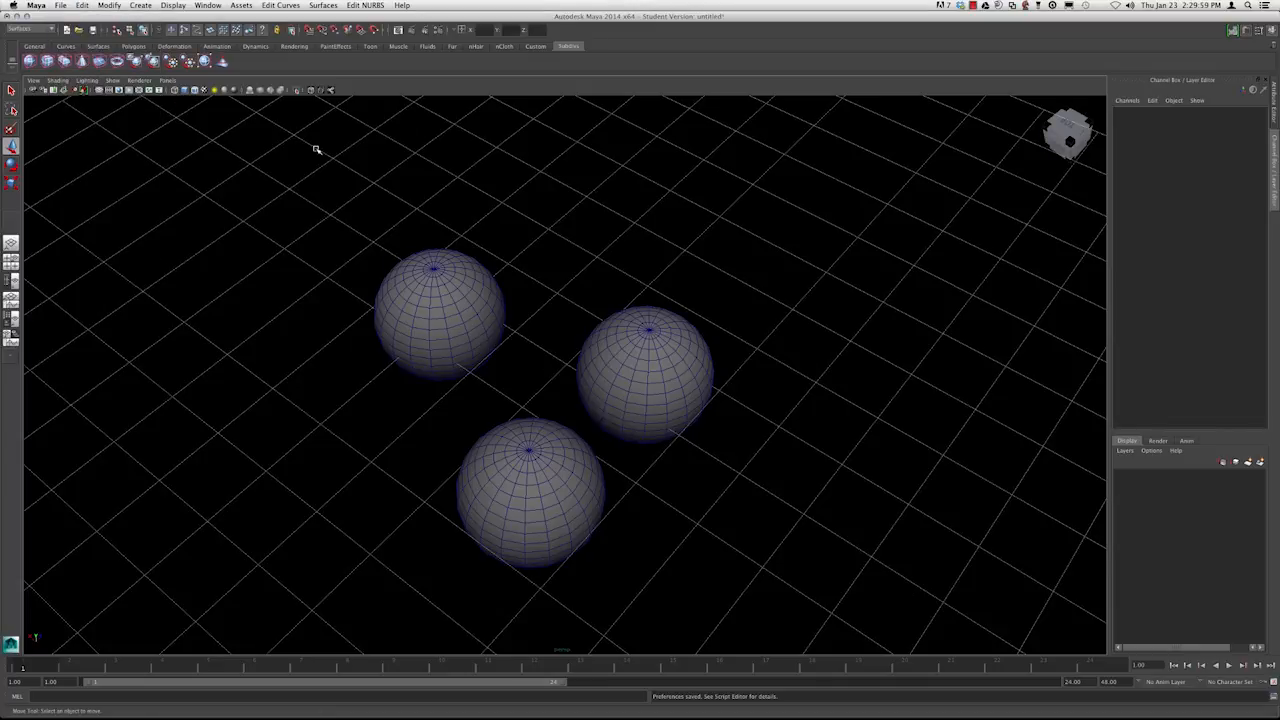
Hide the left and right far spheres together, then bring both back with the ShowAll command
{"action": "left_click_drag", "start_coordinate": [512, 293], "coordinate": [481, 234], "text": "alt"}
{"action": "left_click", "coordinate": [478, 240]}
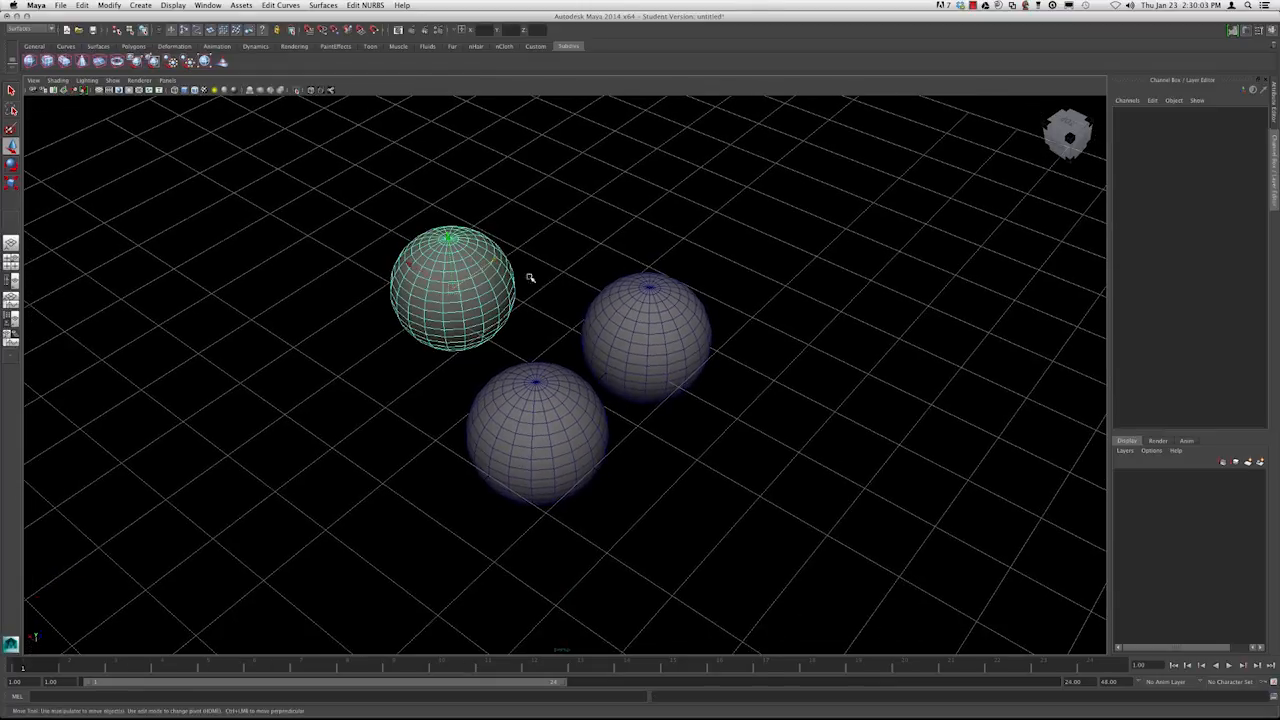
{"action": "left_click", "coordinate": [673, 317], "text": "shift"}
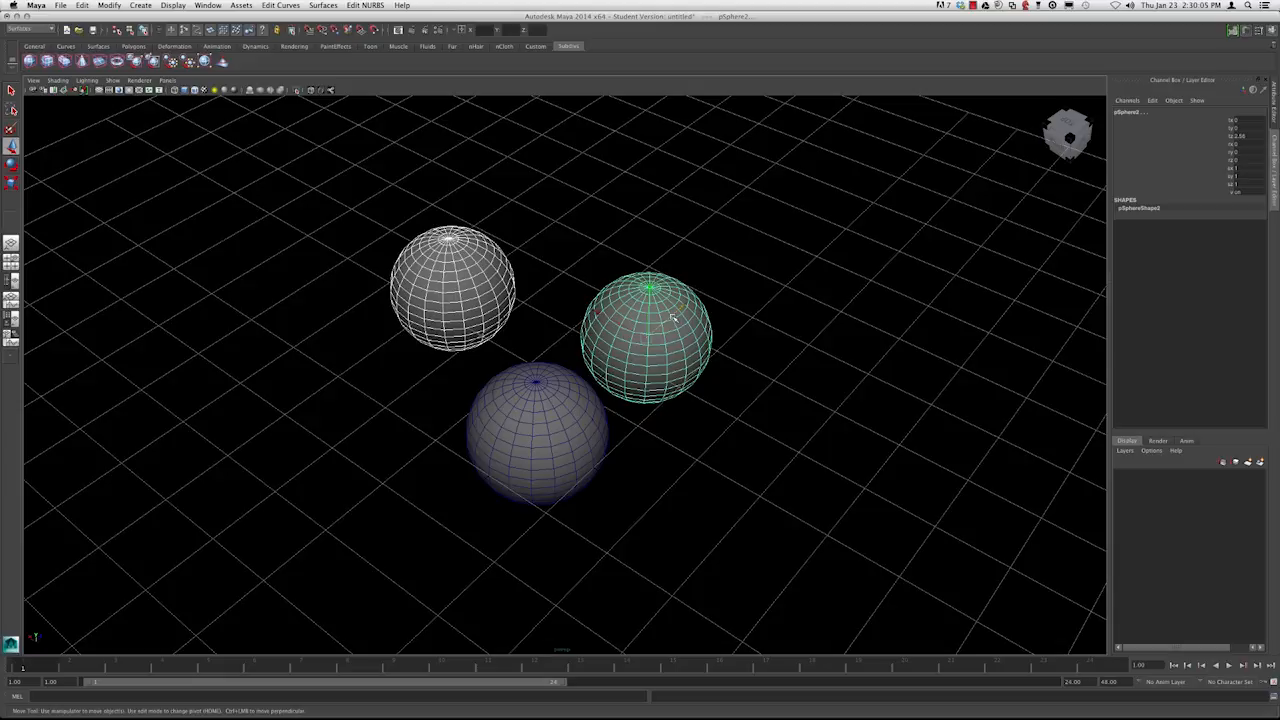
{"action": "key", "text": "ctrl+h"}
{"action": "left_click_drag", "start_coordinate": [571, 320], "coordinate": [547, 328], "text": "alt"}
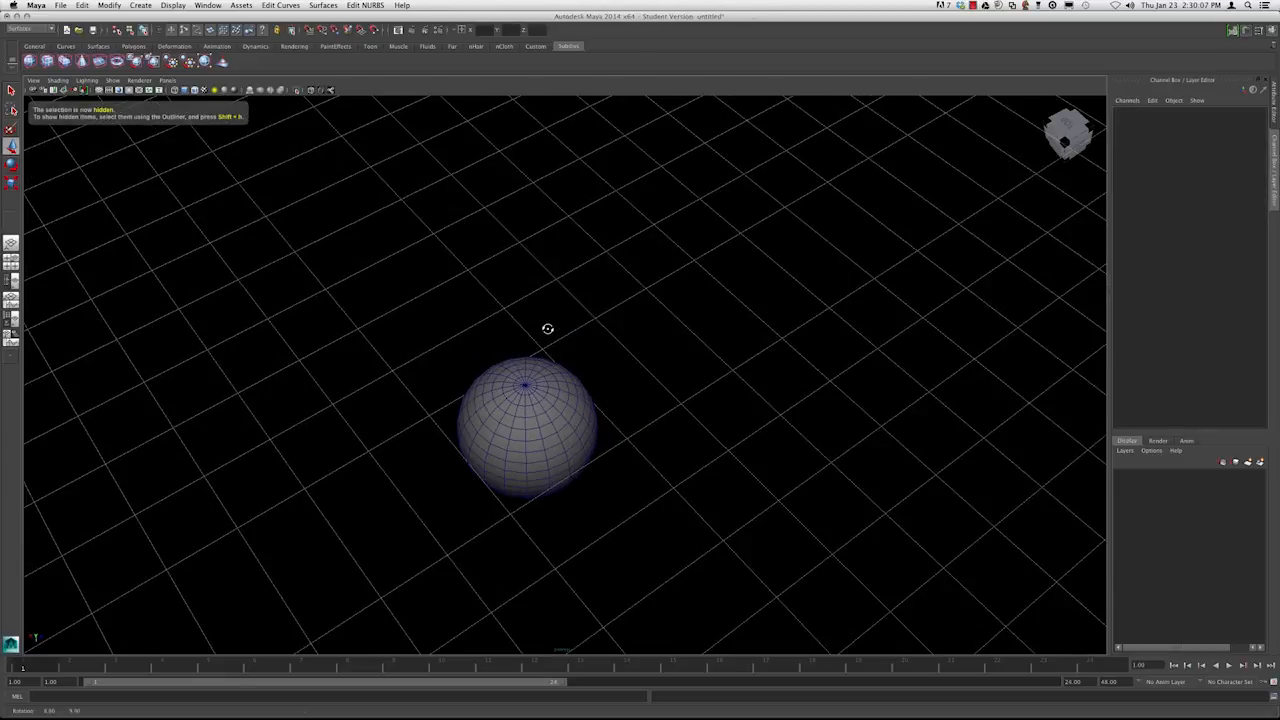
{"action": "key", "text": "ctrl+shift+h"}
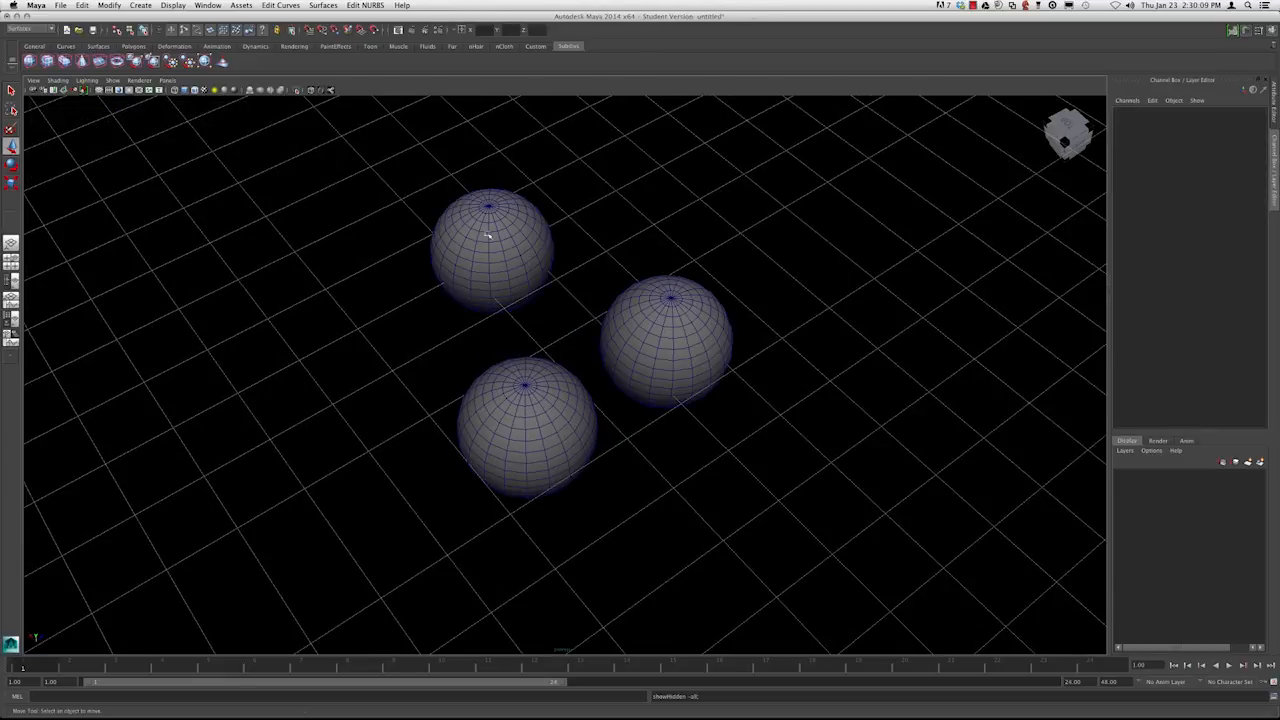
{"action": "left_click_drag", "start_coordinate": [543, 259], "coordinate": [571, 254], "text": "alt"}
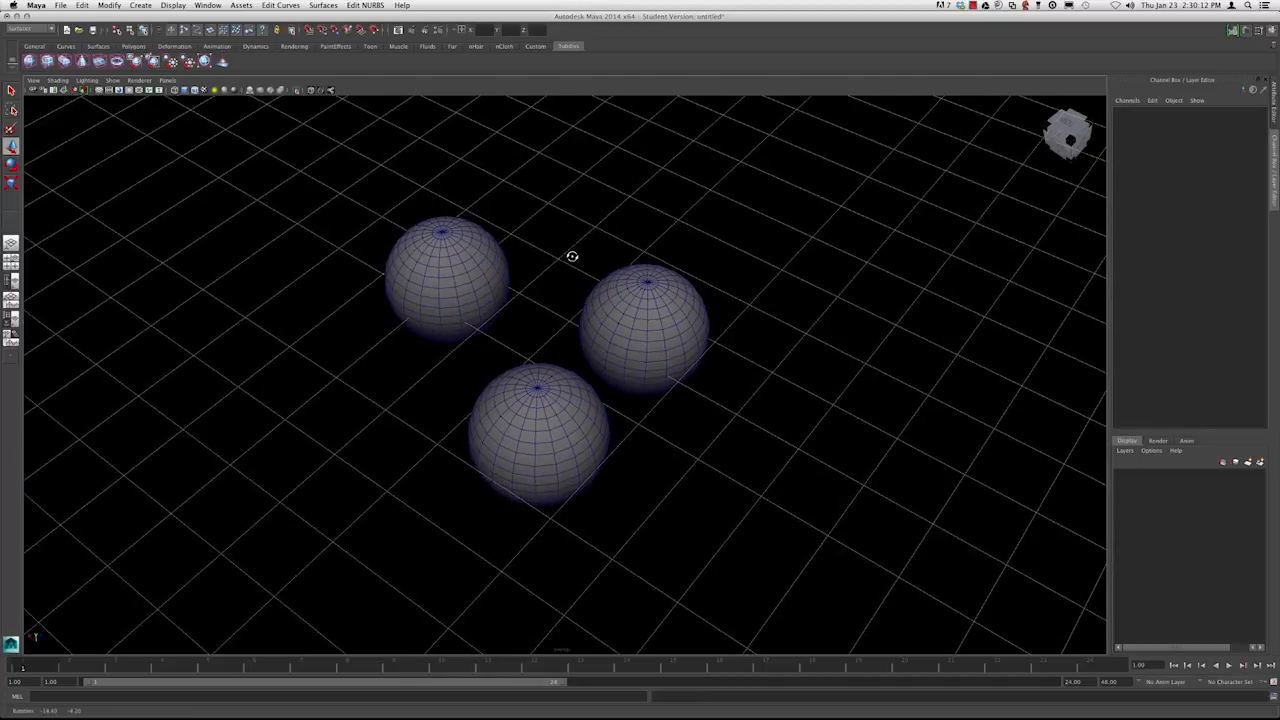
Hide the nearest sphere, then hide the right-hand sphere separately
{"action": "left_click_drag", "start_coordinate": [486, 349], "coordinate": [517, 383], "text": "alt"}
{"action": "left_click", "coordinate": [516, 380]}
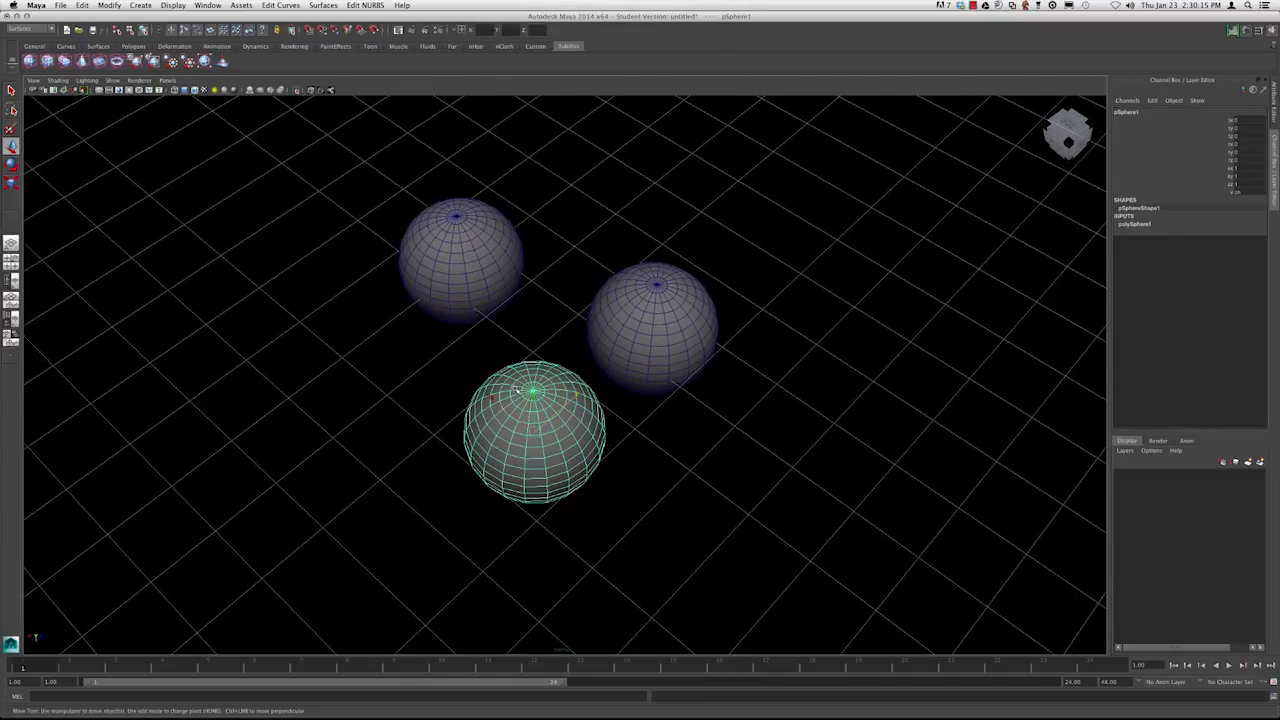
{"action": "key", "text": "ctrl+h"}
{"action": "left_click", "coordinate": [614, 327]}
{"action": "key", "text": "ctrl+h"}
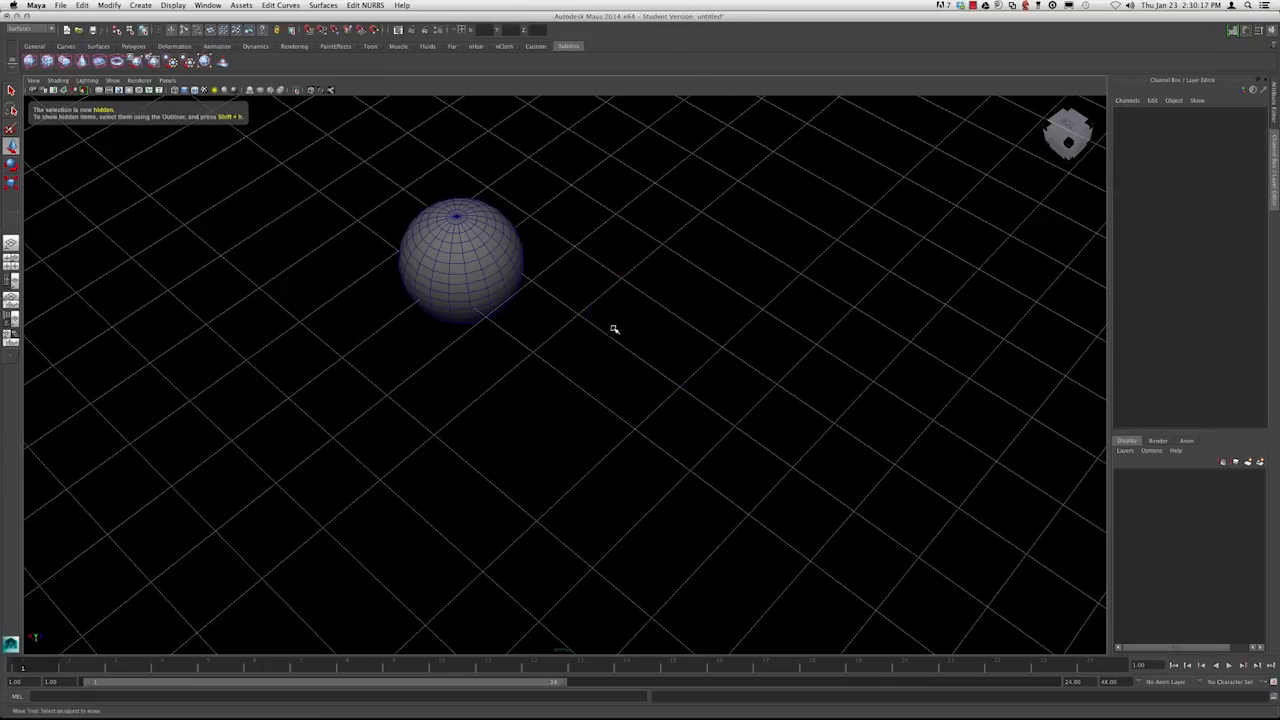
Restore only the last hidden sphere, then use Show All to bring back the nearest sphere
{"action": "left_click", "coordinate": [452, 262]}
{"action": "left_click", "coordinate": [576, 285]}
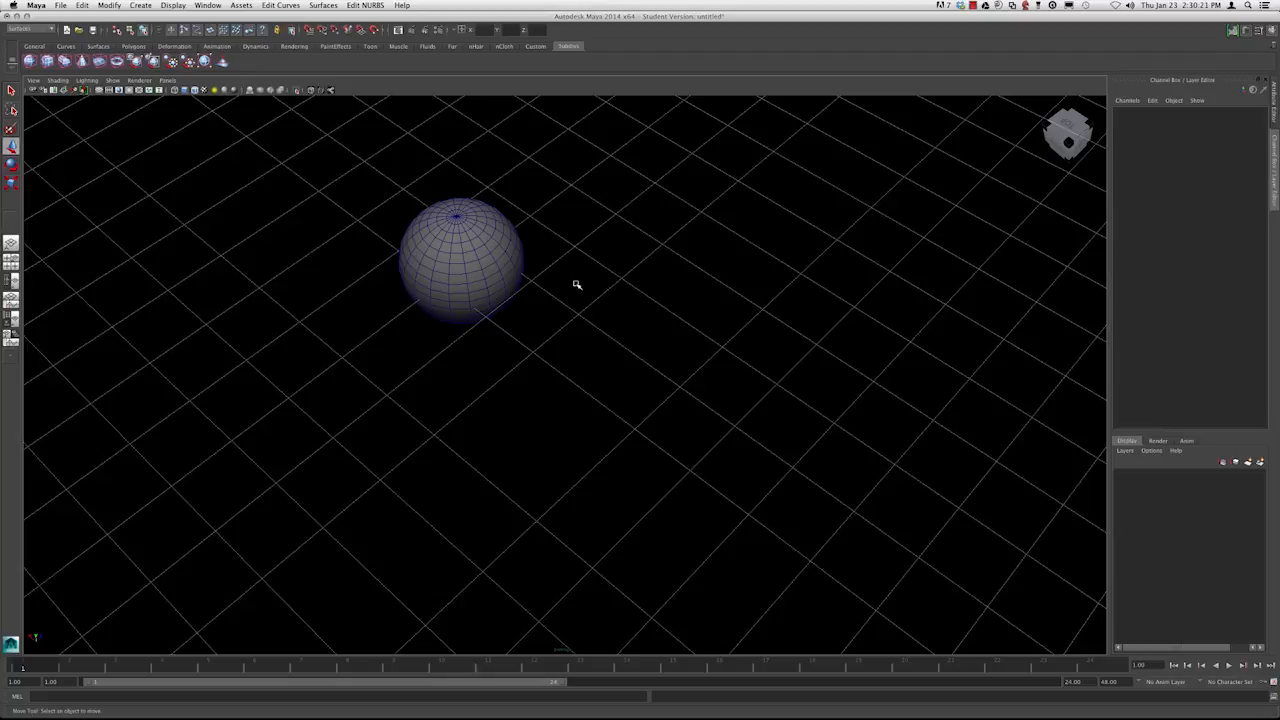
{"action": "key", "text": "ctrl+shift+h"}
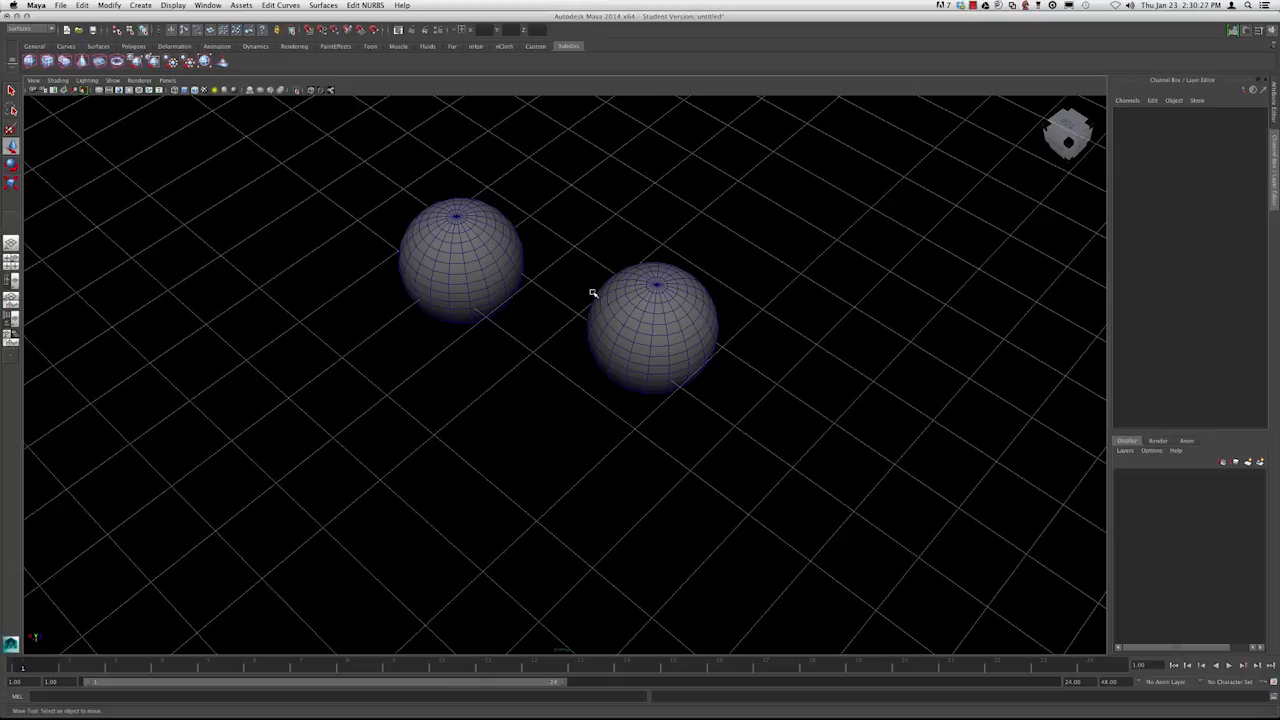
{"action": "key", "text": "ctrl+shift+h"}
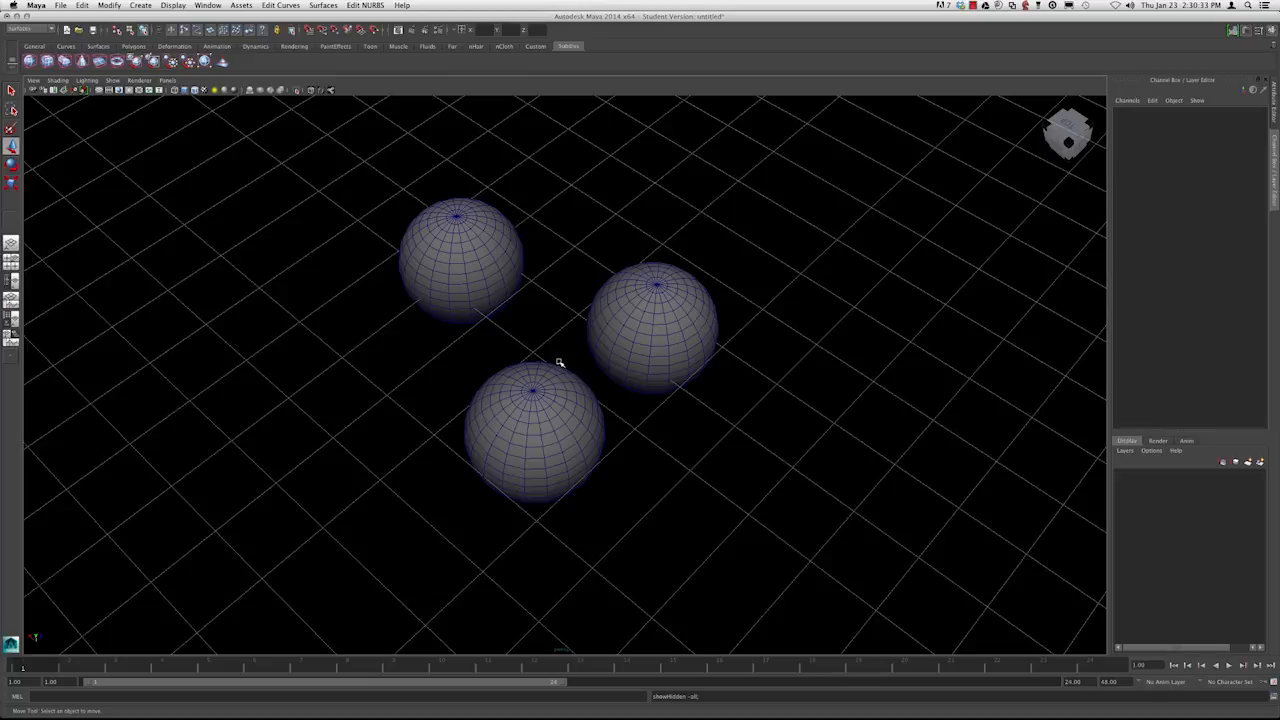
Isolate the nearest sphere by hiding all unselected objects, then show the hidden spheres again
{"action": "left_click", "coordinate": [558, 404]}
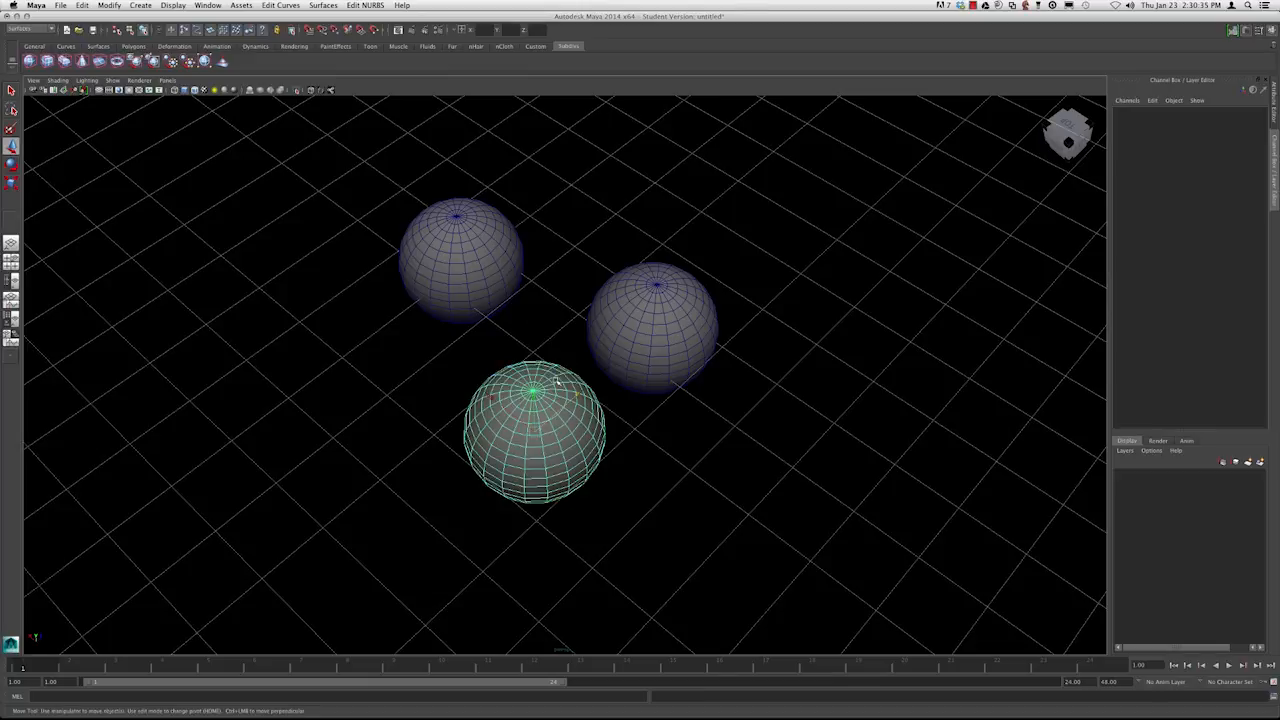
{"action": "left_click_drag", "start_coordinate": [534, 314], "coordinate": [533, 412], "text": "alt"}
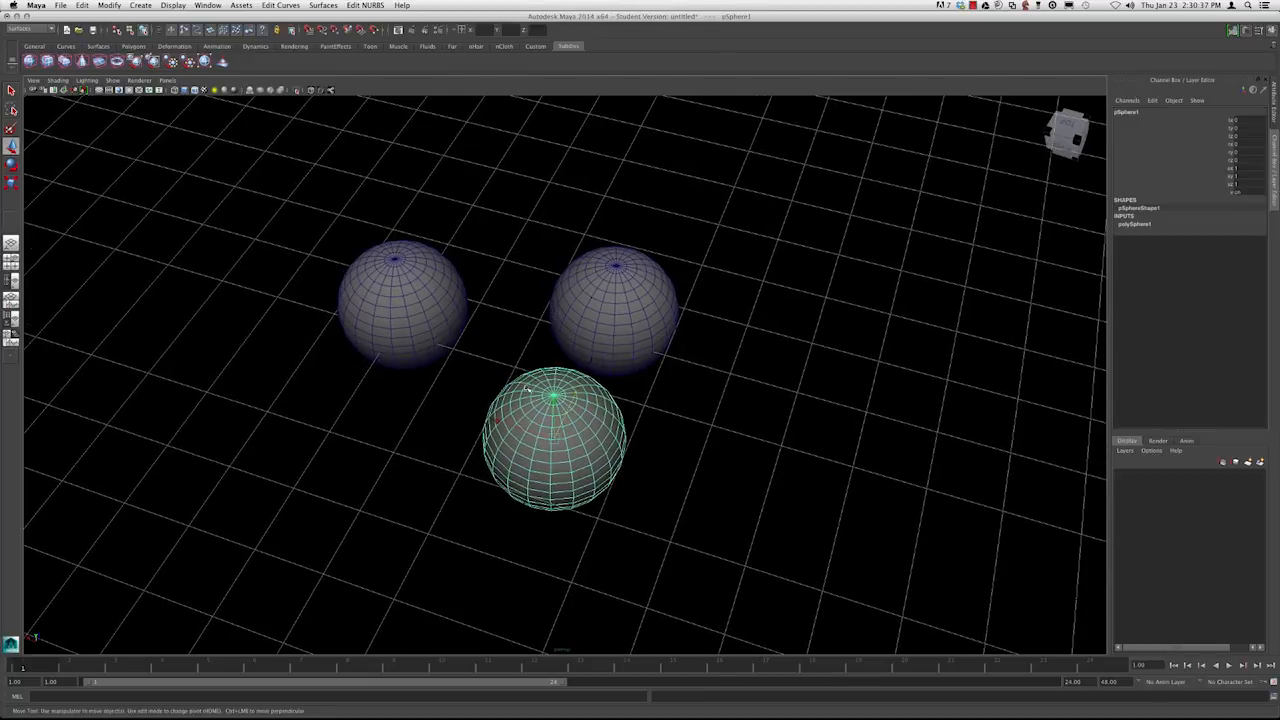
{"action": "left_click_drag", "start_coordinate": [508, 332], "coordinate": [497, 334], "text": "alt"}
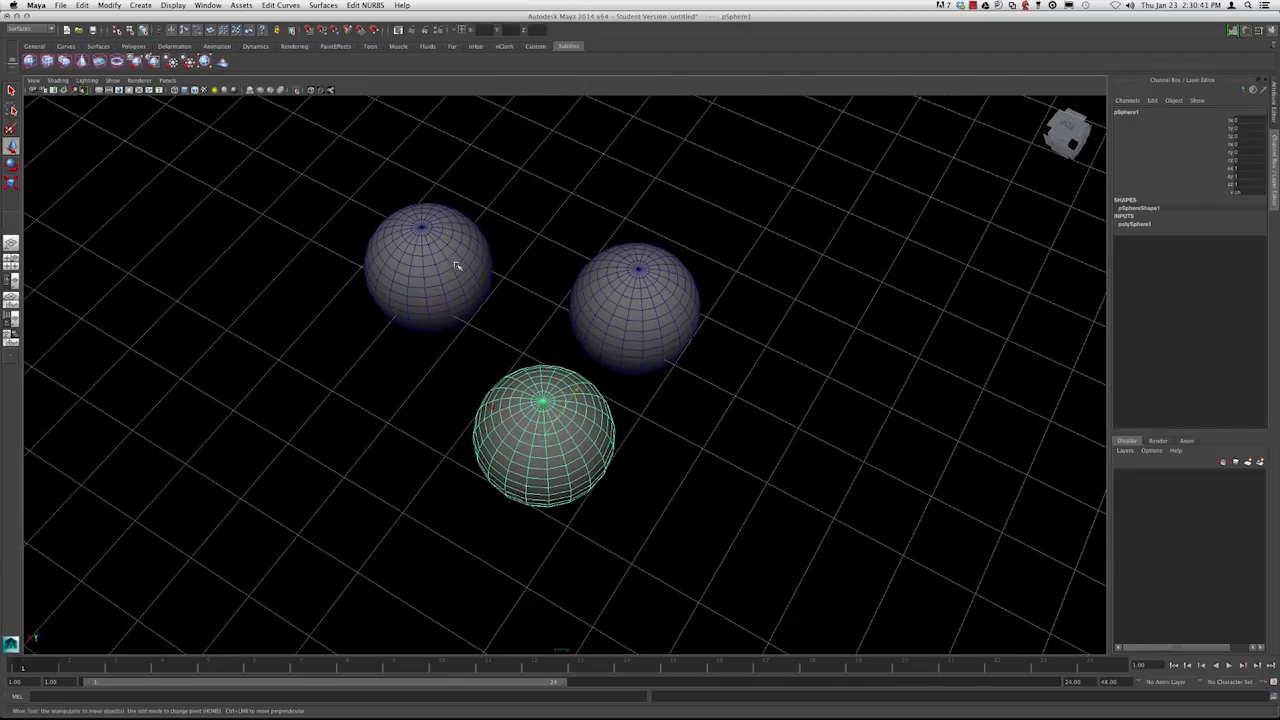
{"action": "left_click_drag", "start_coordinate": [531, 291], "coordinate": [557, 294], "text": "alt"}
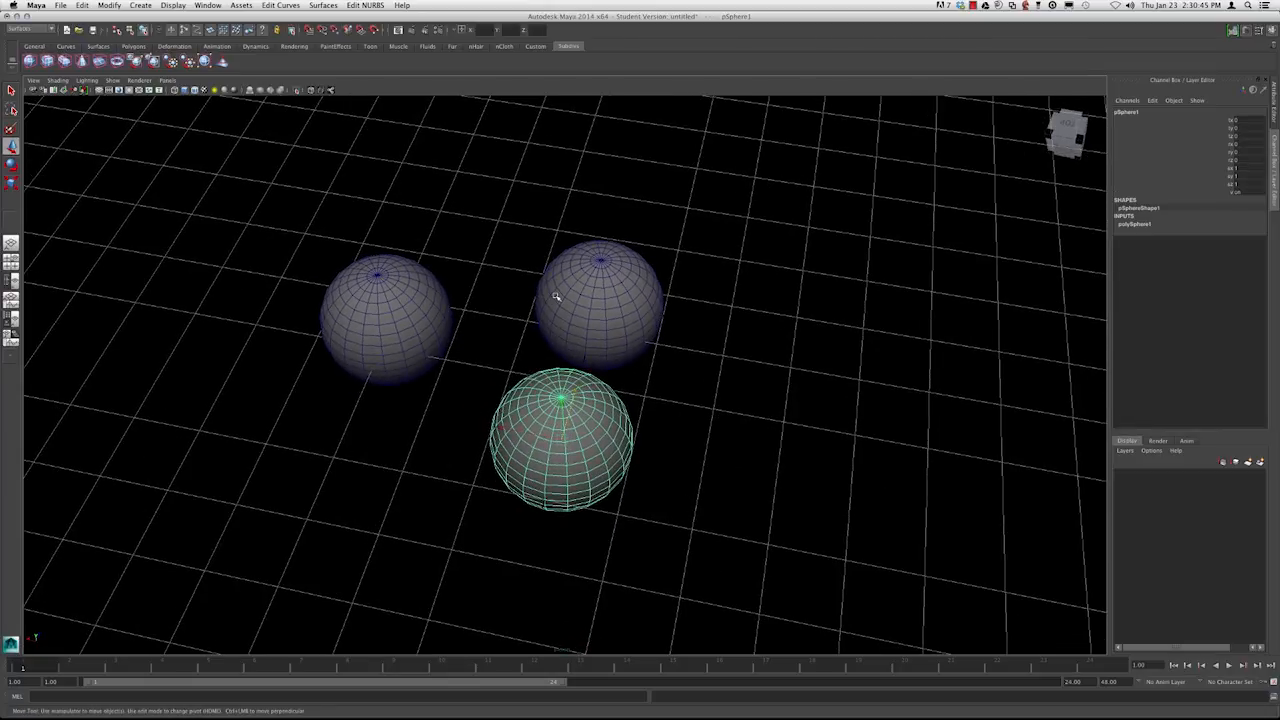
{"action": "key", "text": "alt+h"}
{"action": "left_click_drag", "start_coordinate": [514, 266], "coordinate": [589, 465], "text": "alt"}
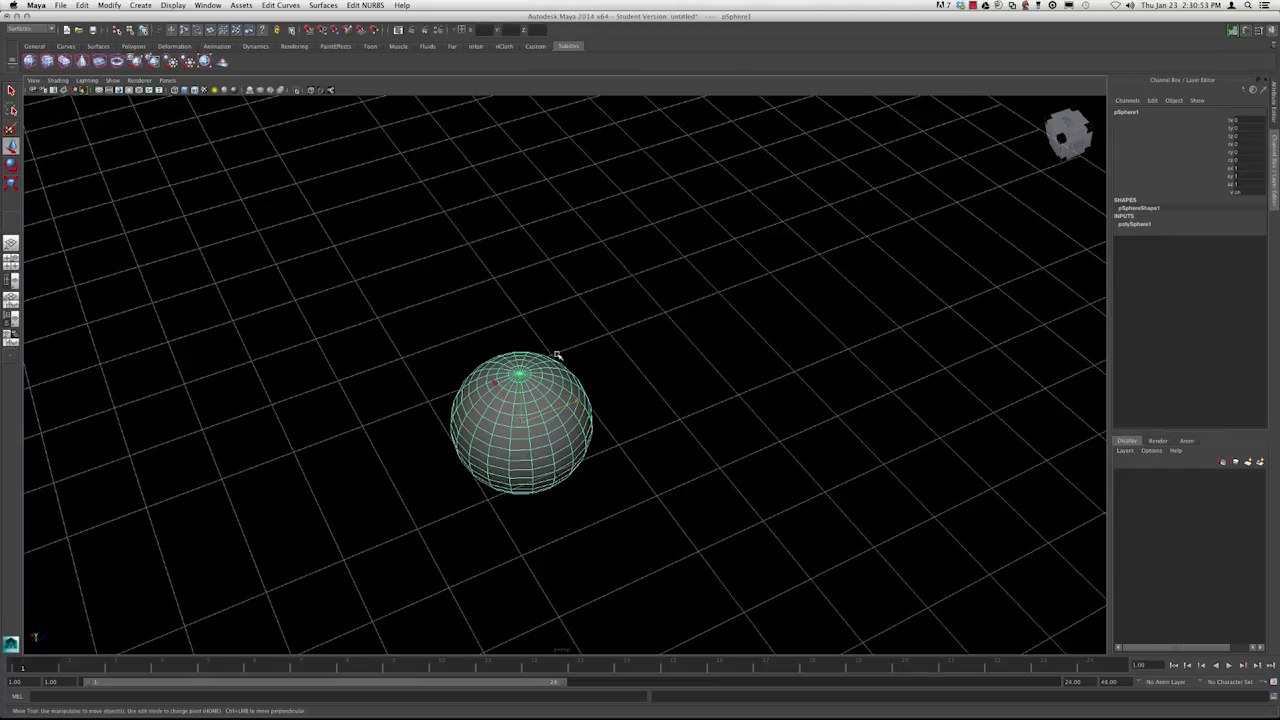
{"action": "key", "text": "shift+i"}
{"action": "right_click_drag", "start_coordinate": [557, 354], "coordinate": [517, 331], "text": "alt"}
{"action": "left_click_drag", "start_coordinate": [517, 331], "coordinate": [515, 320], "text": "alt"}
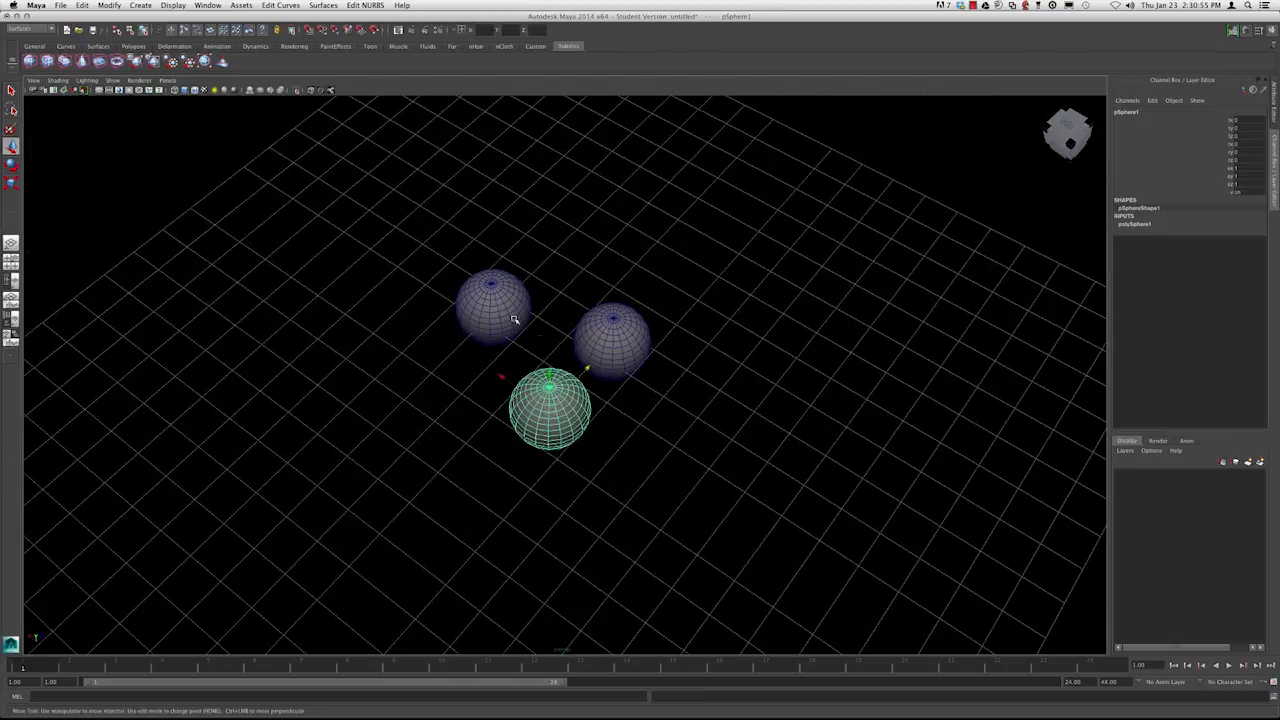
Duplicate the two far spheres together and move the copies farther back along Z to form another row
{"action": "left_click", "coordinate": [515, 320]}
{"action": "left_click", "coordinate": [610, 331], "text": "shift"}
{"action": "key", "text": "super+d"}
{"action": "left_click_drag", "start_coordinate": [648, 302], "coordinate": [716, 230]}
{"action": "left_click", "coordinate": [734, 315]}
{"action": "right_click_drag", "start_coordinate": [615, 367], "coordinate": [632, 366], "text": "alt"}
{"action": "left_click_drag", "start_coordinate": [632, 366], "coordinate": [592, 338], "text": "alt"}
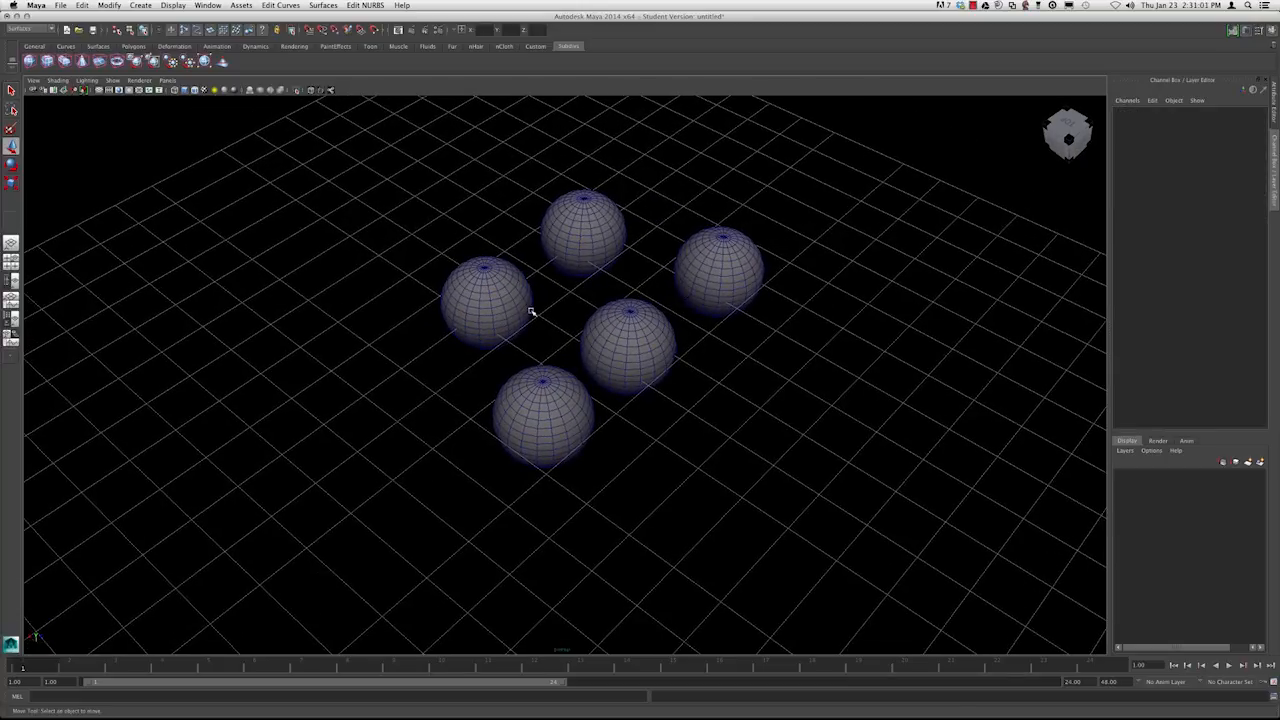
Select each of the two copied spheres in turn, then clear the selection
{"action": "left_click_drag", "start_coordinate": [543, 303], "coordinate": [517, 206], "text": "alt"}
{"action": "left_click", "coordinate": [520, 210]}
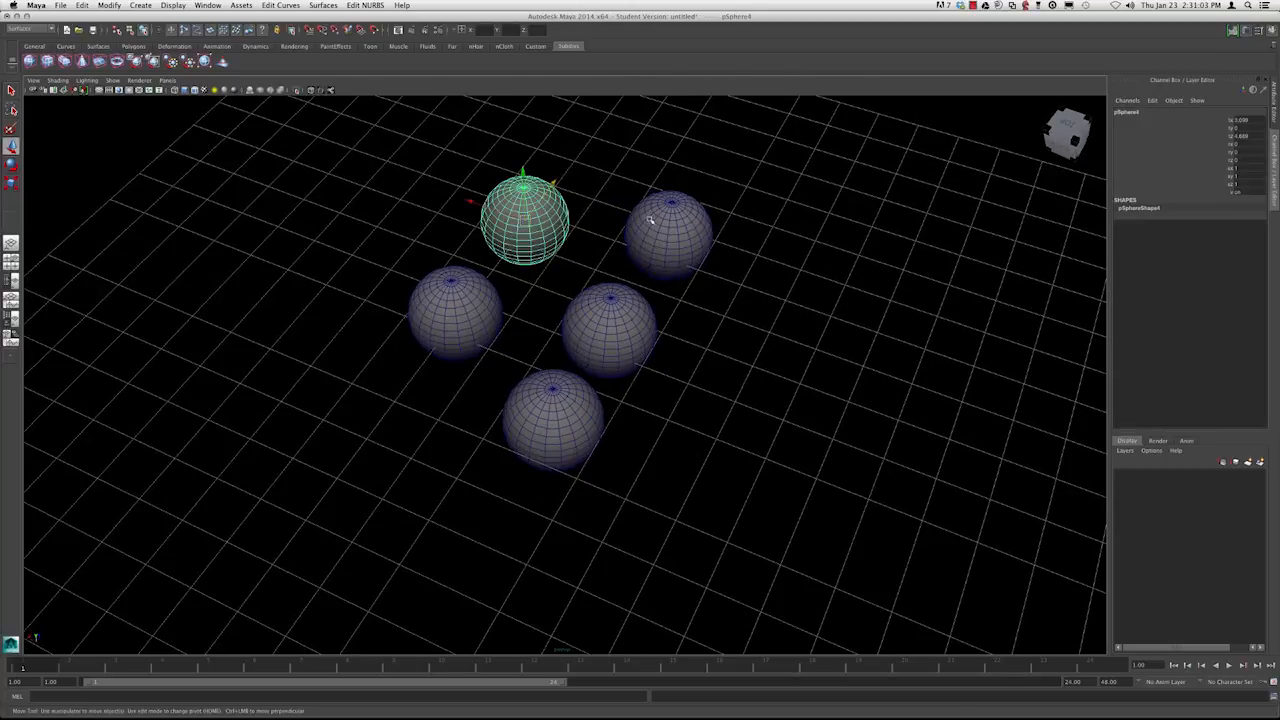
{"action": "left_click", "coordinate": [650, 219]}
{"action": "left_click_drag", "start_coordinate": [571, 266], "coordinate": [533, 348], "text": "alt"}
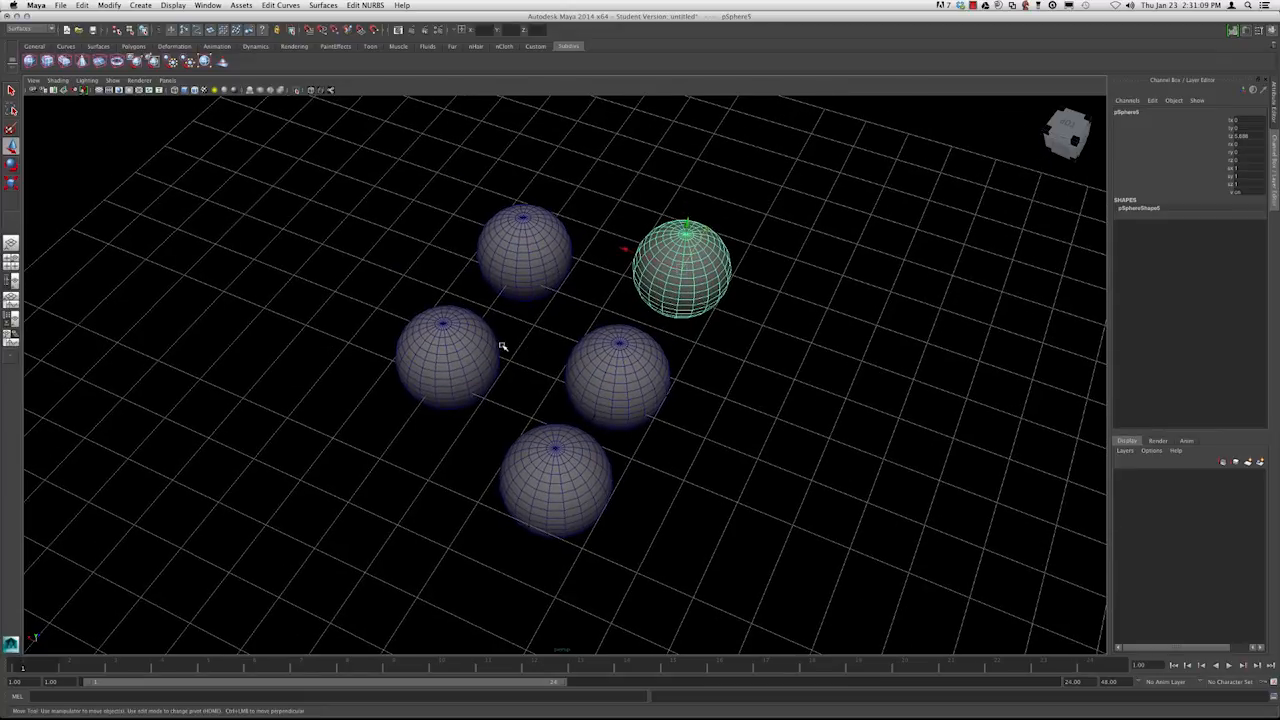
{"action": "left_click", "coordinate": [525, 319]}
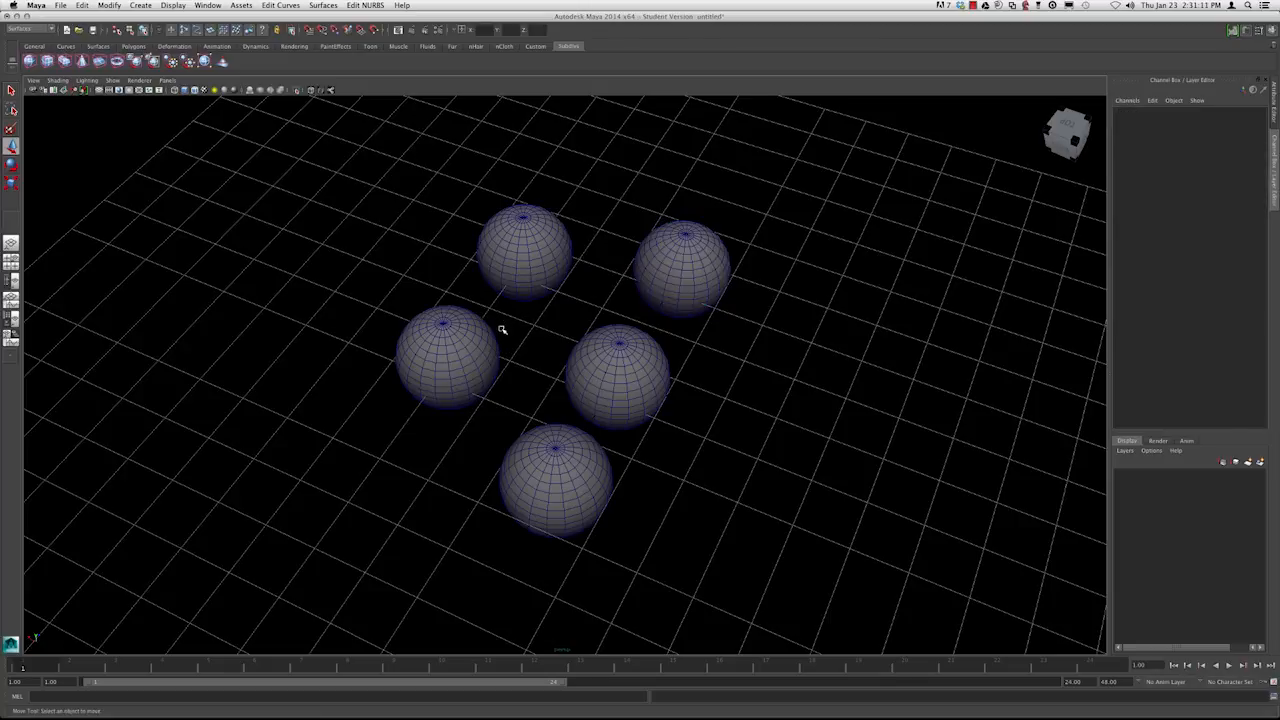
Select the nearest sphere and the one to its left, hide the unselected spheres, and restore them with Show All
{"action": "left_click", "coordinate": [520, 436]}
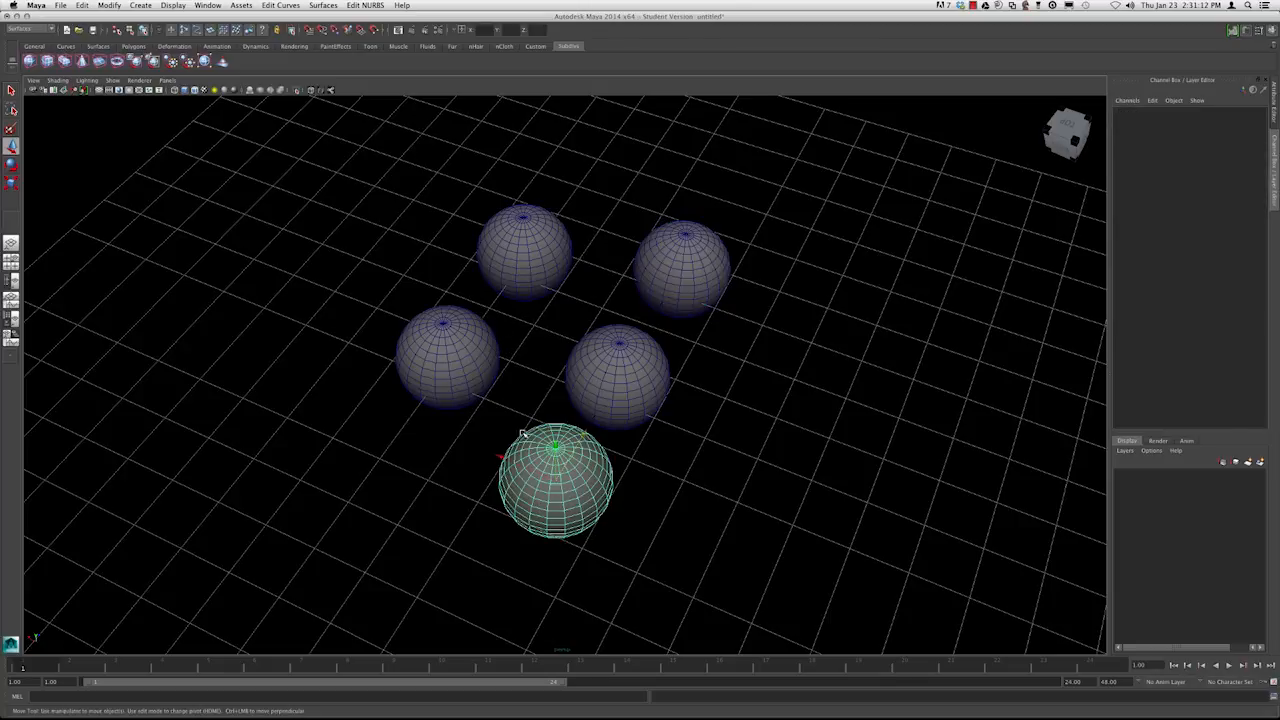
{"action": "left_click", "coordinate": [476, 350], "text": "shift"}
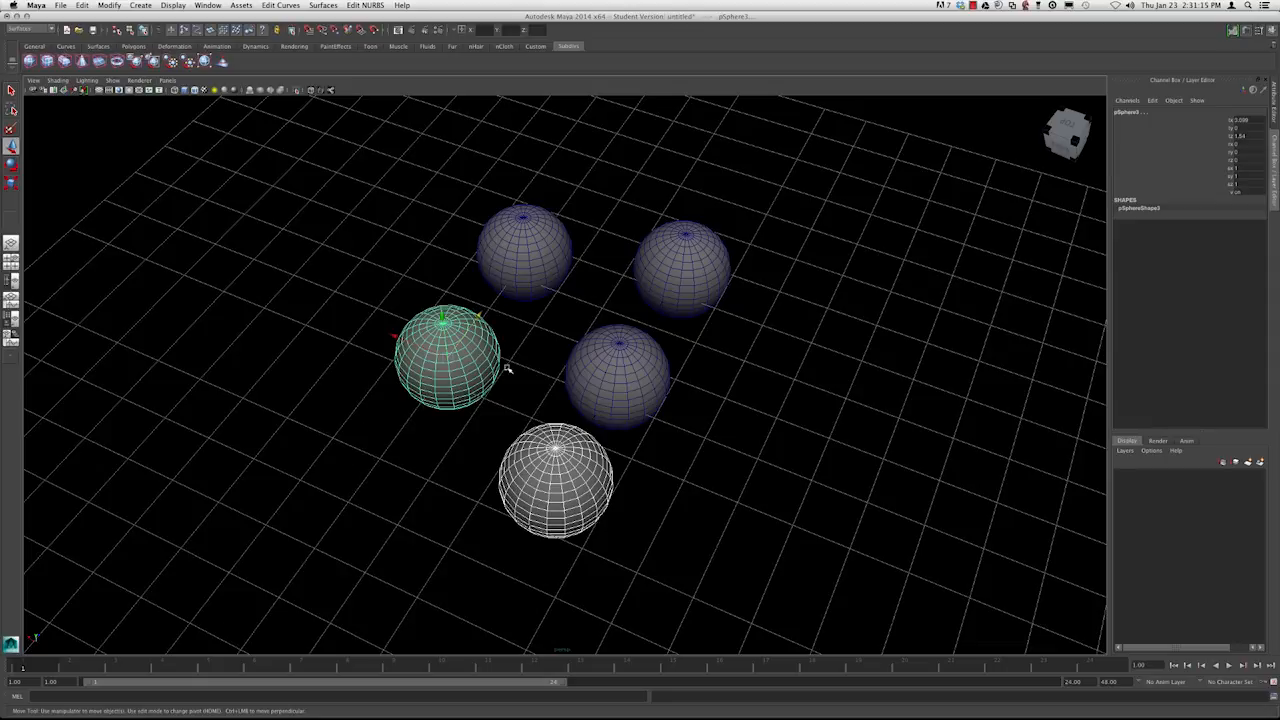
{"action": "key", "text": "alt+h"}
{"action": "left_click_drag", "start_coordinate": [570, 367], "coordinate": [580, 360], "text": "alt"}
{"action": "key", "text": "ctrl+shift+h"}
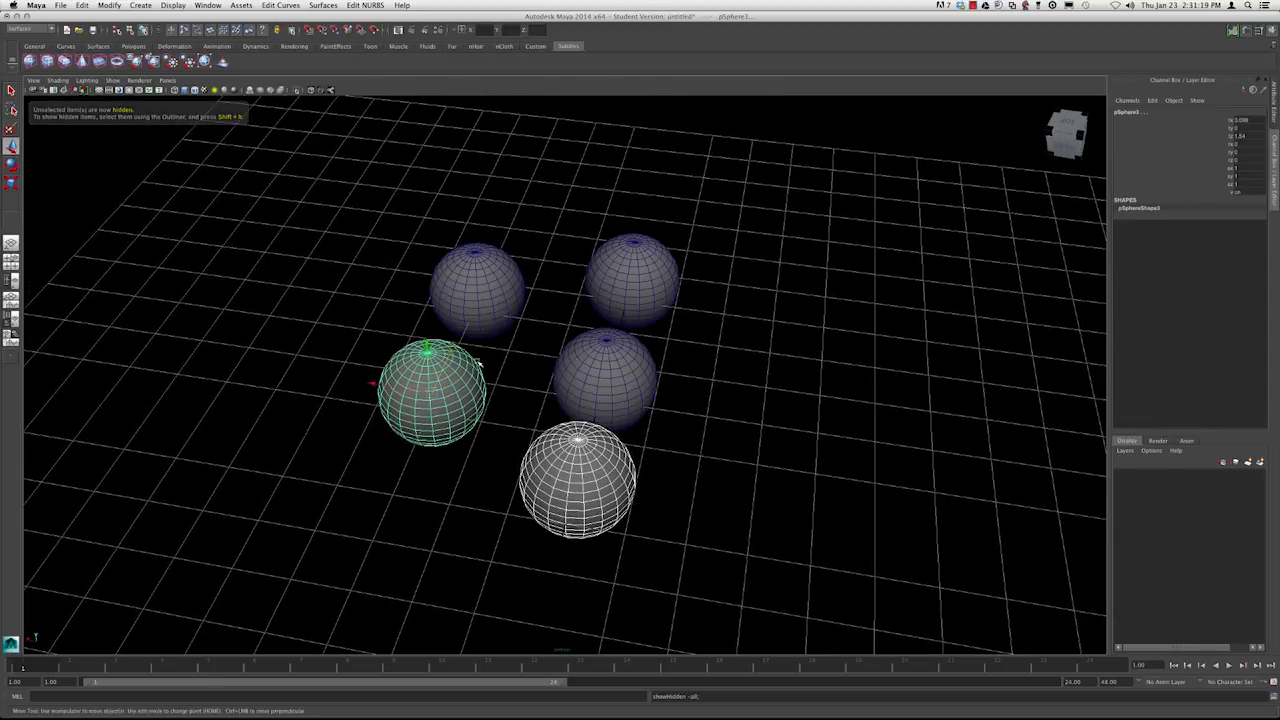
Undo the last Show All, make the hidden spheres visible again, and clear the selection
{"action": "key", "text": "ctrl+z"}
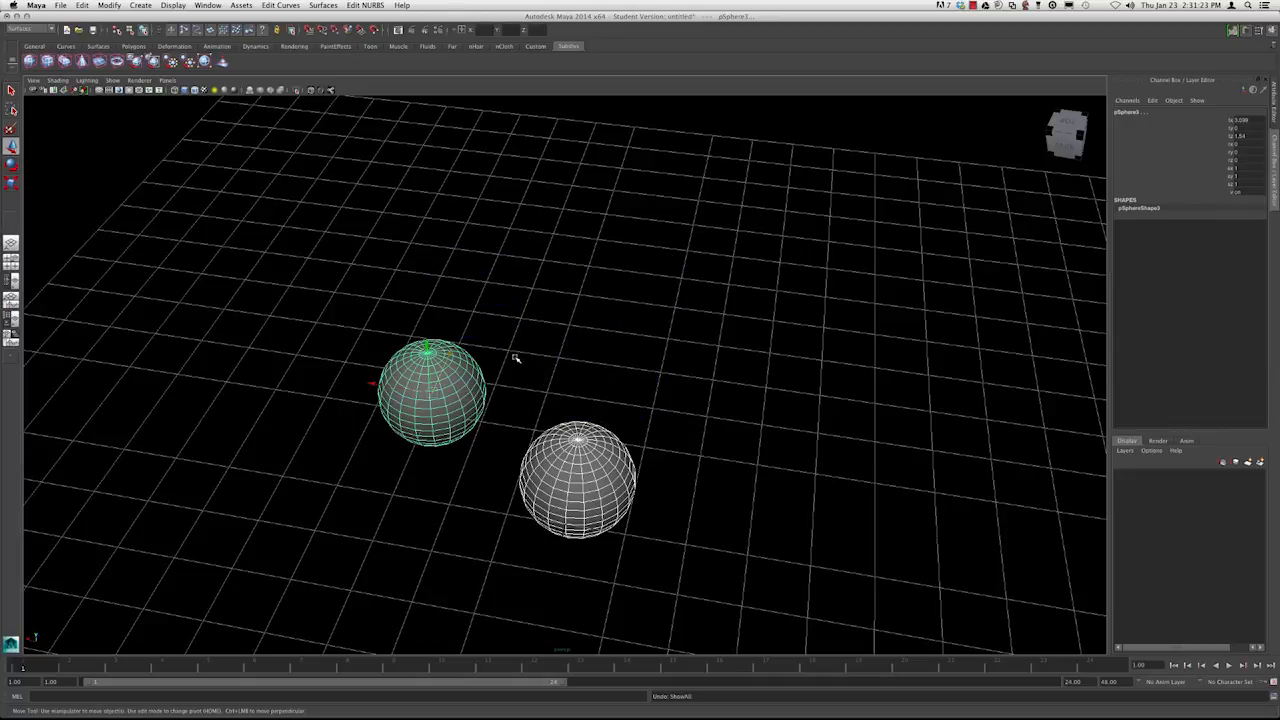
{"action": "key", "text": "shift+z"}
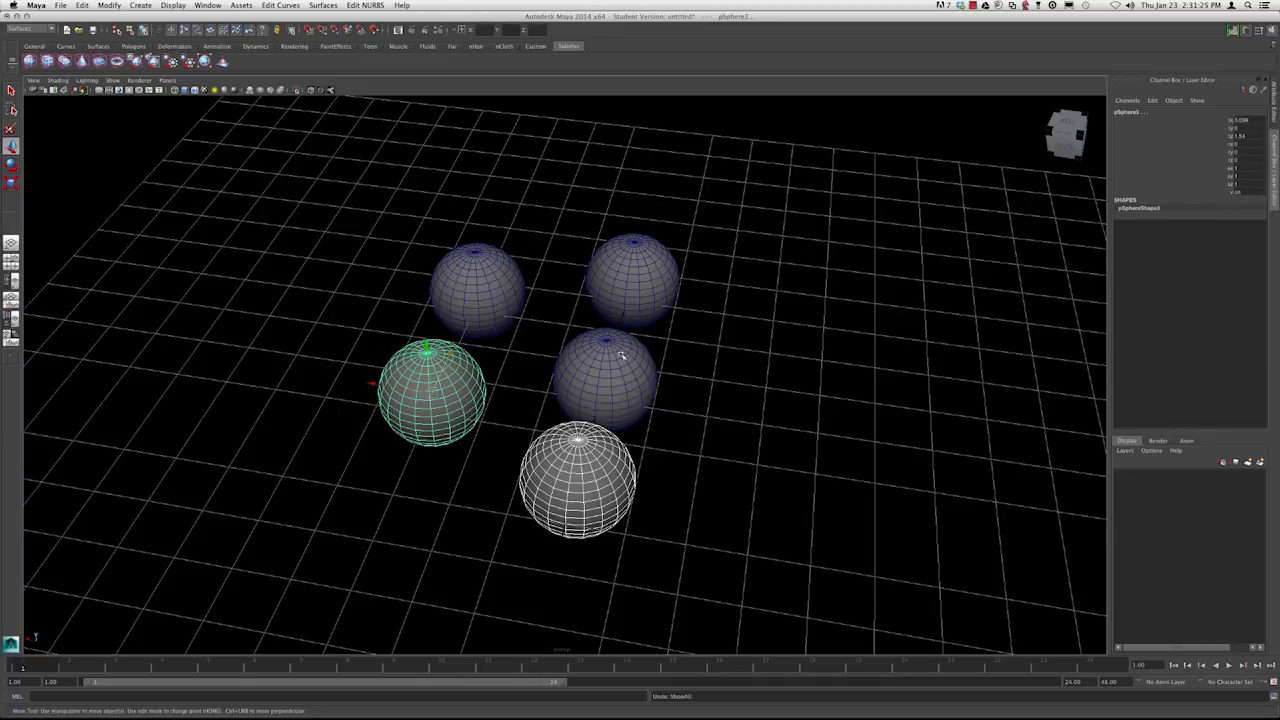
{"action": "left_click_drag", "start_coordinate": [555, 305], "coordinate": [443, 290], "text": "alt"}
{"action": "left_click", "coordinate": [590, 262]}
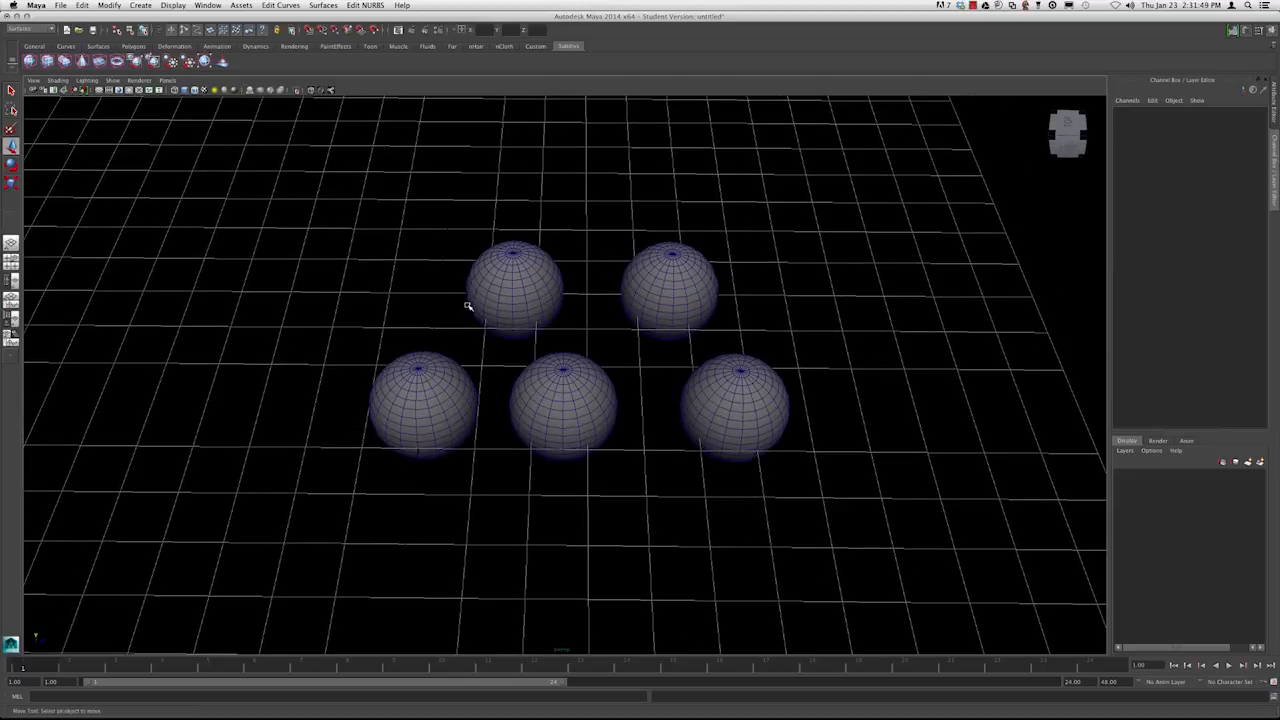
Hide every sphere except the middle one of the front row, then bring the others back and clear the selection
{"action": "left_click", "coordinate": [560, 373]}
{"action": "key", "text": "alt+h"}
{"action": "left_click_drag", "start_coordinate": [500, 351], "coordinate": [523, 334], "text": "alt"}
{"action": "key", "text": "z"}
{"action": "left_click", "coordinate": [518, 287]}
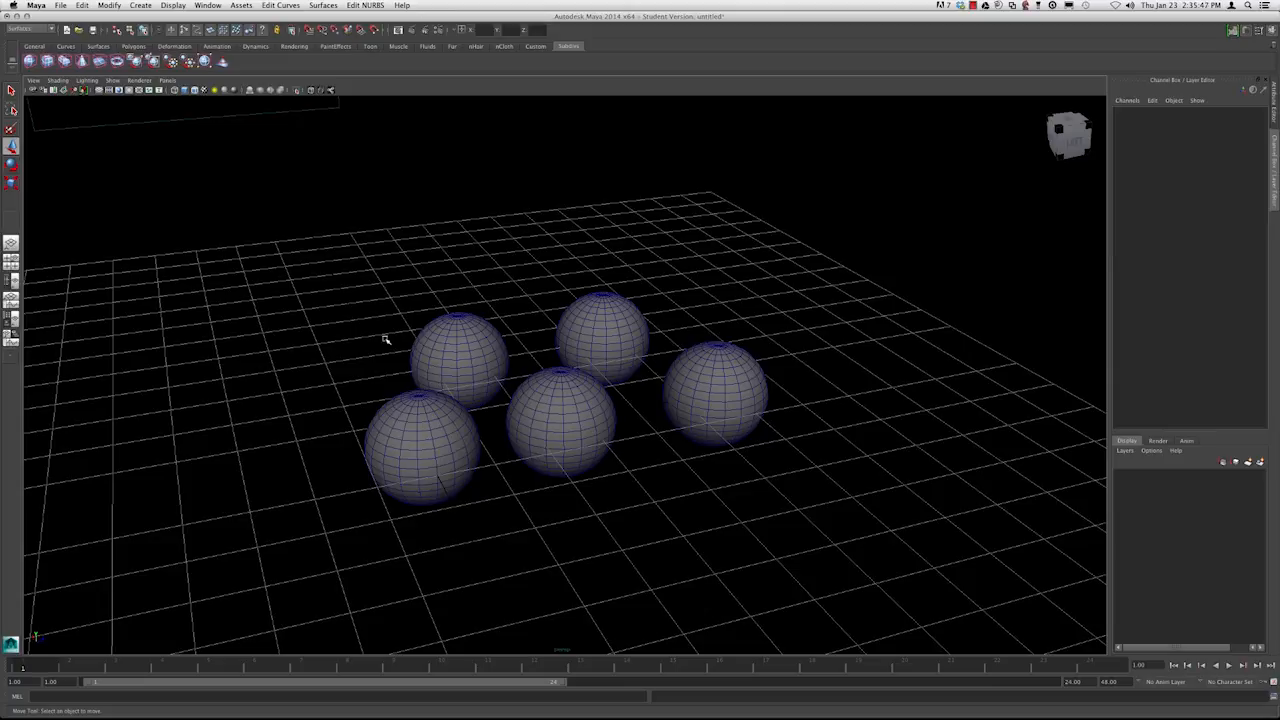
Open the Outliner and place its window beside the spheres
{"action": "left_click_drag", "start_coordinate": [384, 334], "coordinate": [371, 297], "text": "alt"}
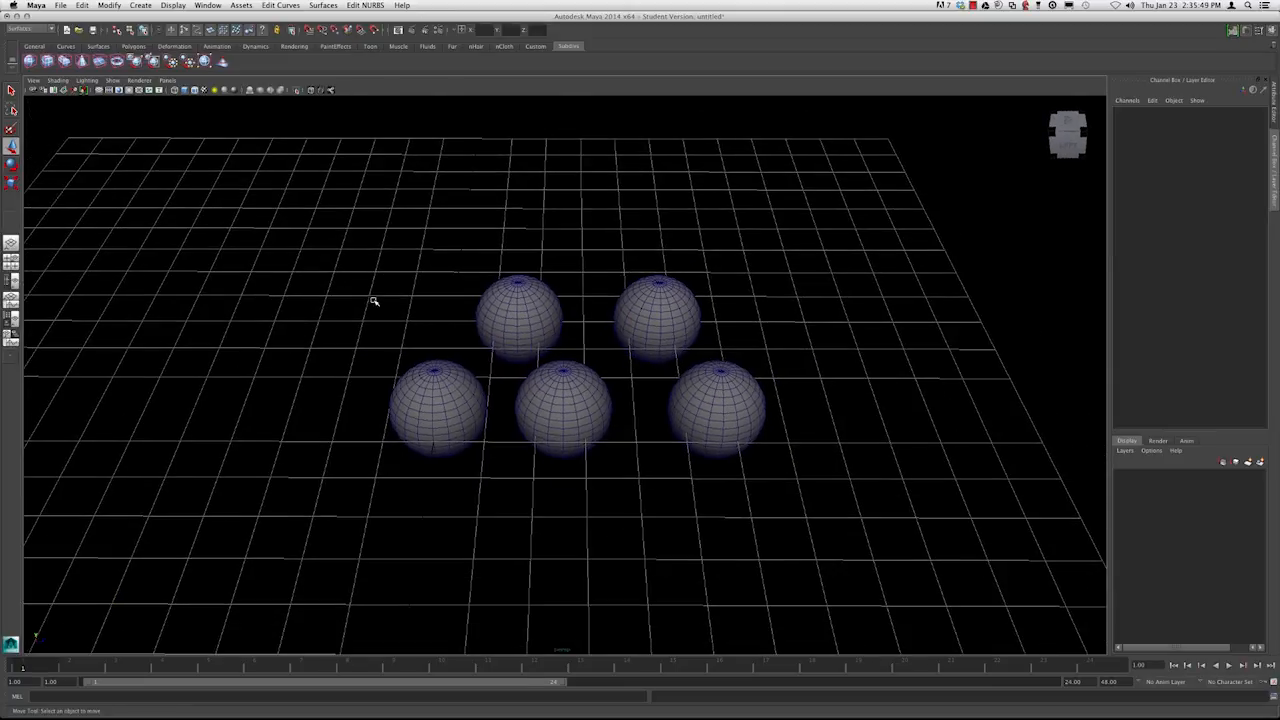
{"action": "middle_click_drag", "start_coordinate": [371, 297], "coordinate": [340, 308], "text": "alt"}
{"action": "left_click_drag", "start_coordinate": [340, 308], "coordinate": [344, 318], "text": "alt"}
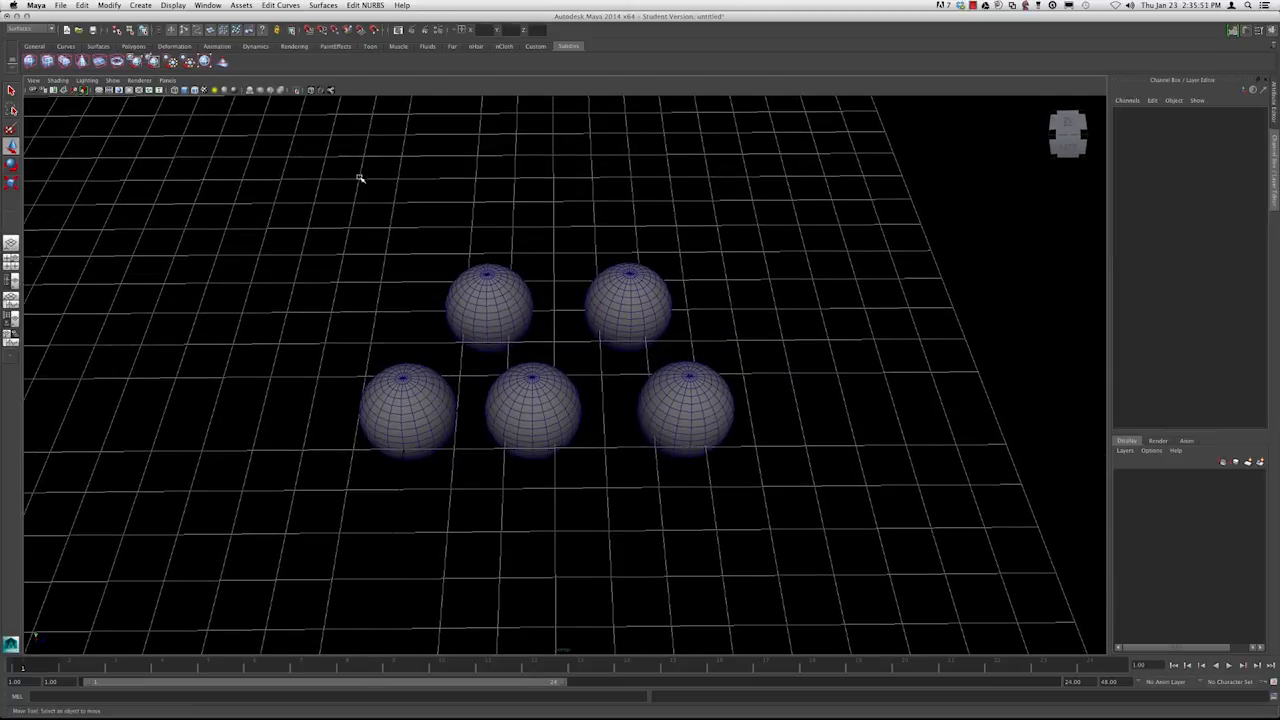
{"action": "left_click", "coordinate": [207, 5]}
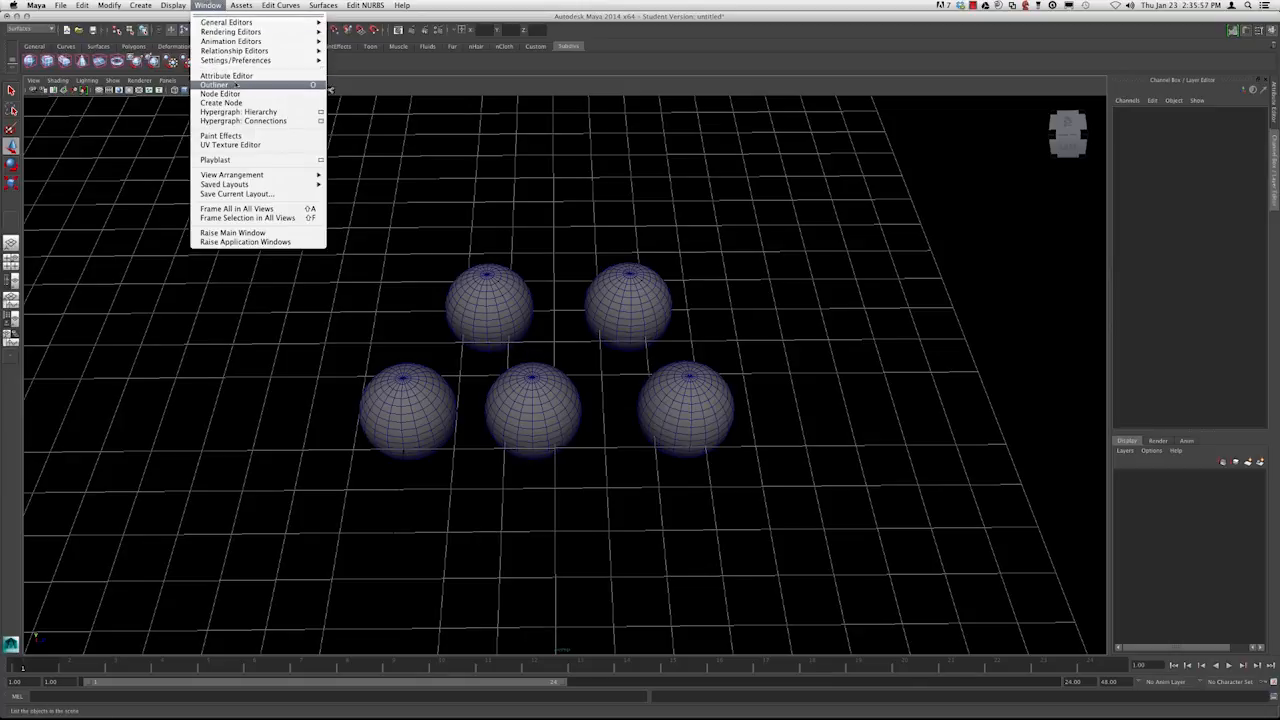
{"action": "left_click", "coordinate": [230, 85]}
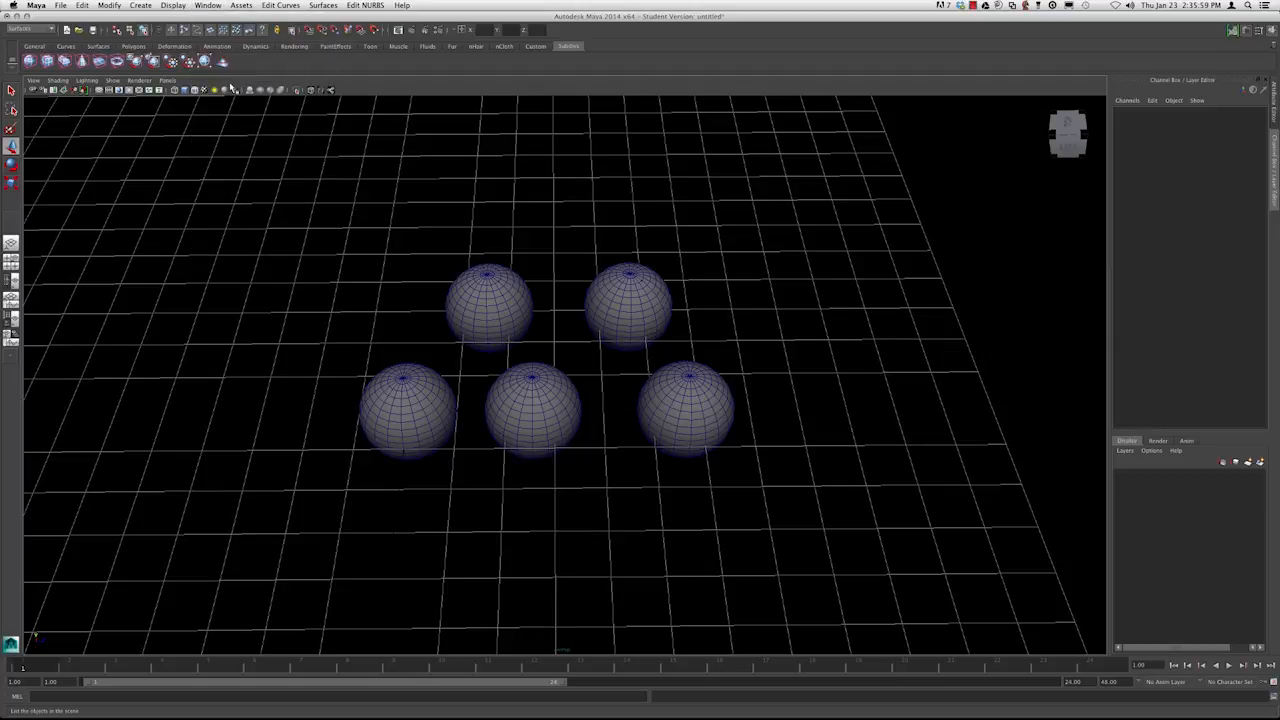
{"action": "left_click_drag", "start_coordinate": [1135, 89], "coordinate": [141, 104]}
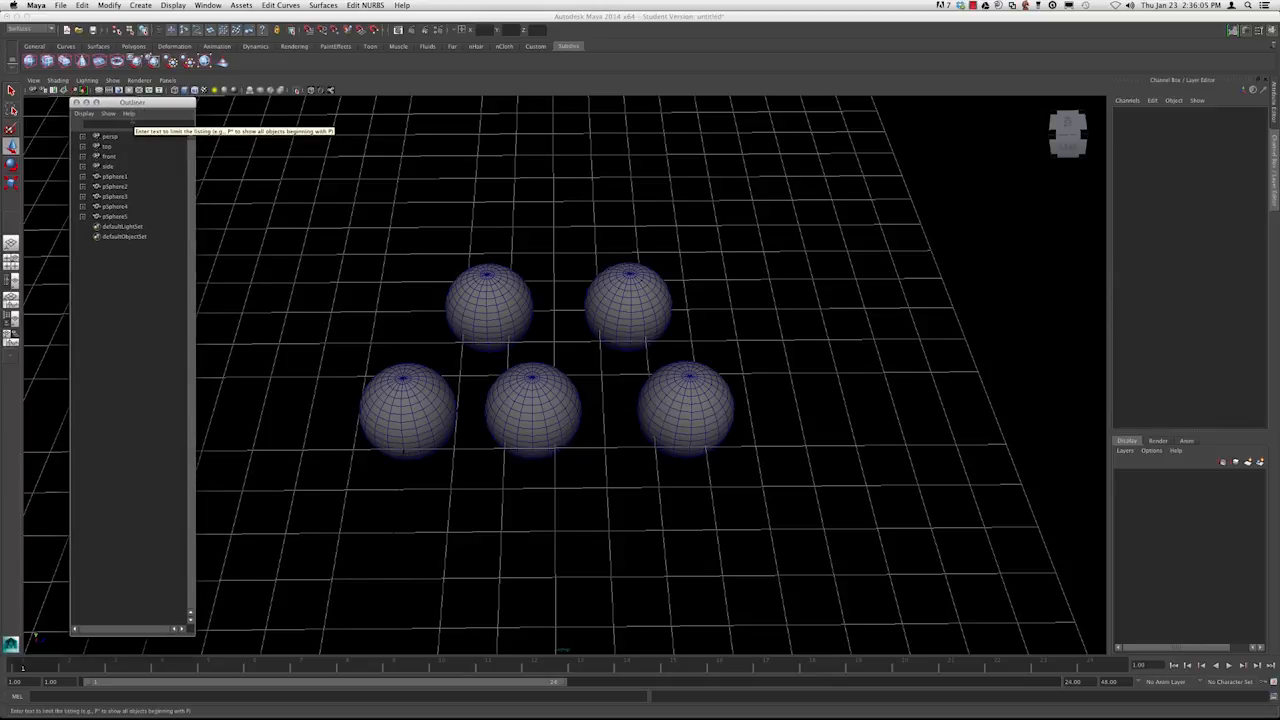
Select pSphere1 through pSphere5 one by one in the Outliner to match each name to its sphere
{"action": "left_click", "coordinate": [127, 177]}
{"action": "left_click", "coordinate": [127, 187]}
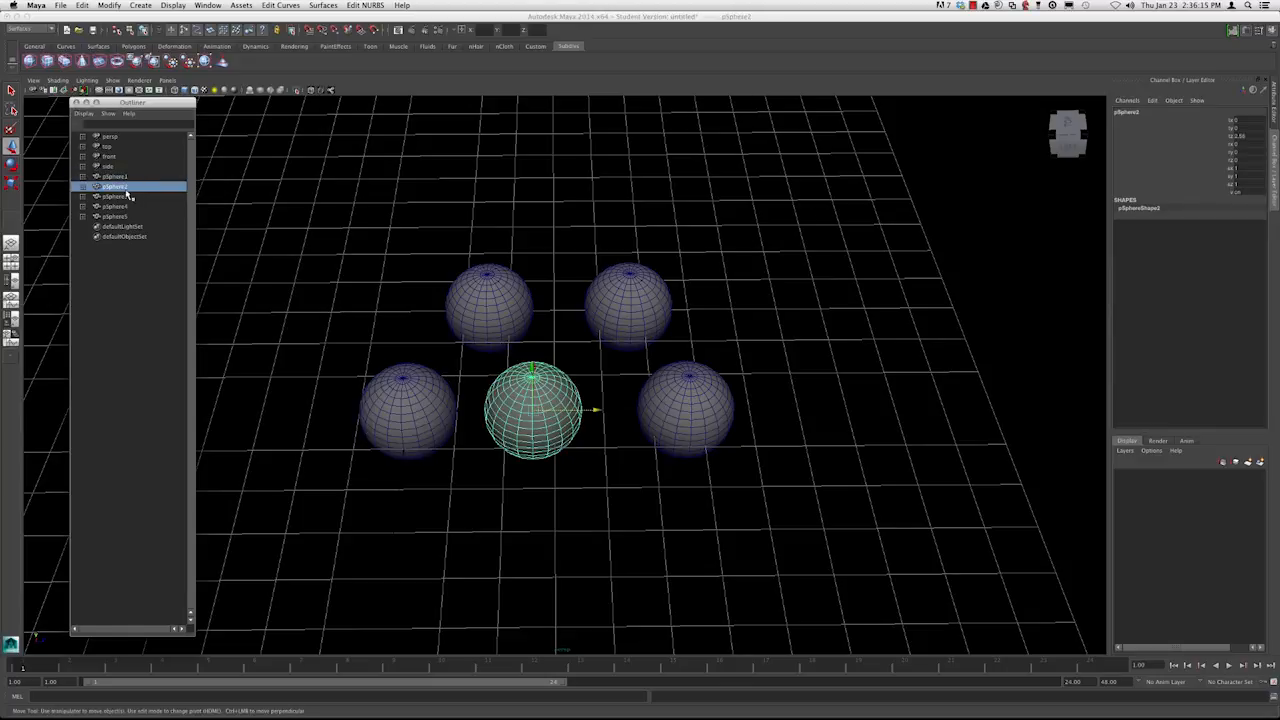
{"action": "left_click", "coordinate": [128, 198]}
{"action": "left_click", "coordinate": [126, 207]}
{"action": "left_click", "coordinate": [124, 216]}
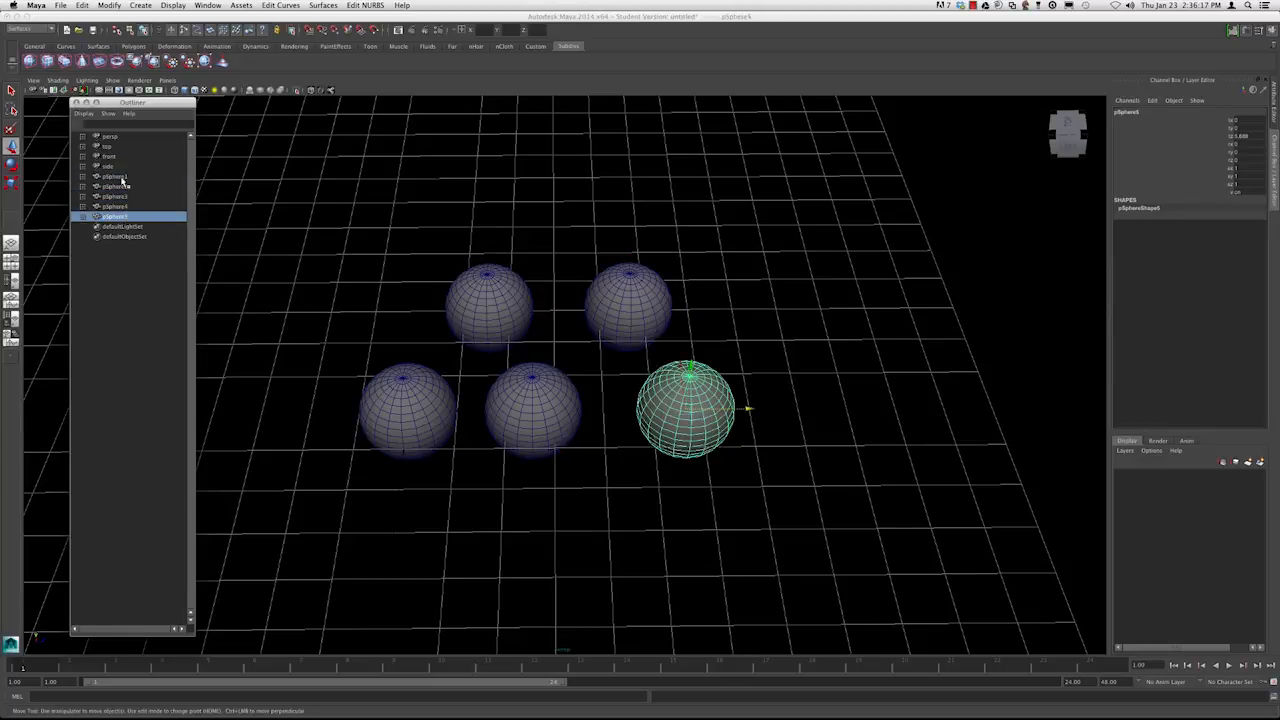
{"action": "left_click", "coordinate": [122, 177]}
{"action": "left_click", "coordinate": [121, 187]}
{"action": "left_click", "coordinate": [120, 197]}
{"action": "left_click", "coordinate": [120, 207]}
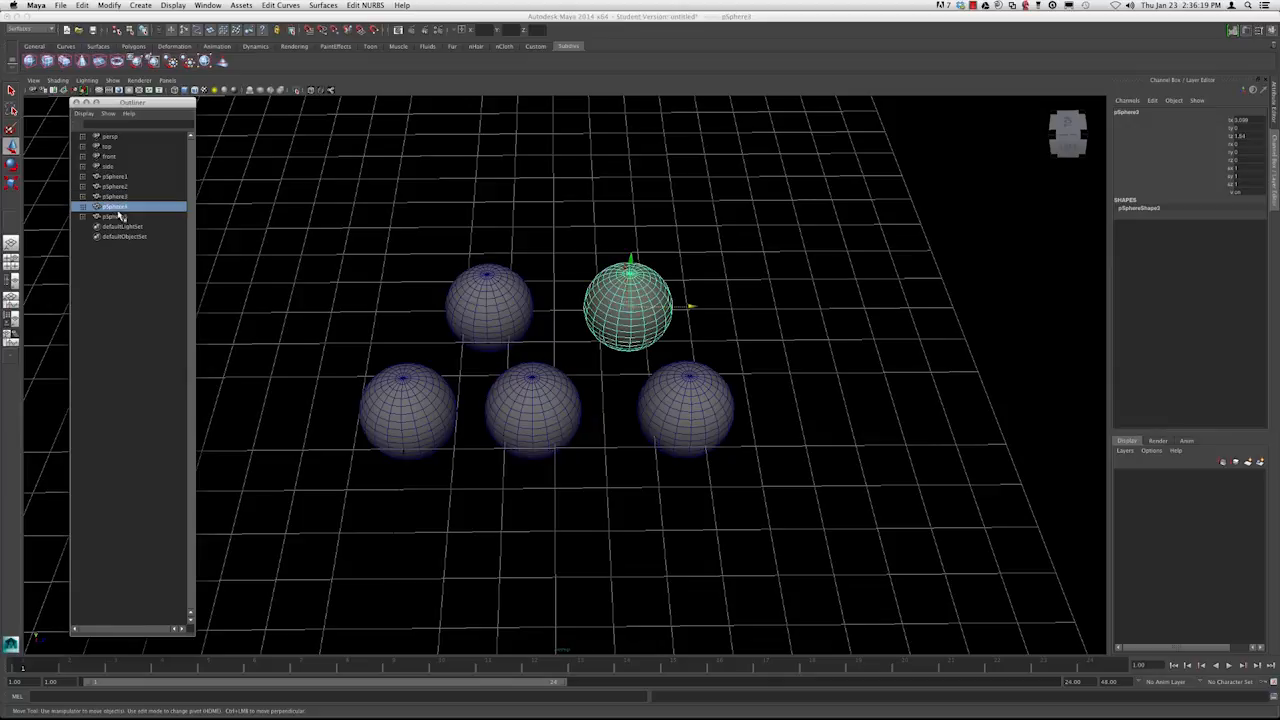
Select pSphere5, pSphere1, pSphere2 and pSphere3 in the Outliner to compare names with spheres, ending on pSphere1
{"action": "left_click", "coordinate": [119, 217]}
{"action": "left_click", "coordinate": [123, 177]}
{"action": "left_click", "coordinate": [121, 187]}
{"action": "left_click", "coordinate": [117, 197]}
{"action": "left_click", "coordinate": [117, 188]}
{"action": "left_click", "coordinate": [117, 178]}
Expand pSphere1 in the Outliner and select its shape node, pSphereShape1
{"action": "left_click", "coordinate": [84, 177]}
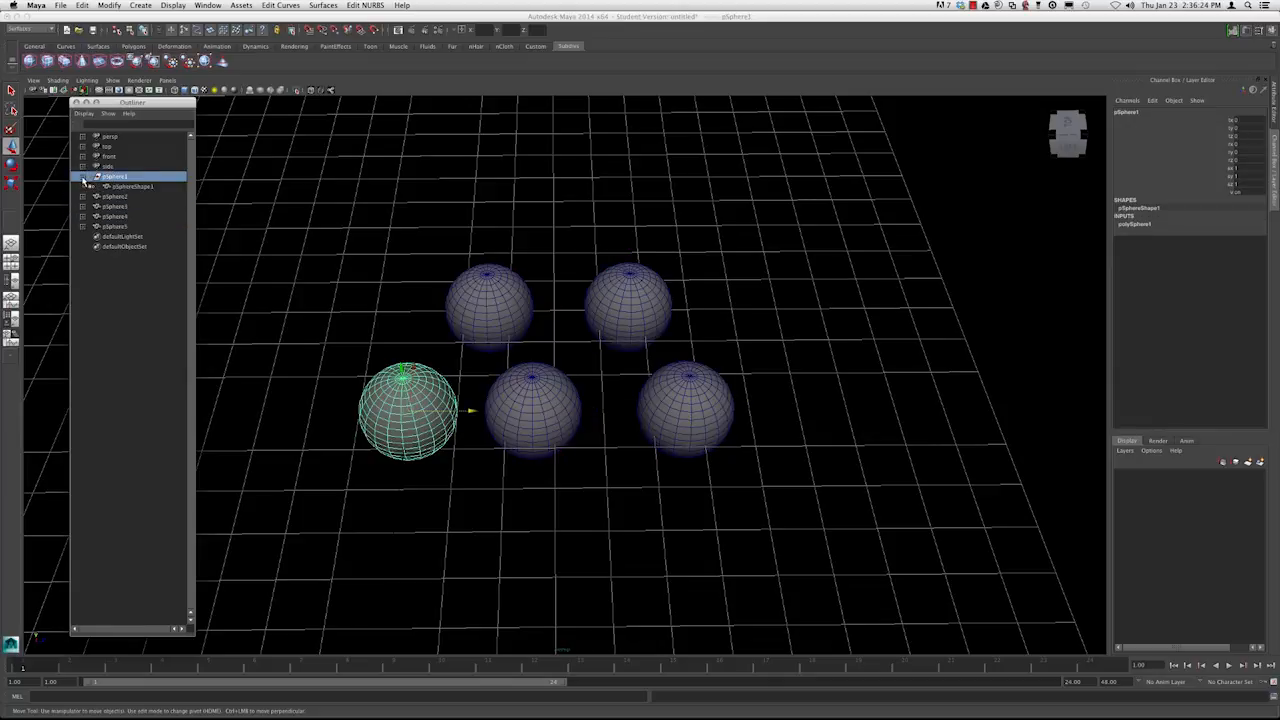
{"action": "left_click", "coordinate": [152, 186]}
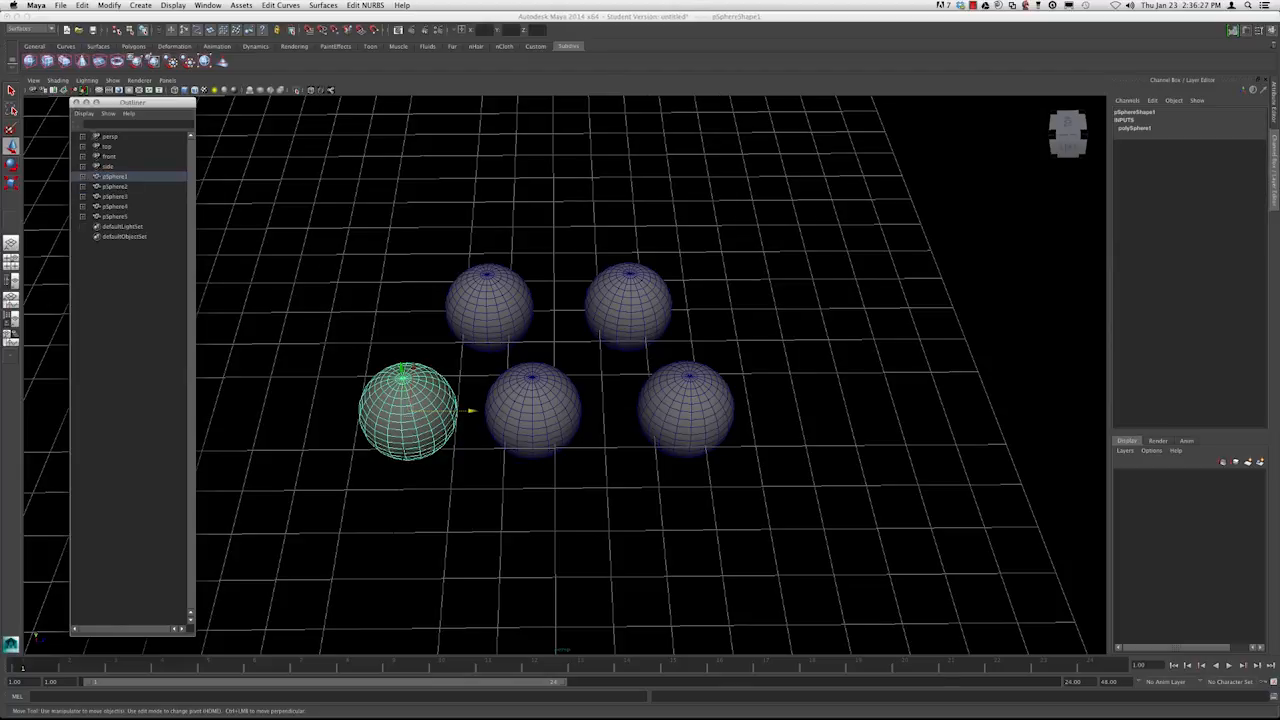
Turn off the display of shape nodes in the Outliner and turn it back on
{"action": "left_click", "coordinate": [86, 114]}
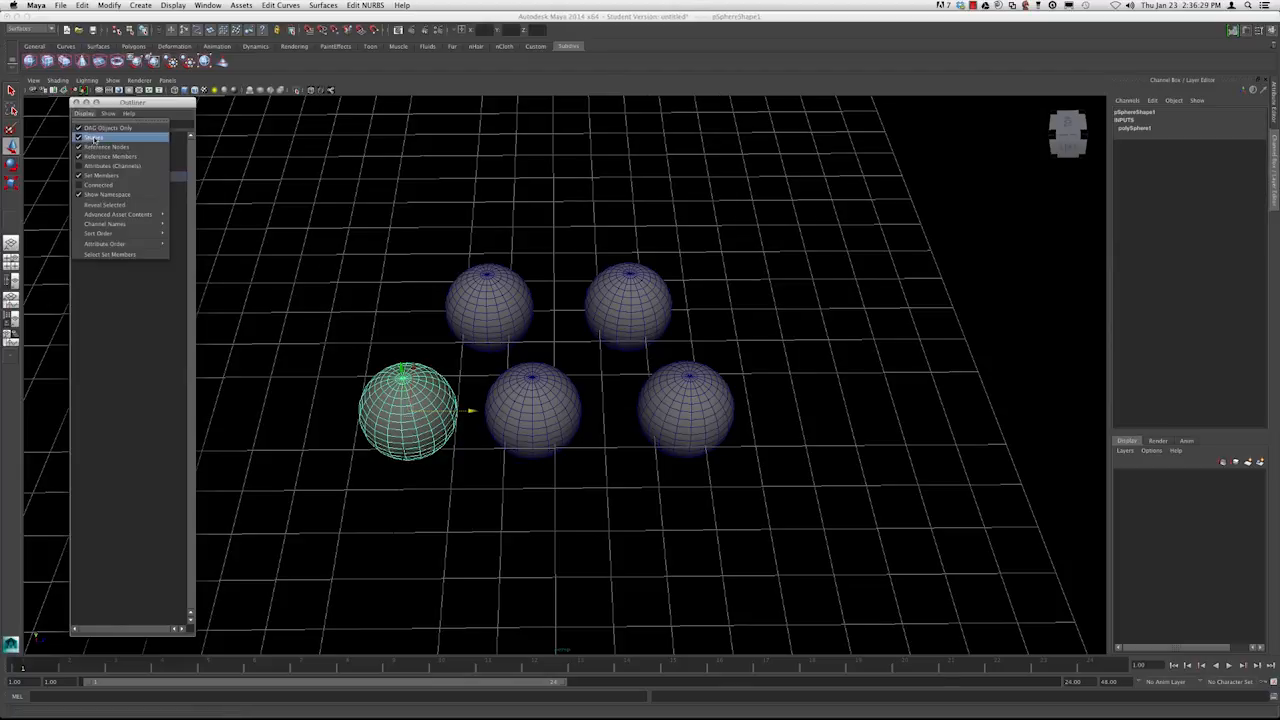
{"action": "left_click", "coordinate": [101, 139]}
{"action": "left_click", "coordinate": [86, 115]}
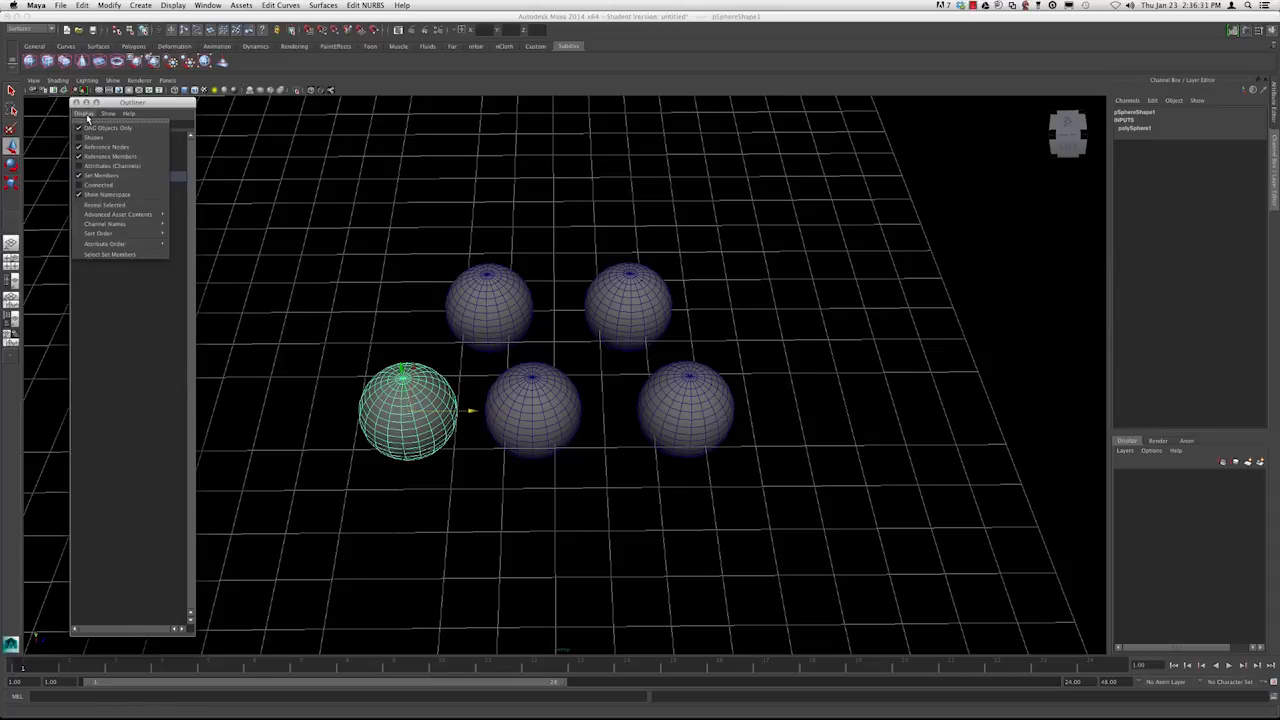
{"action": "left_click", "coordinate": [93, 139]}
Select pSphere1 through pSphere4 individually in the Outliner to see which sphere each name refers to
{"action": "left_click", "coordinate": [117, 188]}
{"action": "left_click", "coordinate": [117, 177]}
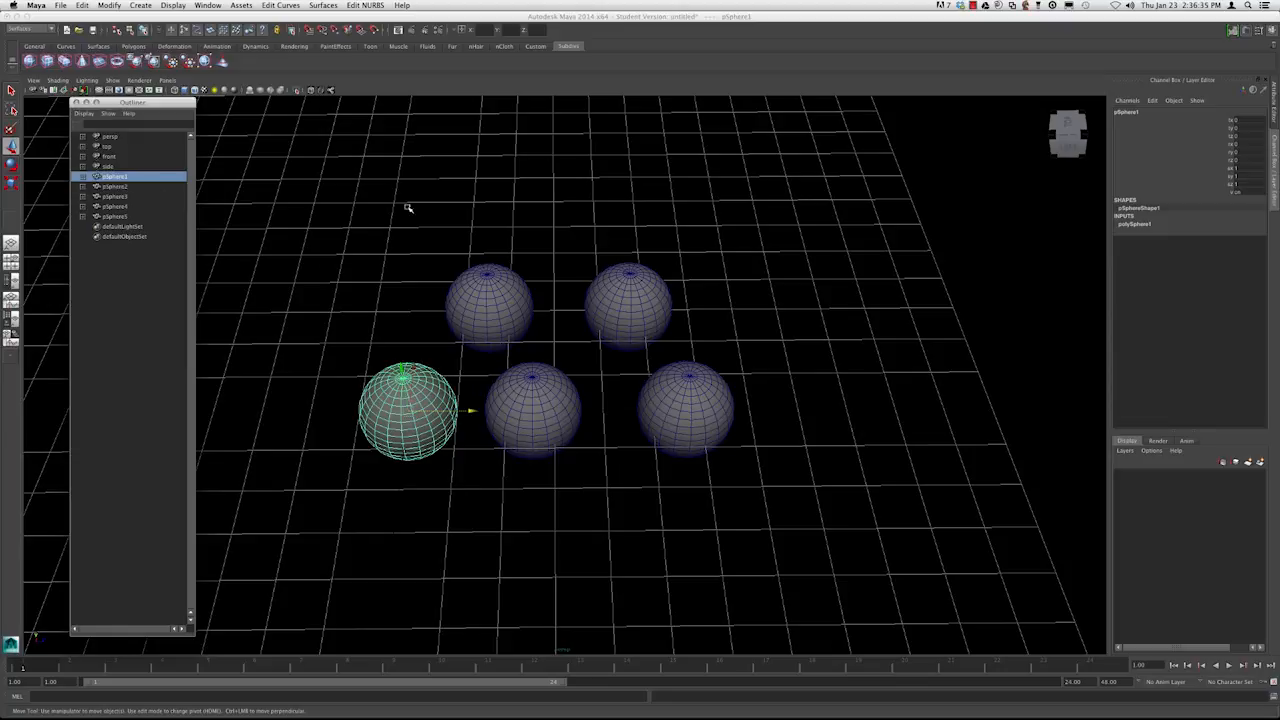
{"action": "left_click", "coordinate": [140, 187]}
{"action": "left_click", "coordinate": [138, 196]}
{"action": "left_click", "coordinate": [140, 206]}
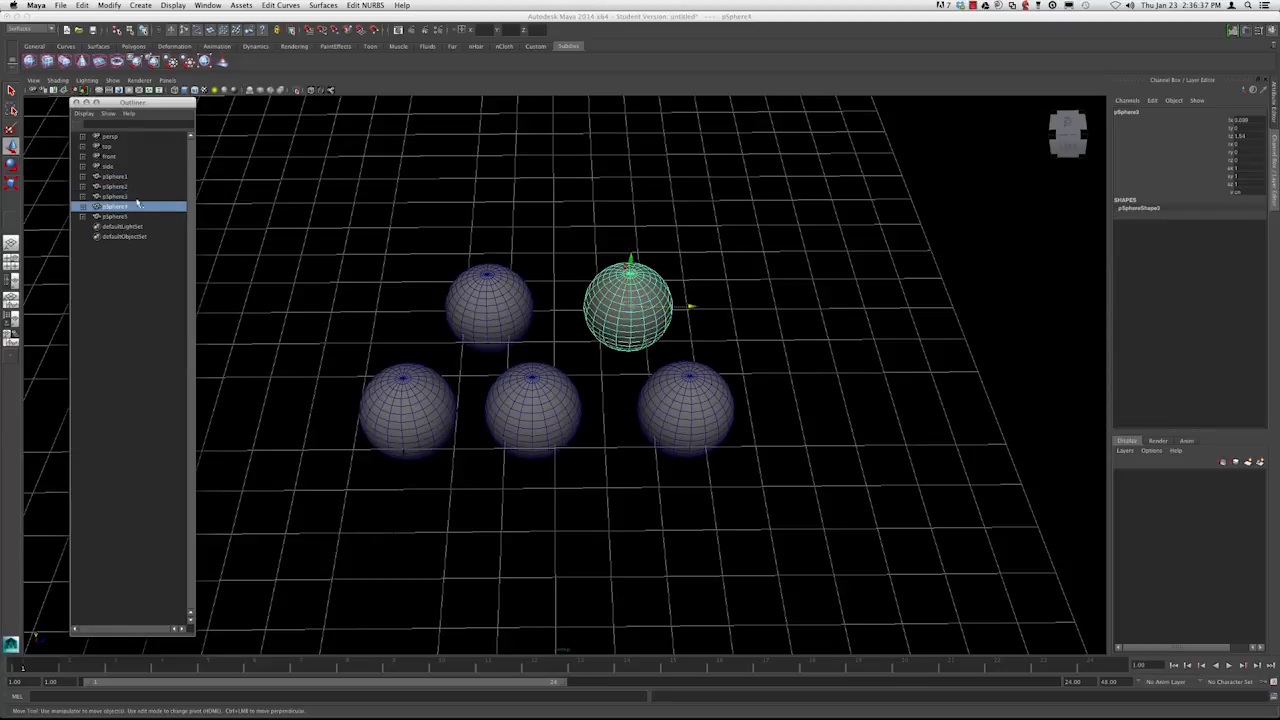
Select pSphere2 through pSphere4 as a range in the Outliner, hide them, and show them again
{"action": "left_click", "coordinate": [144, 190]}
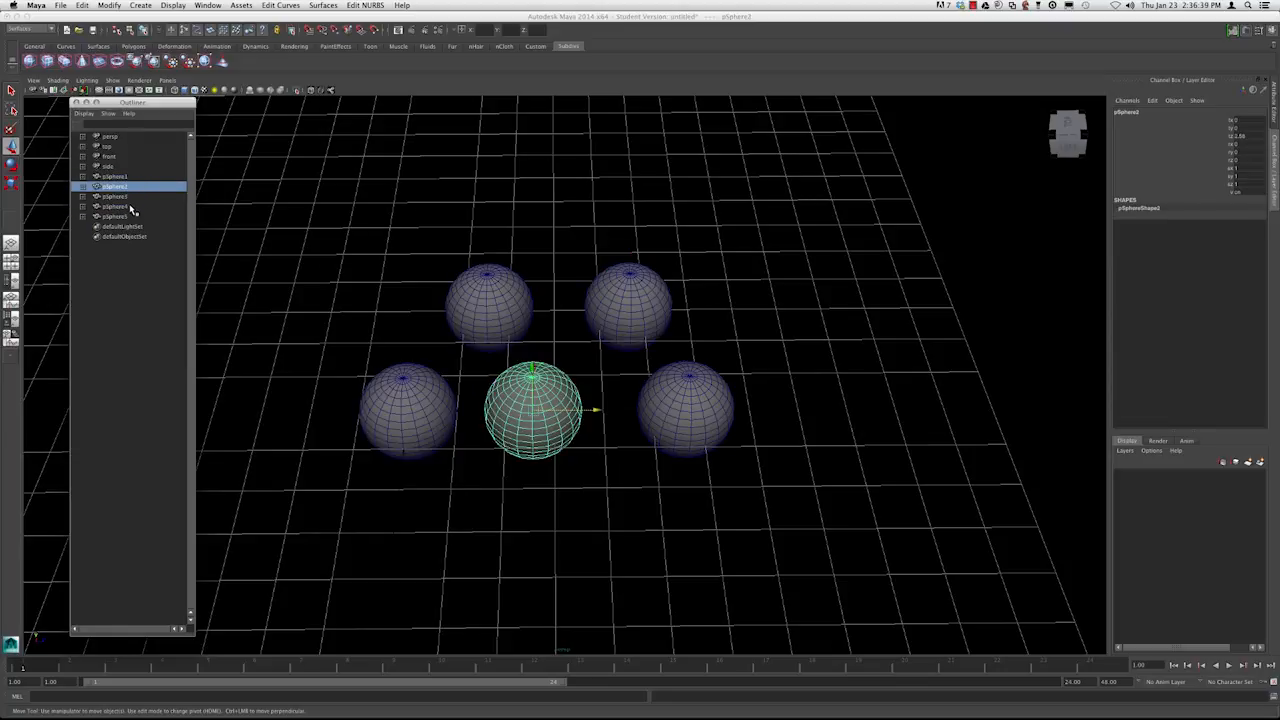
{"action": "left_click", "coordinate": [133, 207], "text": "shift"}
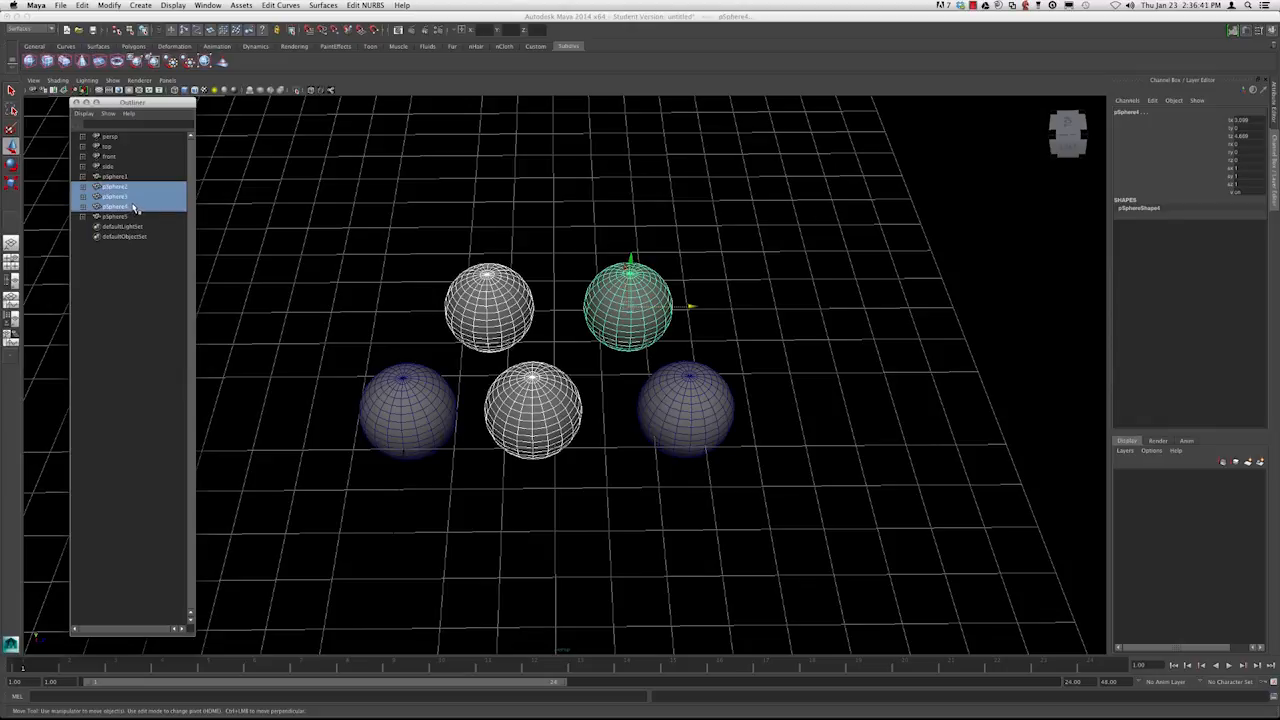
{"action": "key", "text": "ctrl+h"}
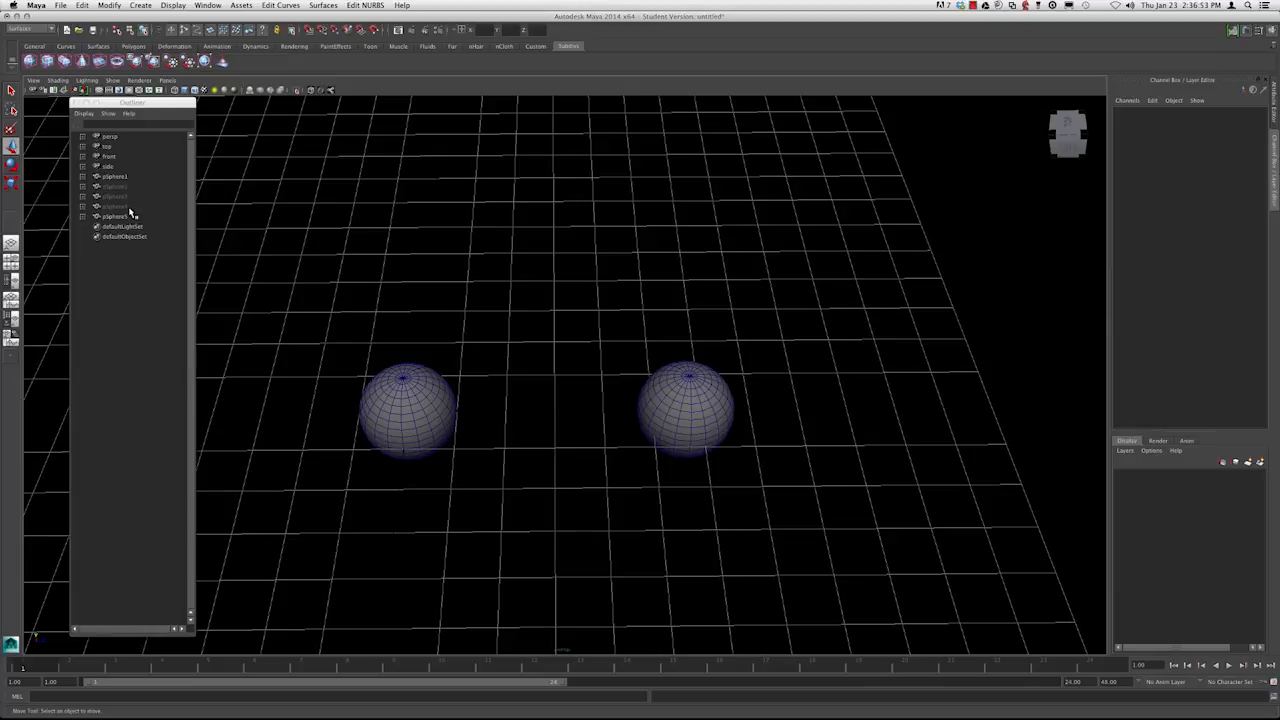
{"action": "key", "text": "ctrl+shift+h"}
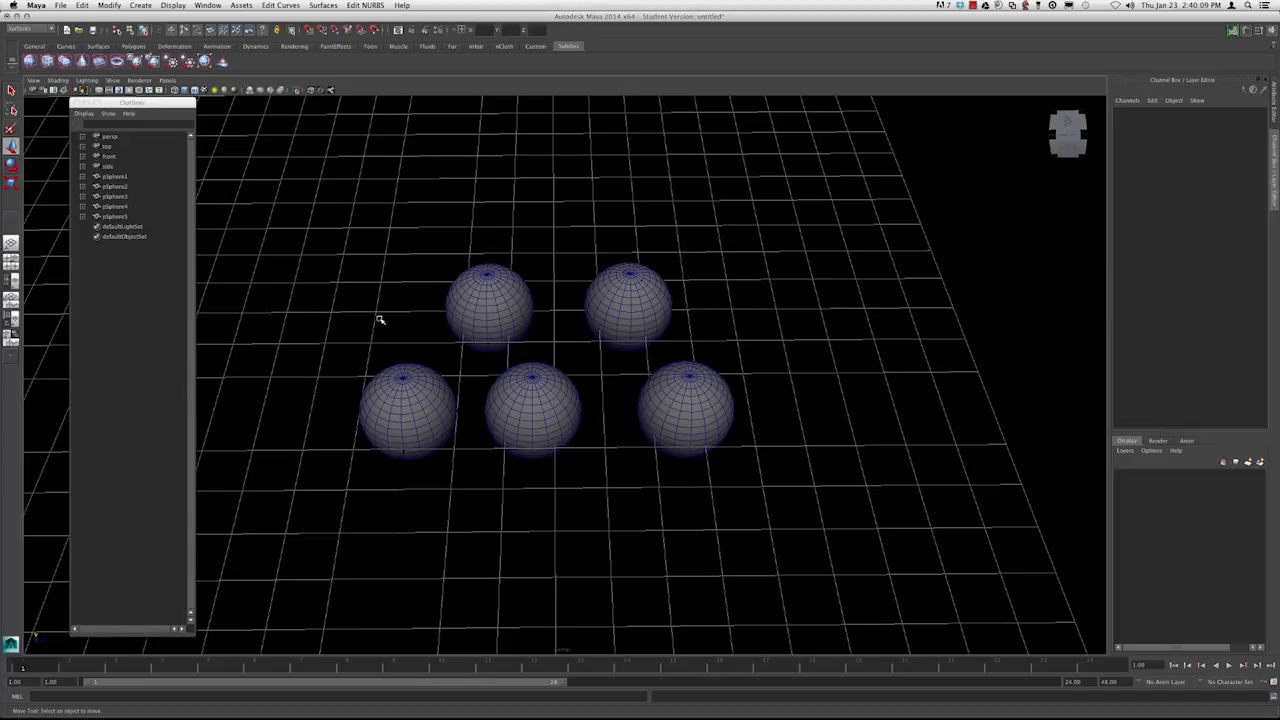
Compare selecting the two leftmost spheres in the viewport with selecting pSphere1 and pSphere2 in the Outliner, and clear the selection
{"action": "left_click", "coordinate": [483, 304]}
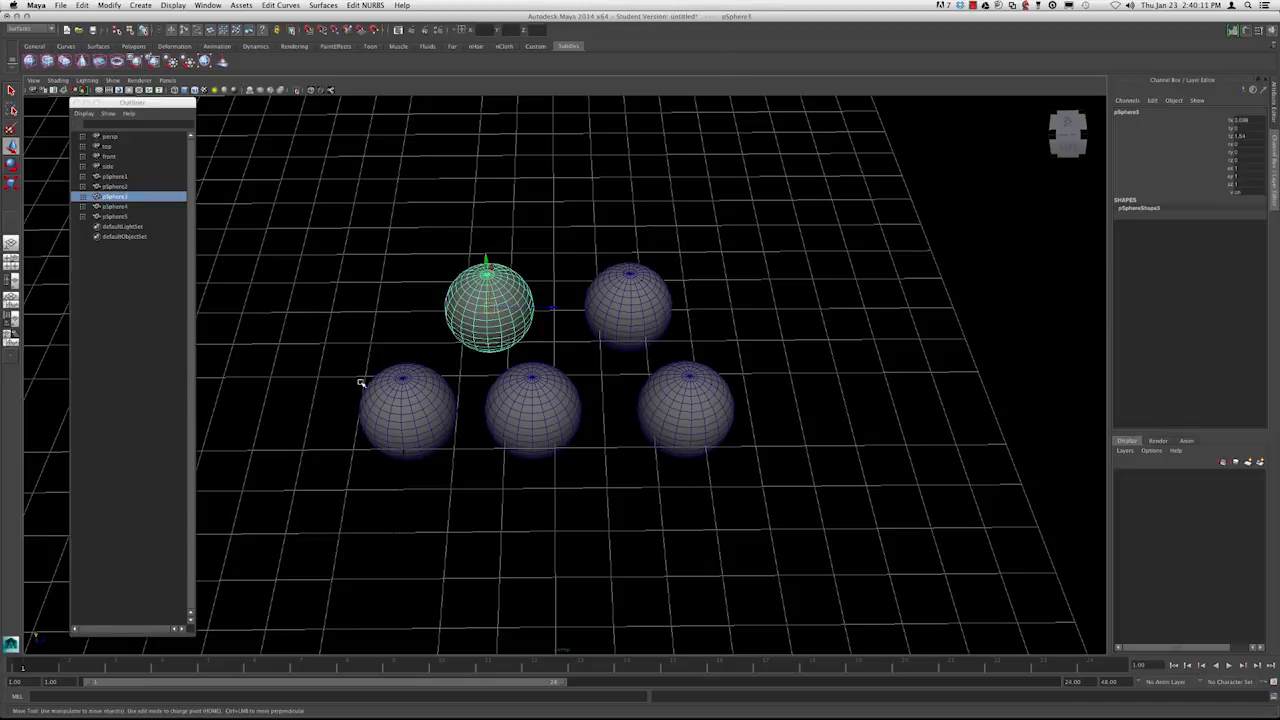
{"action": "left_click", "coordinate": [421, 393]}
{"action": "left_click", "coordinate": [471, 313]}
{"action": "left_click", "coordinate": [419, 394]}
{"action": "left_click", "coordinate": [475, 297]}
{"action": "left_click", "coordinate": [117, 178]}
{"action": "left_click", "coordinate": [115, 187]}
{"action": "left_click", "coordinate": [120, 177]}
{"action": "left_click", "coordinate": [118, 187], "text": "shift"}
{"action": "left_click", "coordinate": [273, 202]}
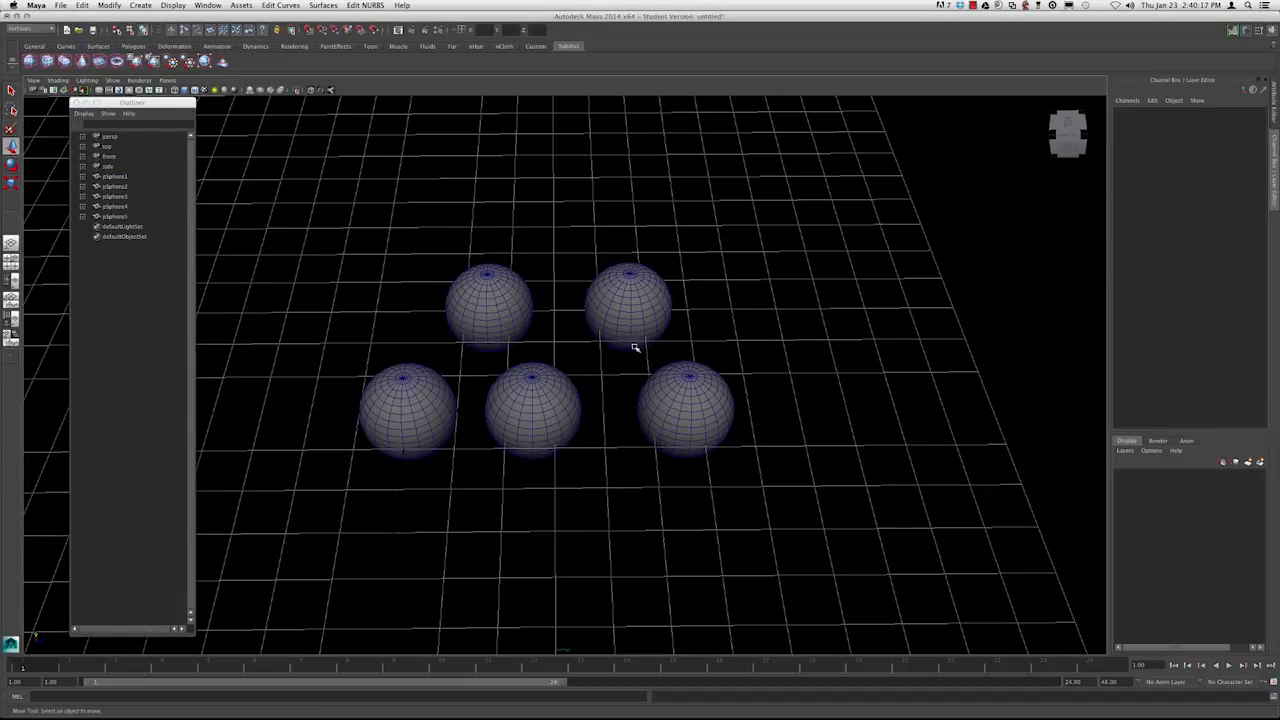
Group pSphere1, pSphere2 and pSphere3 together and expand the new group in the Outliner
{"action": "left_click", "coordinate": [475, 306]}
{"action": "left_click_drag", "start_coordinate": [321, 253], "coordinate": [552, 473]}
{"action": "left_click_drag", "start_coordinate": [314, 251], "coordinate": [556, 462]}
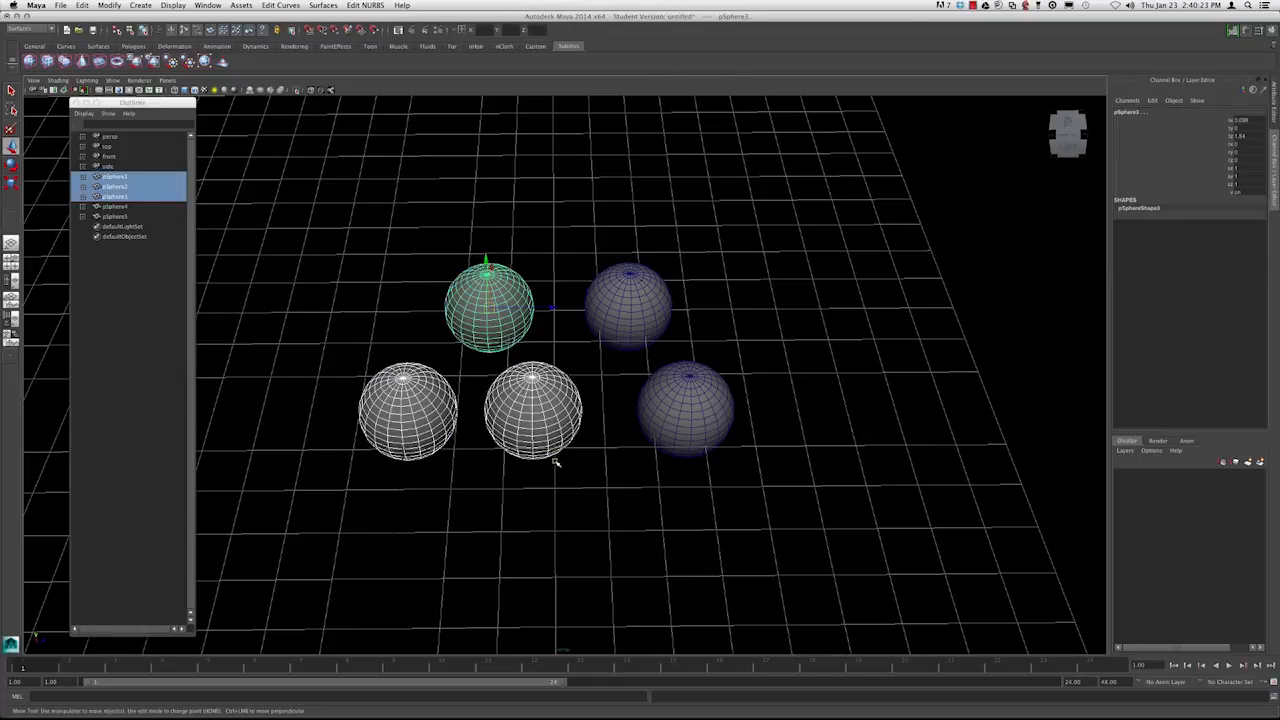
{"action": "key", "text": "ctrl+g"}
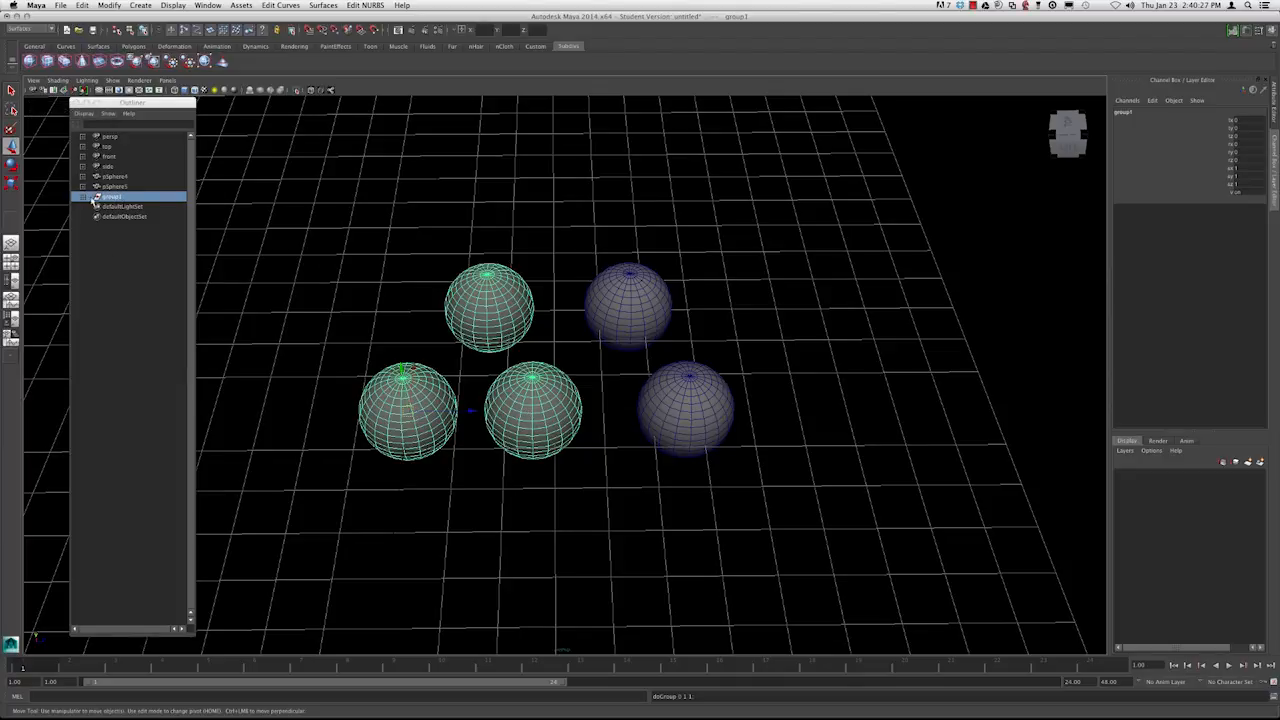
{"action": "left_click", "coordinate": [84, 197]}
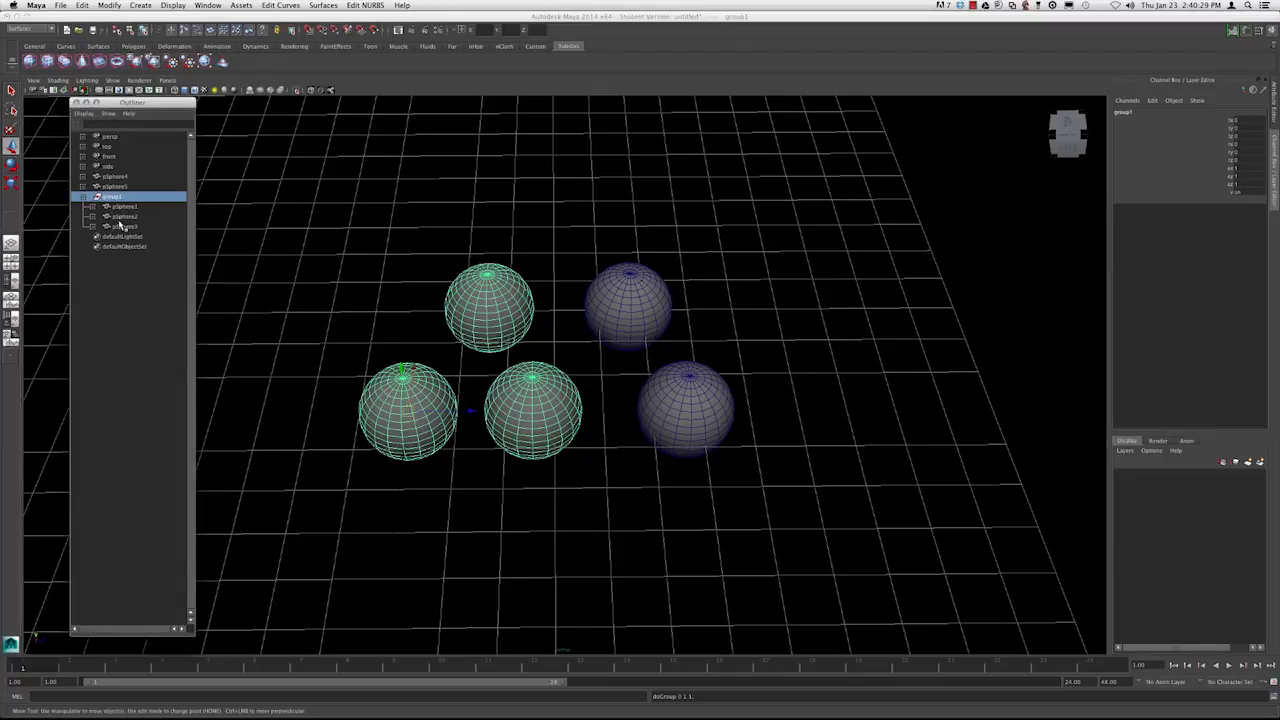
Select pSphere1, pSphere2 and pSphere3 individually inside the group in the Outliner, and clear the selection
{"action": "left_click", "coordinate": [124, 206]}
{"action": "left_click", "coordinate": [125, 216]}
{"action": "left_click", "coordinate": [126, 226]}
{"action": "left_click", "coordinate": [124, 206]}
{"action": "left_click", "coordinate": [124, 217]}
{"action": "left_click", "coordinate": [126, 226]}
{"action": "left_click", "coordinate": [124, 206]}
{"action": "left_click", "coordinate": [125, 216]}
{"action": "left_click", "coordinate": [126, 226]}
{"action": "left_click", "coordinate": [124, 206]}
{"action": "left_click", "coordinate": [126, 226]}
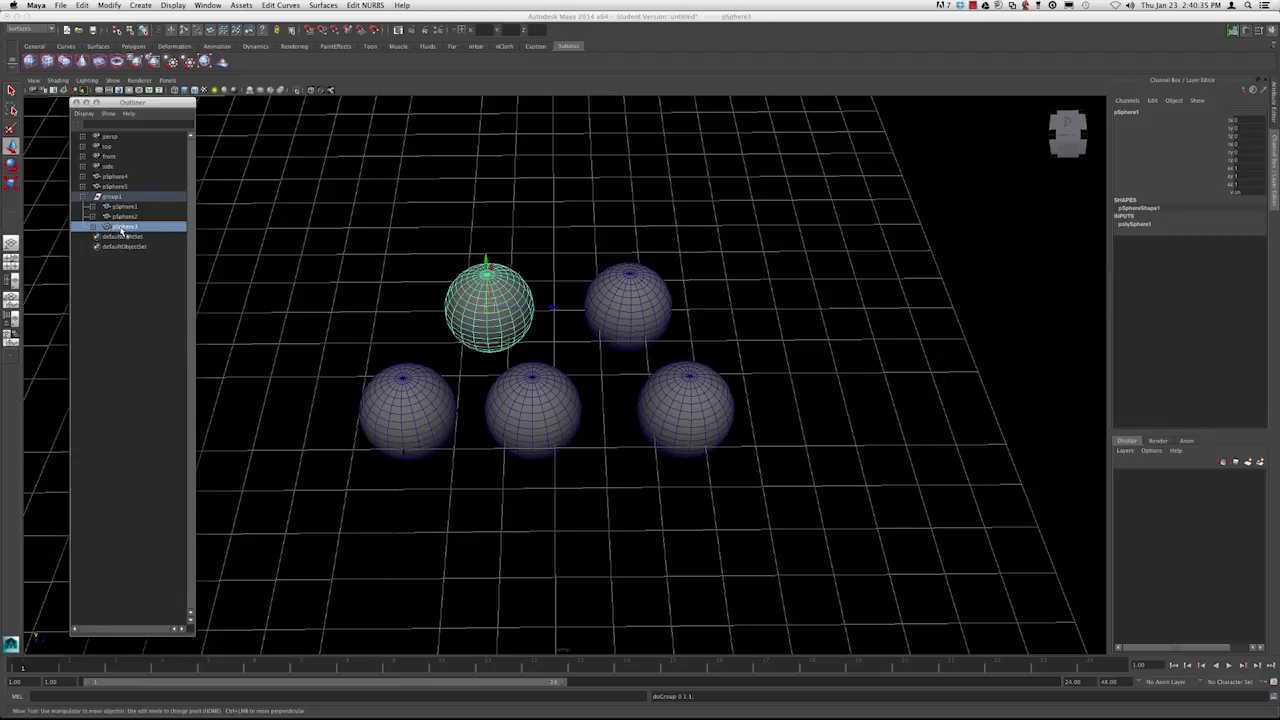
{"action": "left_click", "coordinate": [230, 213]}
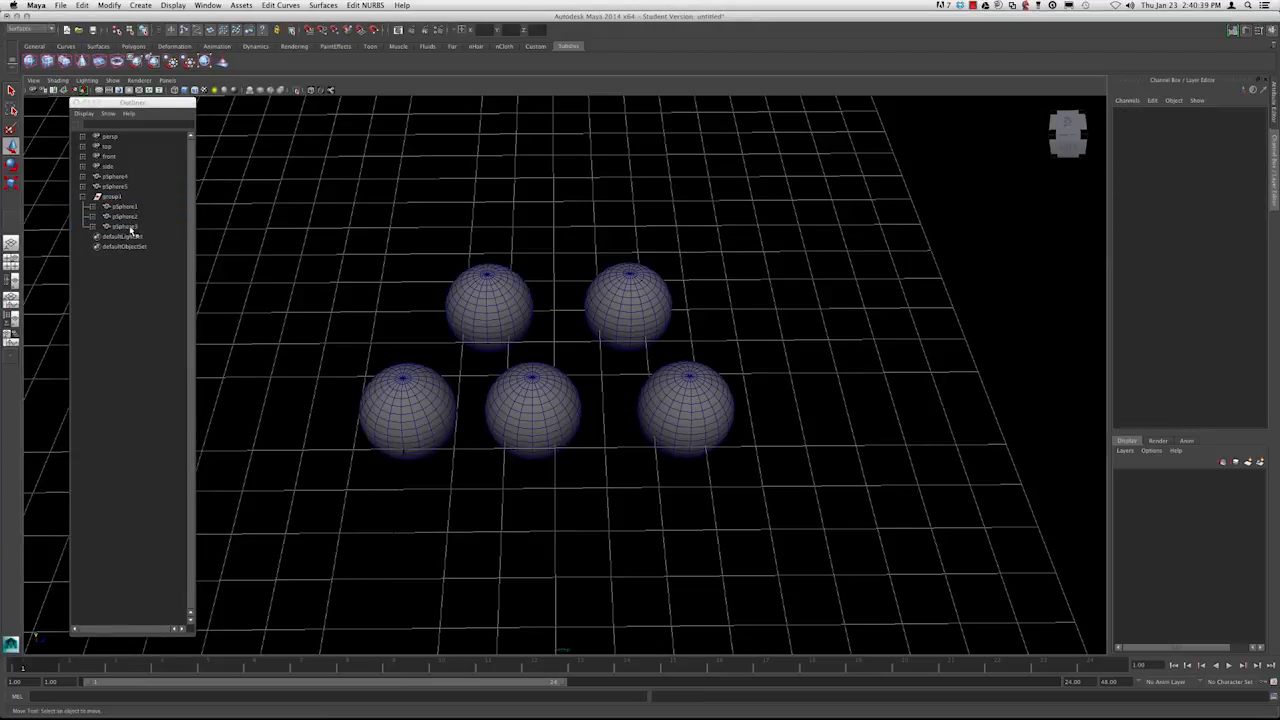
Select pSphere3 in the Outliner, move the selection up to its parent group, and clear the selection
{"action": "left_click", "coordinate": [130, 228]}
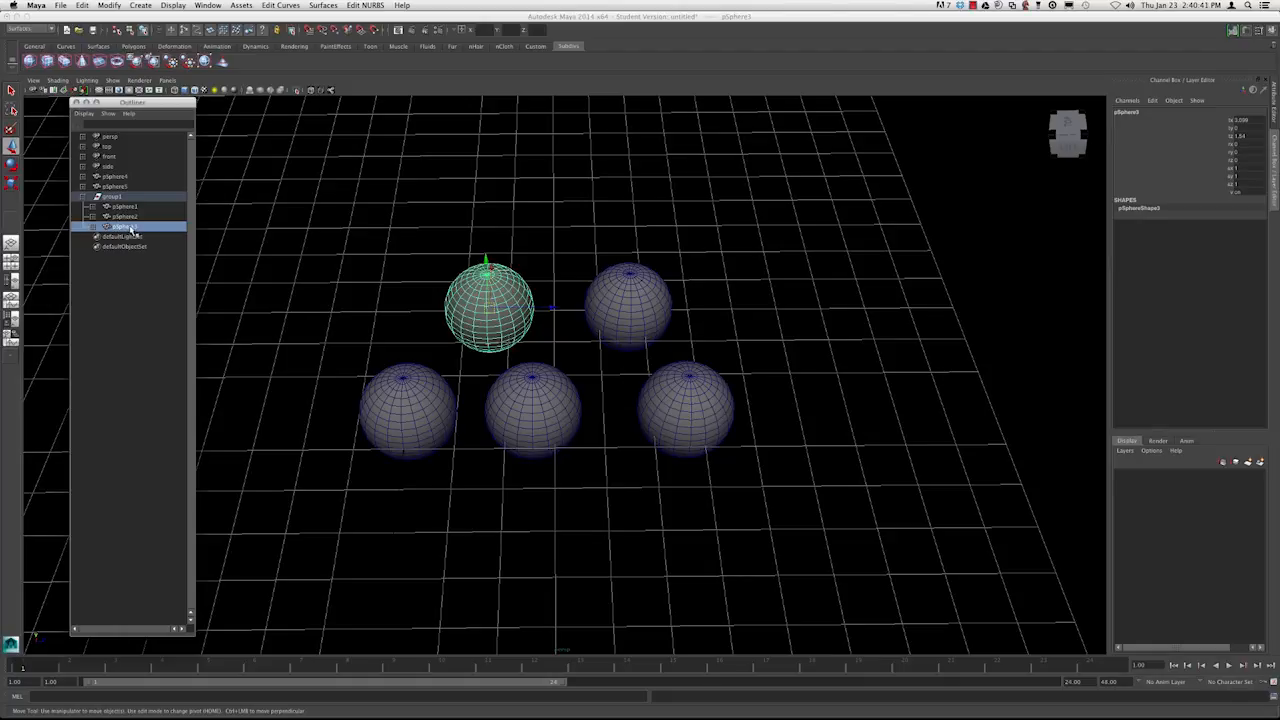
{"action": "key", "text": "Up"}
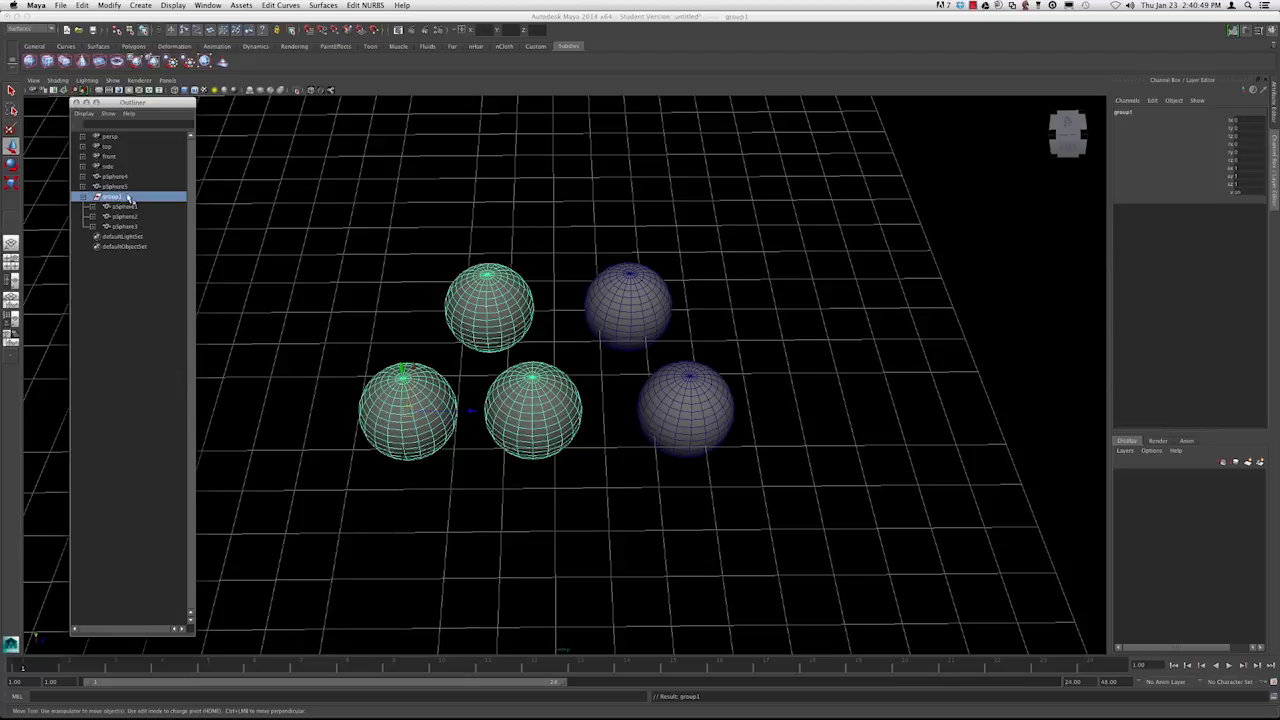
{"action": "left_click", "coordinate": [165, 214]}
Rename the group of three spheres as SPHEREGROUP in the Outliner and clear the selection
{"action": "left_click", "coordinate": [125, 208]}
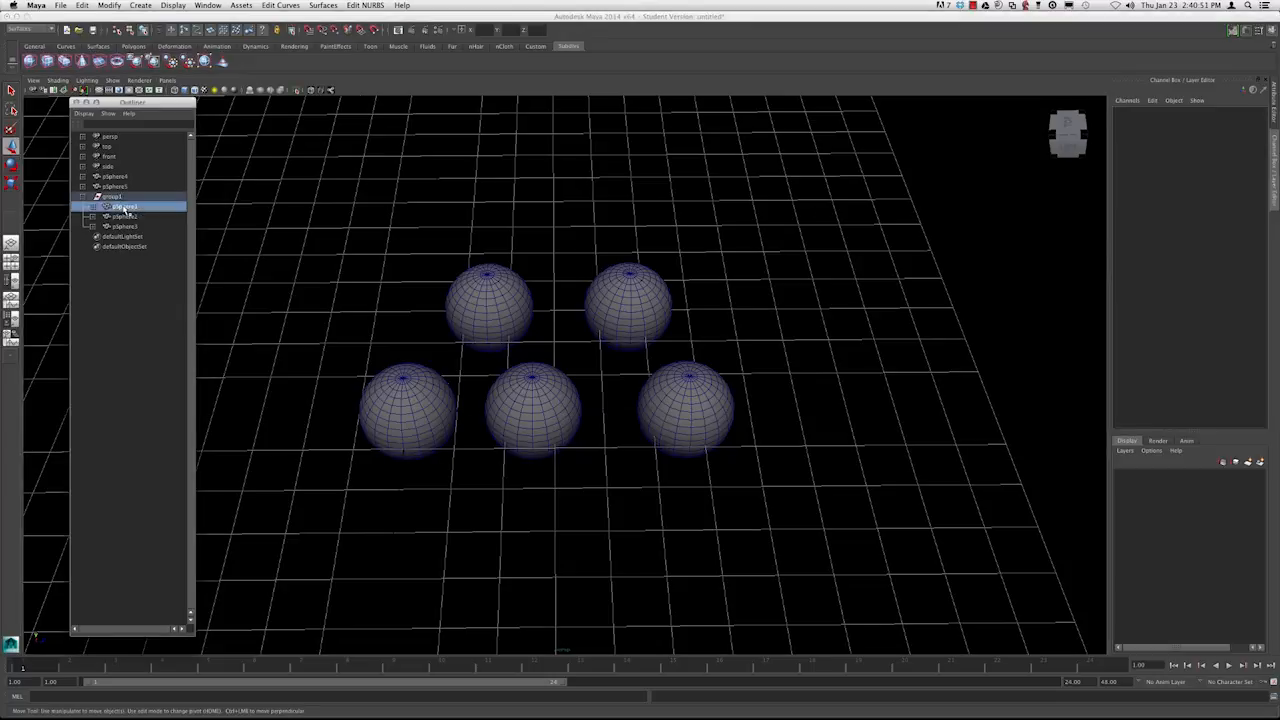
{"action": "left_click", "coordinate": [117, 197]}
{"action": "double_click", "coordinate": [113, 197]}
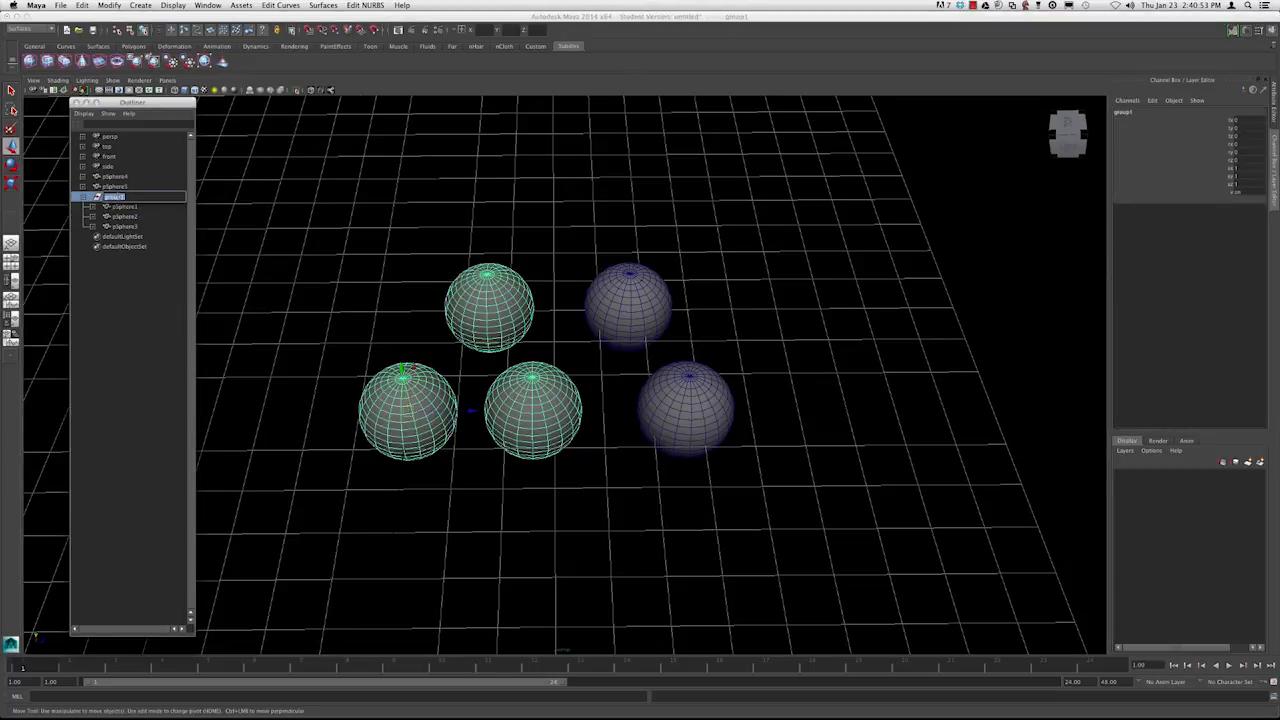
{"action": "type", "text": "sp"}
{"action": "key", "text": "Return"}
{"action": "left_click", "coordinate": [306, 197]}
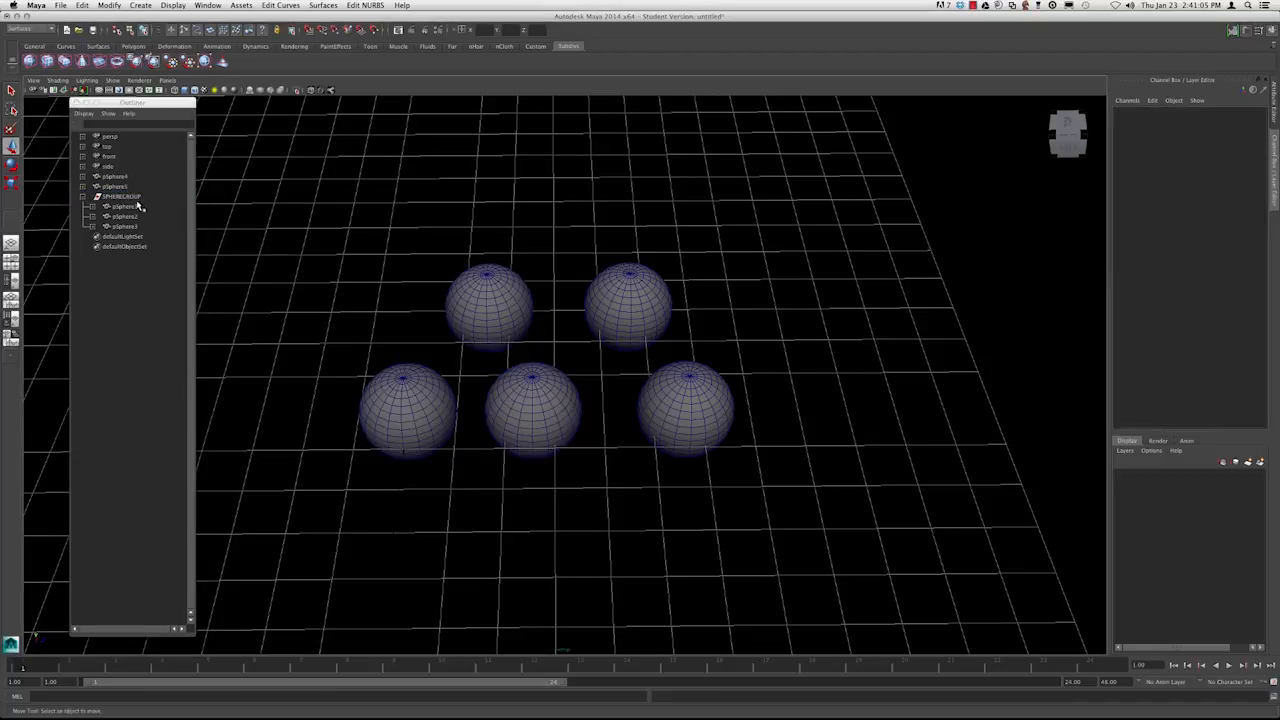
Select SPHEREGROUP in the Outliner, clear the selection, and select the group again
{"action": "left_click", "coordinate": [140, 200]}
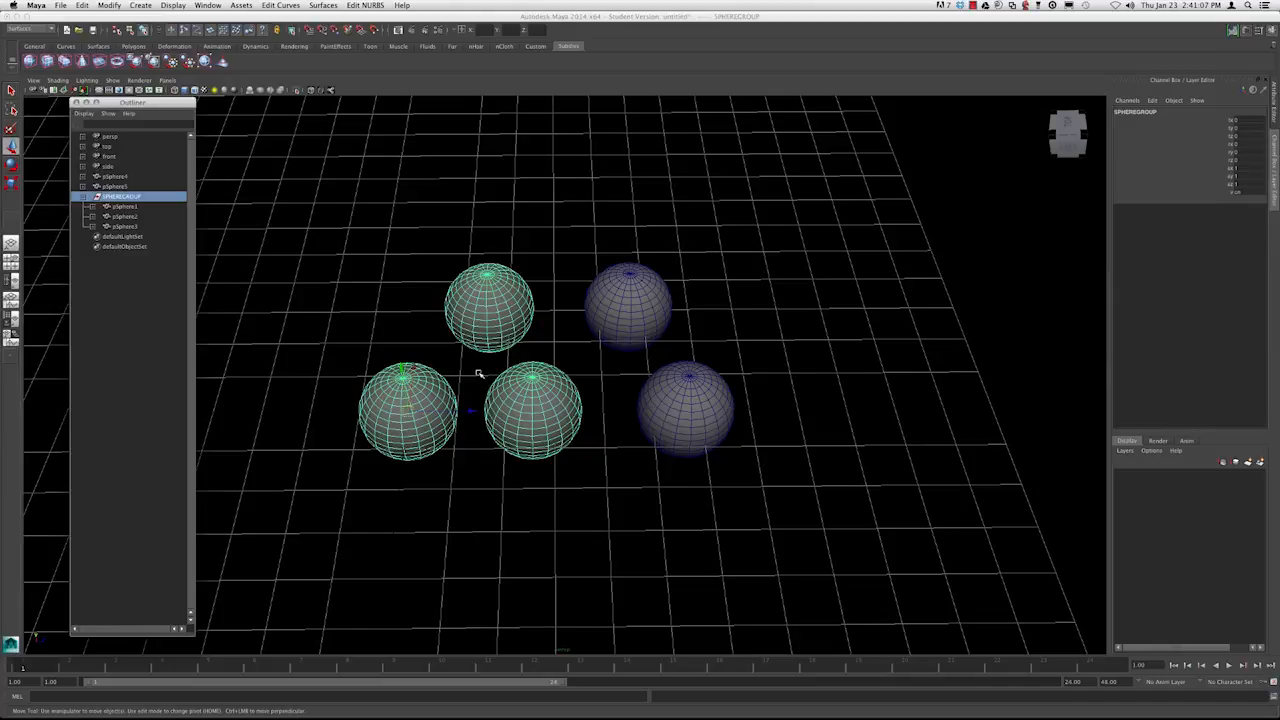
{"action": "left_click", "coordinate": [371, 257]}
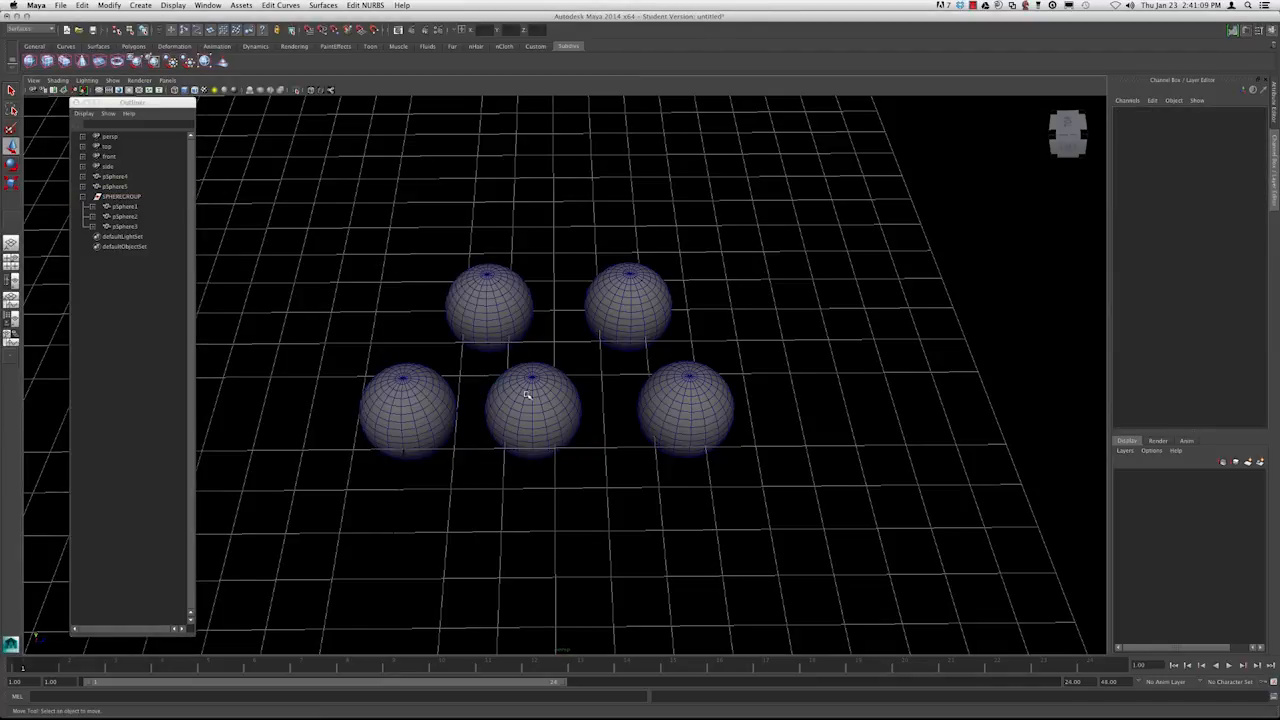
{"action": "left_click", "coordinate": [122, 197]}
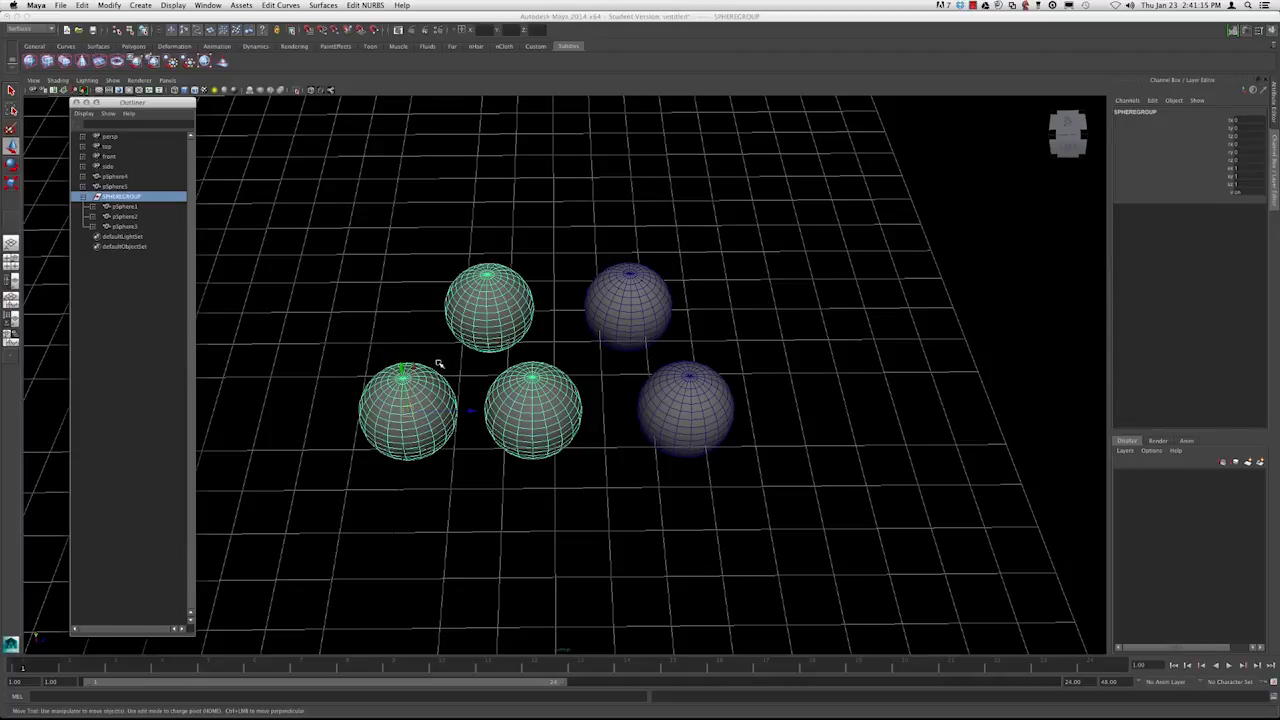
Select SPHEREGROUP's three spheres individually in the viewport and clear the selection
{"action": "left_click", "coordinate": [482, 300]}
{"action": "left_click", "coordinate": [545, 405]}
{"action": "left_click", "coordinate": [393, 401]}
{"action": "left_click", "coordinate": [509, 341]}
{"action": "left_click", "coordinate": [532, 402]}
{"action": "left_click", "coordinate": [397, 399]}
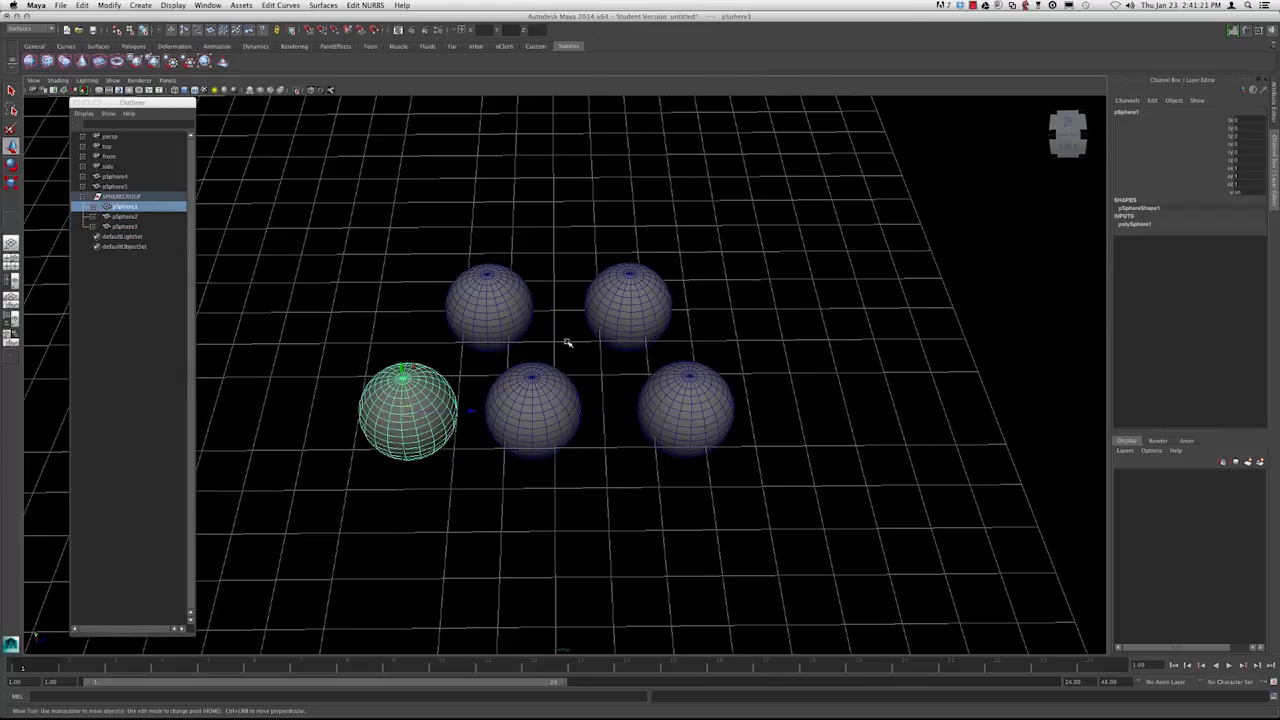
{"action": "left_click", "coordinate": [470, 285]}
{"action": "left_click", "coordinate": [529, 373]}
{"action": "left_click", "coordinate": [530, 302]}
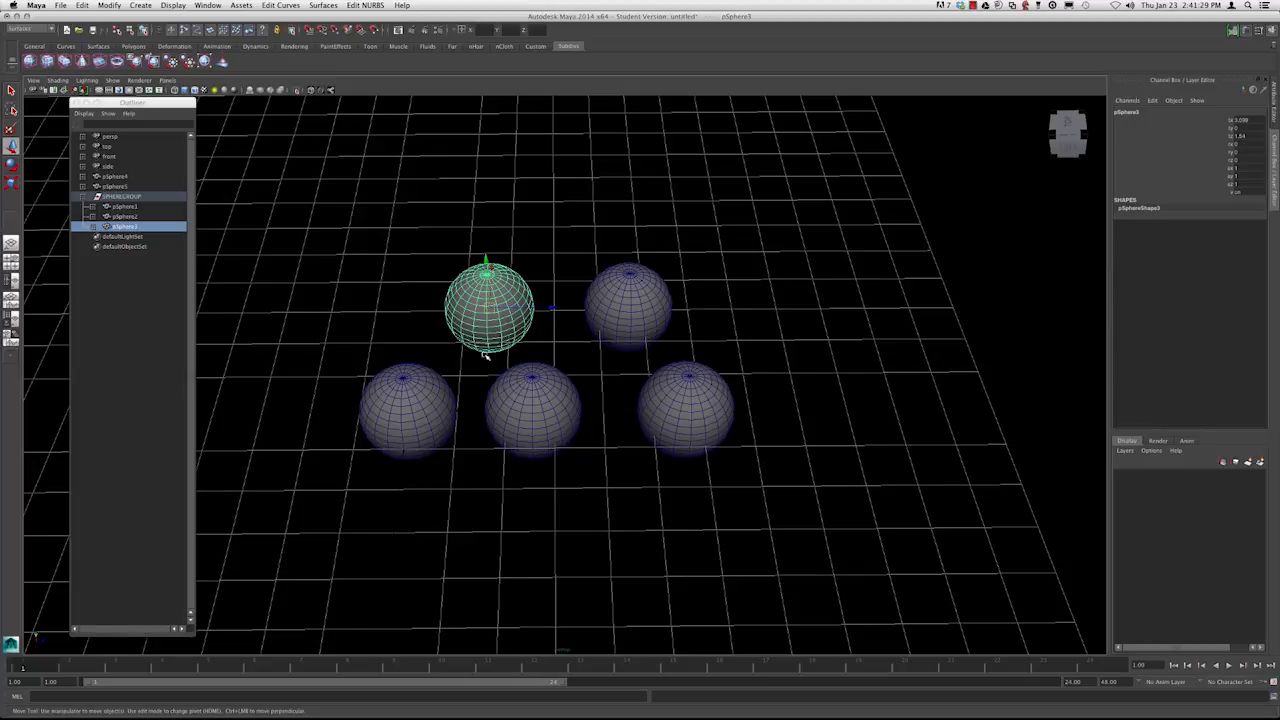
{"action": "left_click", "coordinate": [376, 262]}
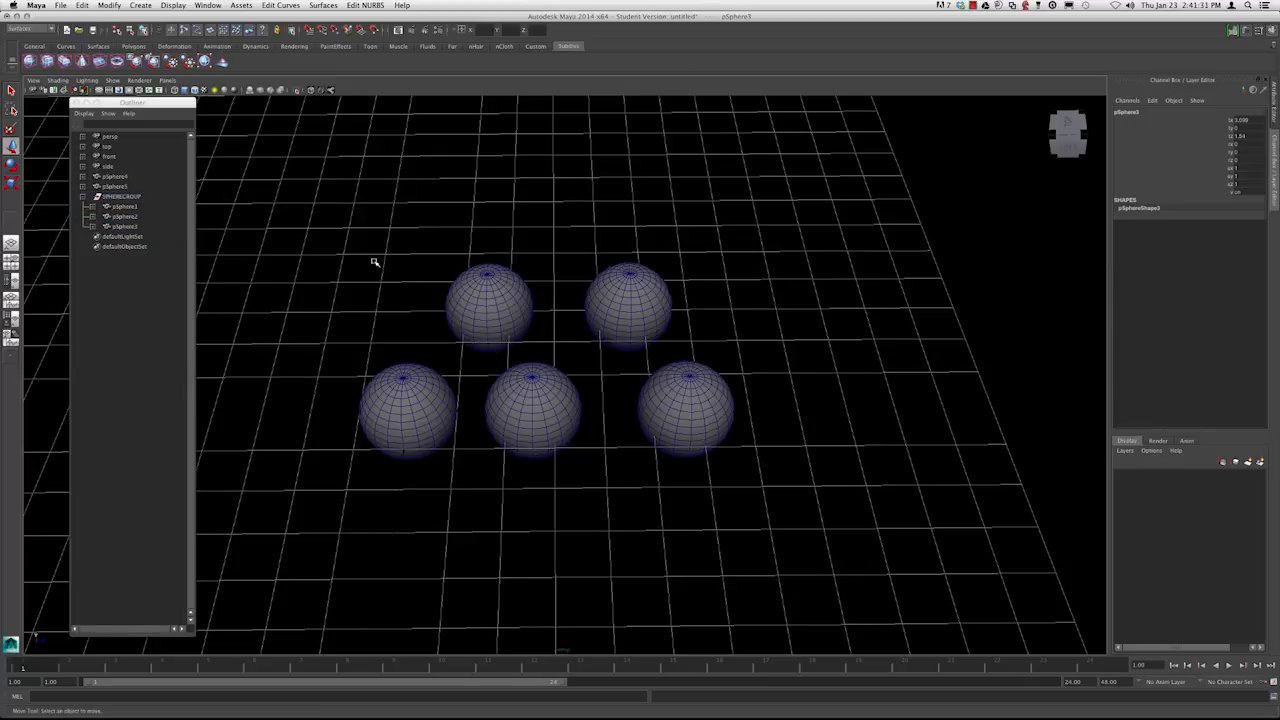
Compare selecting SPHEREGROUP as a whole with selecting only pSphere1 in the Outliner, and clear the selection
{"action": "left_click", "coordinate": [140, 197]}
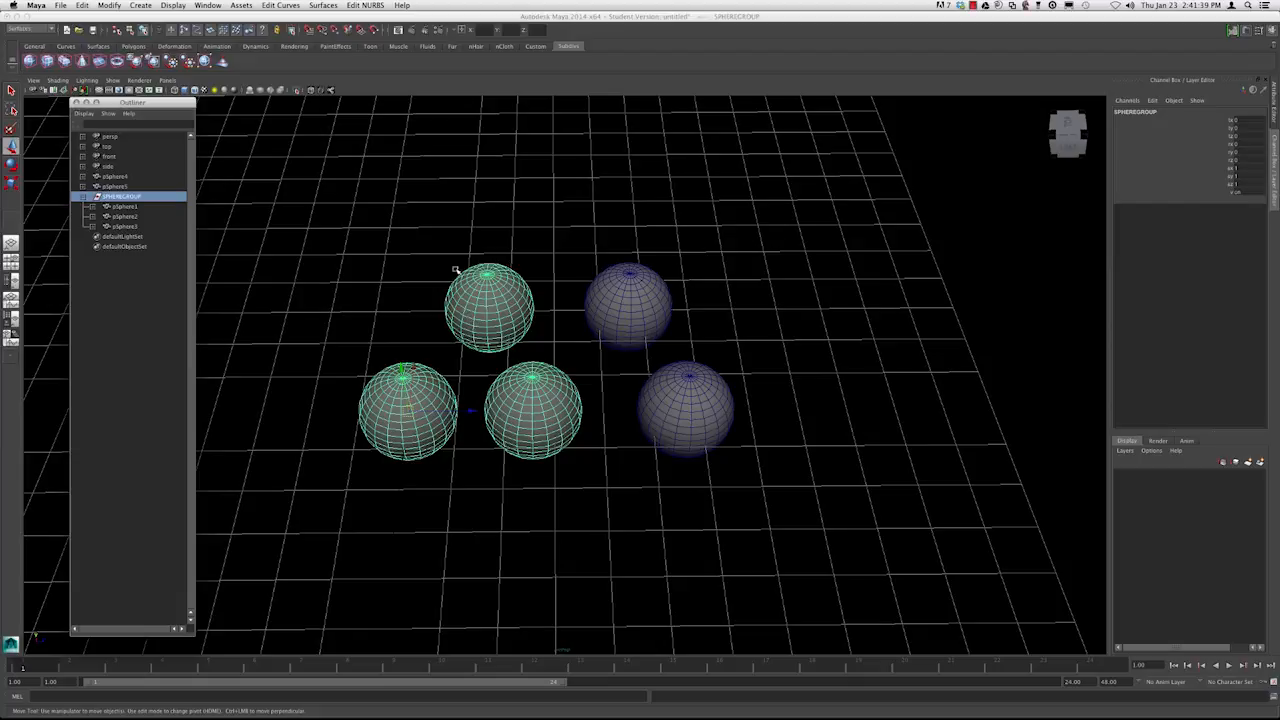
{"action": "left_click", "coordinate": [545, 320]}
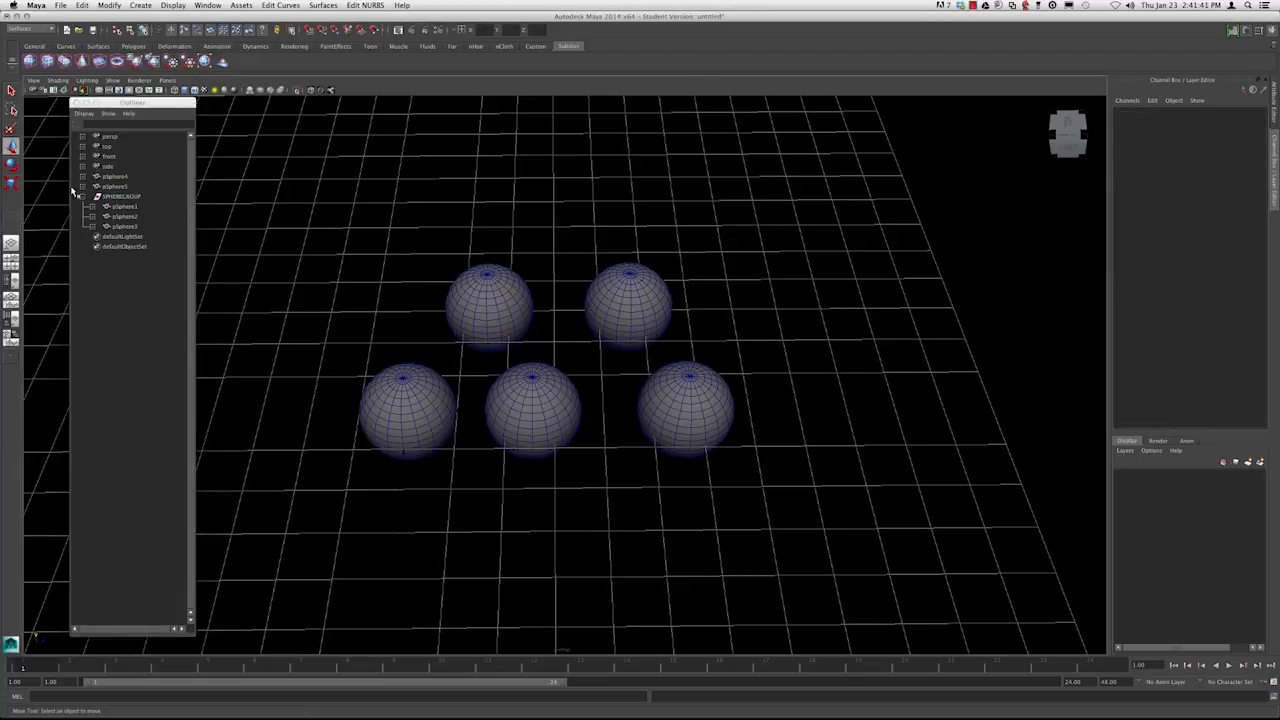
{"action": "left_click", "coordinate": [131, 197]}
{"action": "left_click", "coordinate": [128, 206]}
{"action": "left_click", "coordinate": [130, 197]}
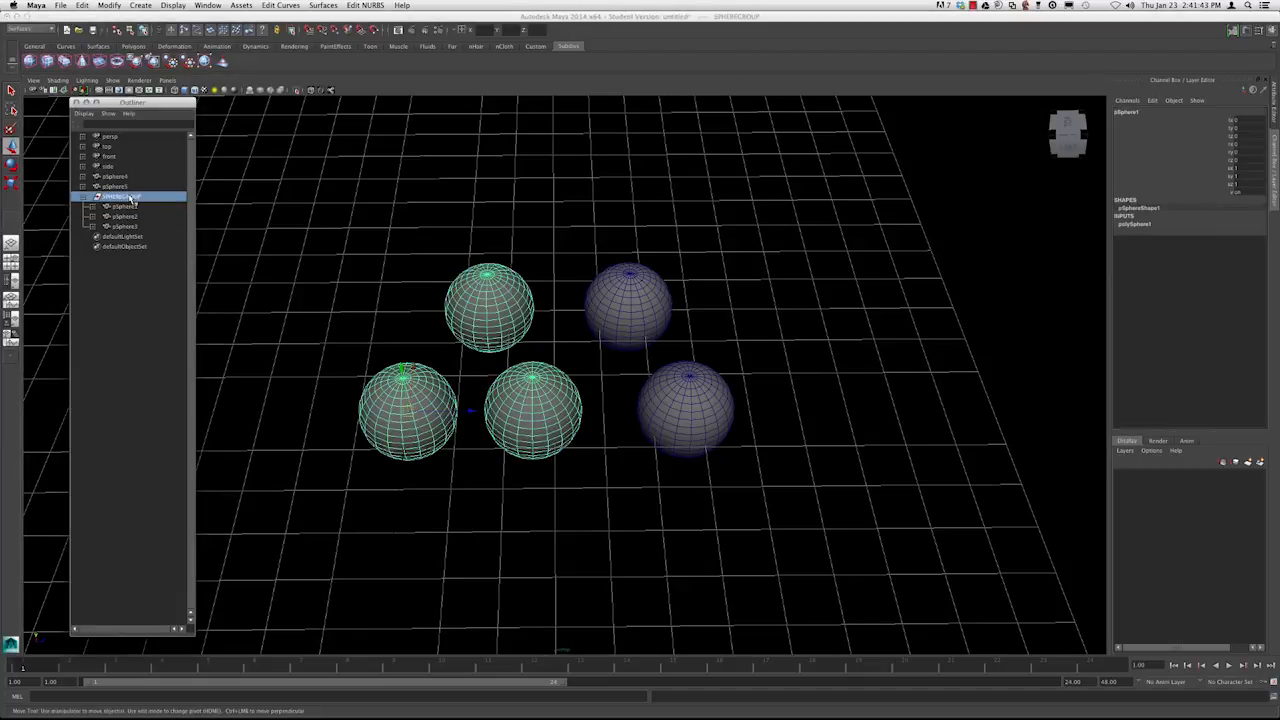
{"action": "left_click", "coordinate": [402, 252]}
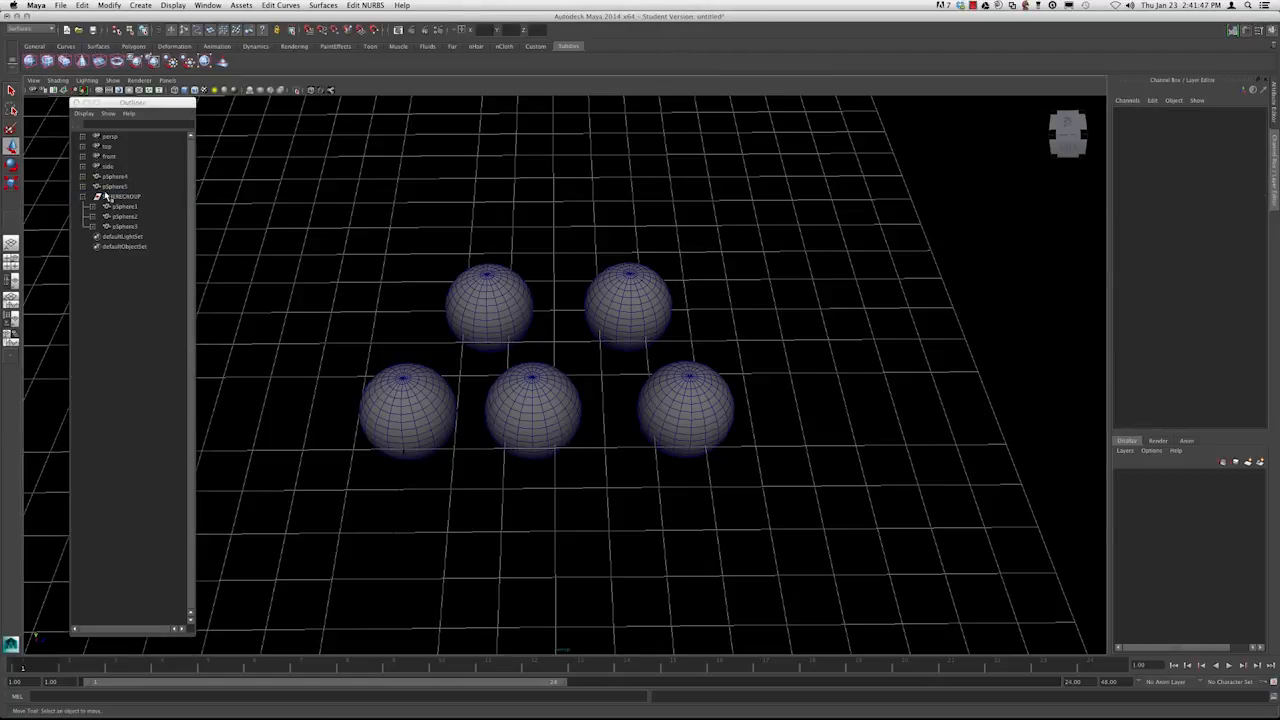
Group SPHEREGROUP together with pSphere4 and expand the new parent group in the Outliner
{"action": "left_click", "coordinate": [130, 197]}
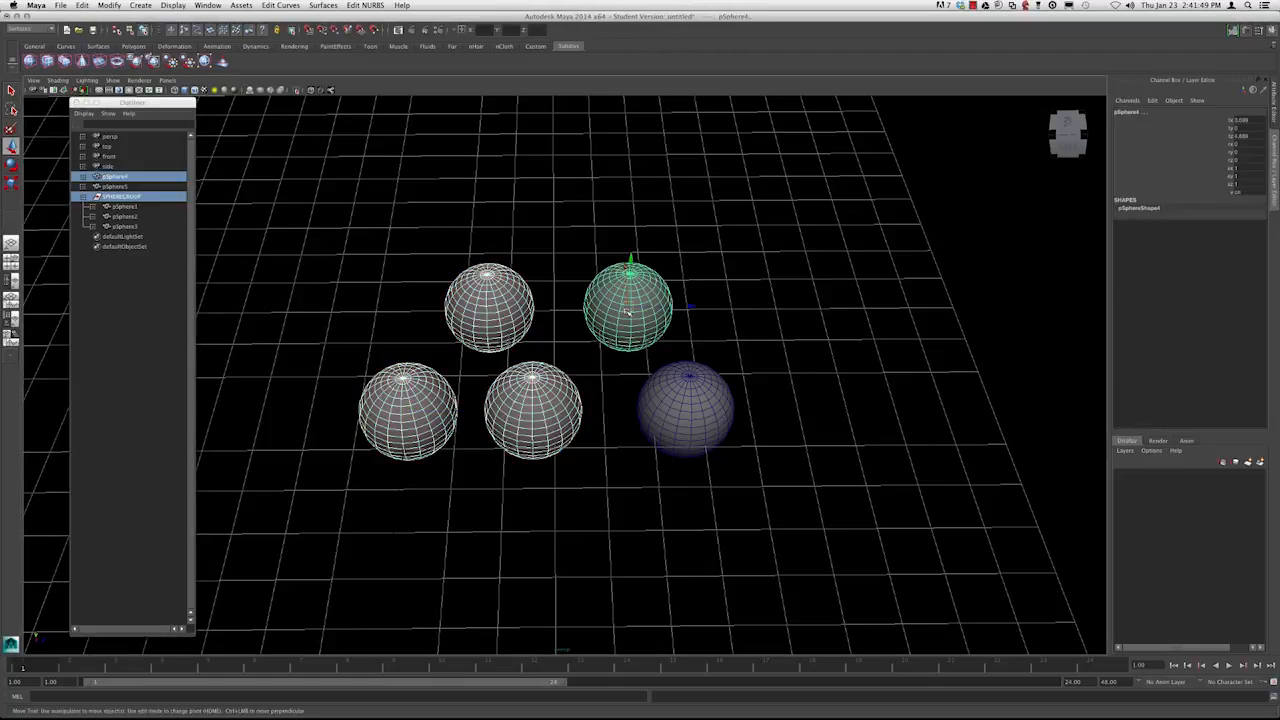
{"action": "key", "text": "ctrl+g"}
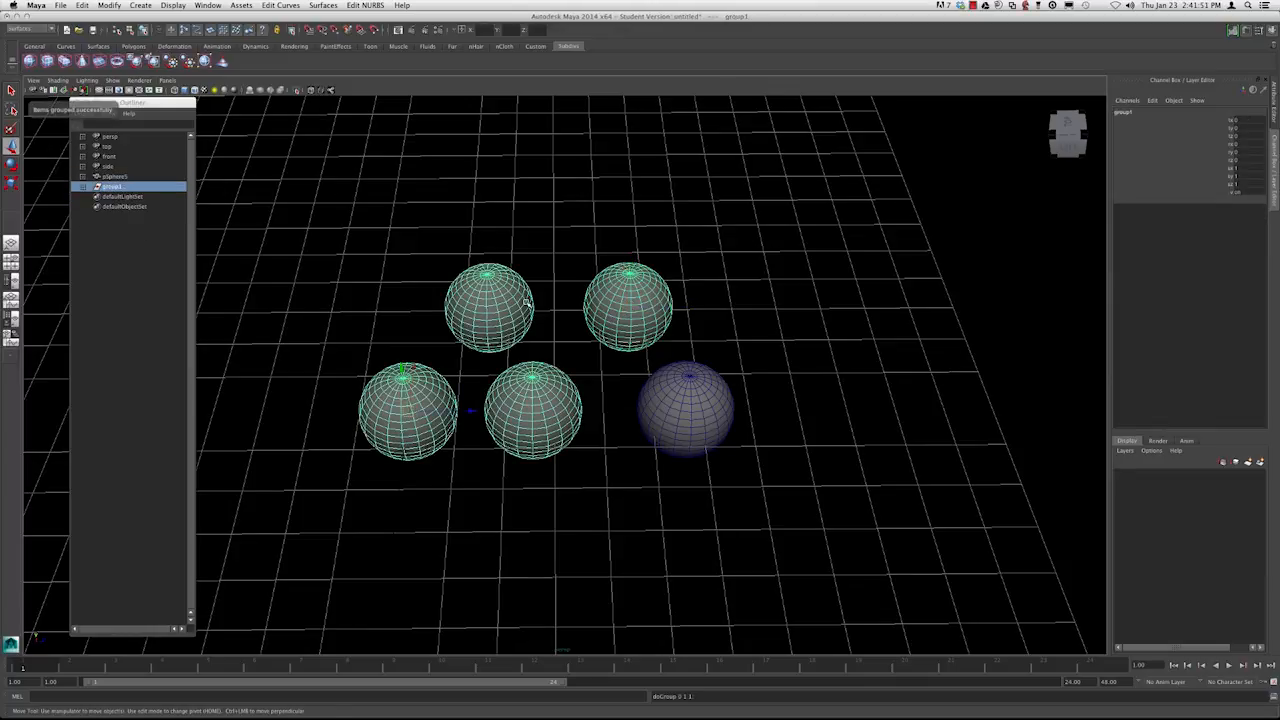
{"action": "left_click", "coordinate": [86, 189]}
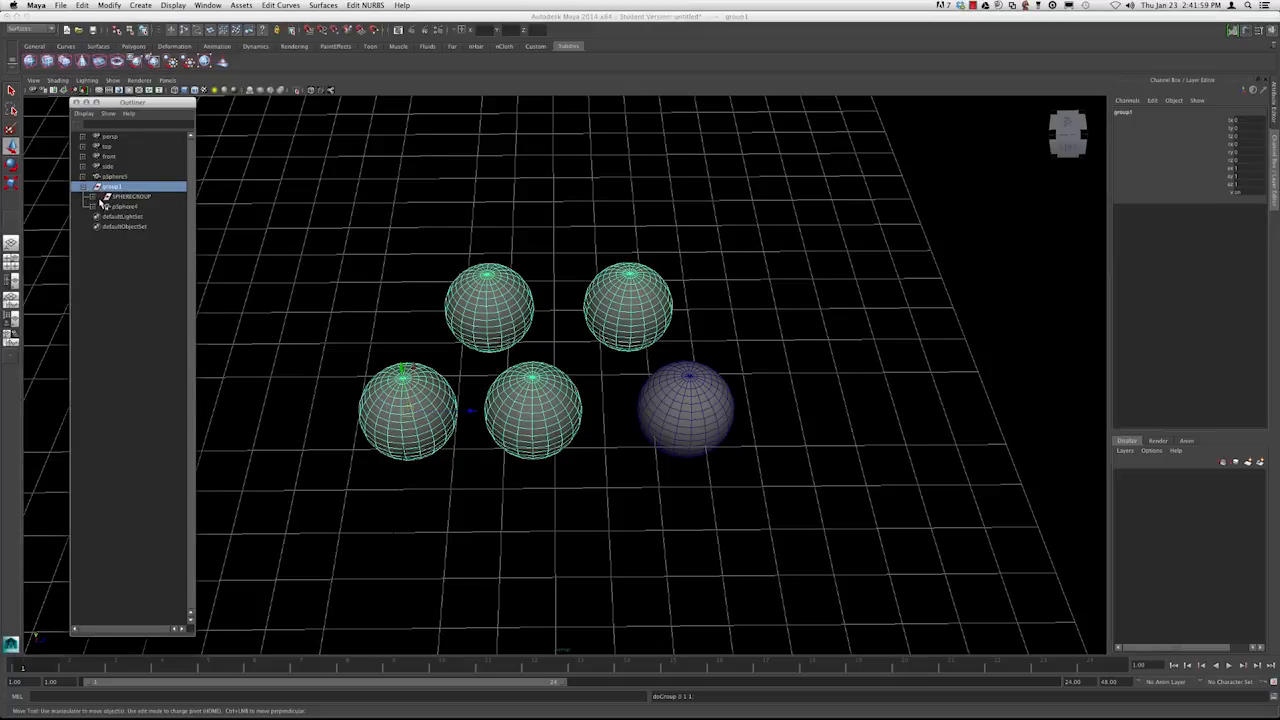
Examine the nested hierarchy by expanding SPHEREGROUP, selecting it and its parent group in turn, and collapsing both
{"action": "left_click", "coordinate": [92, 197]}
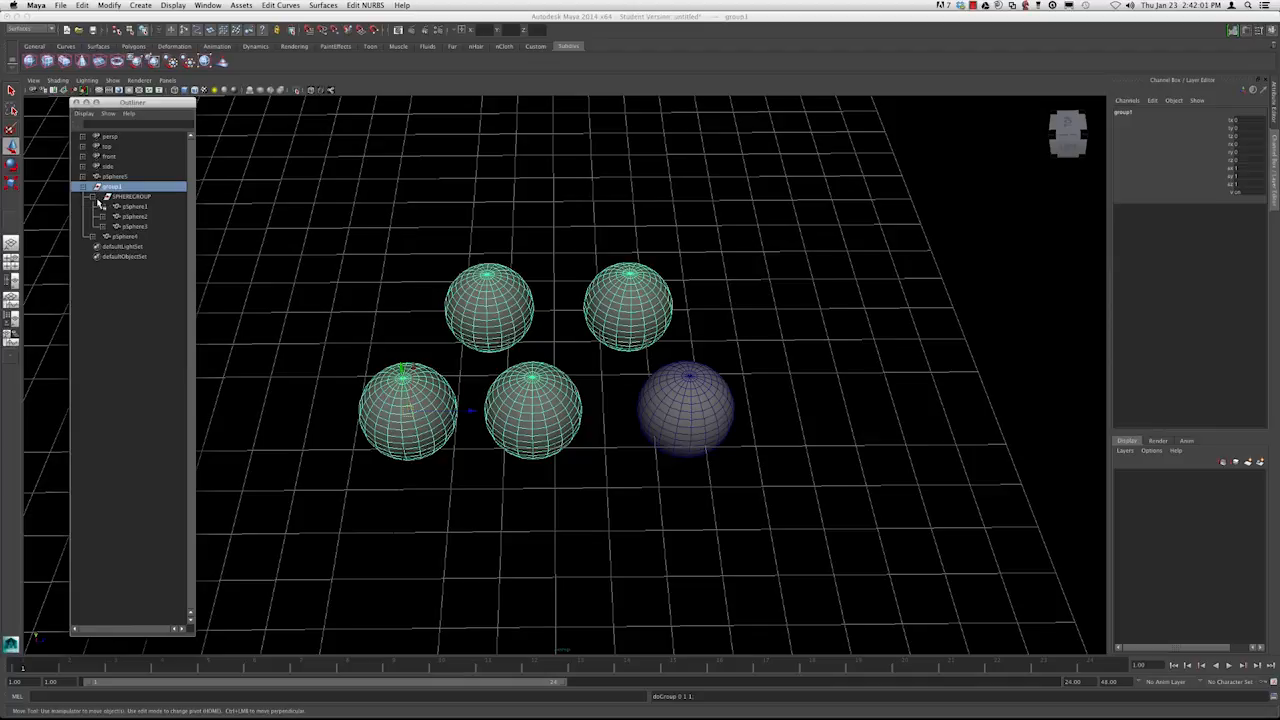
{"action": "left_click", "coordinate": [125, 198]}
{"action": "left_click", "coordinate": [93, 197]}
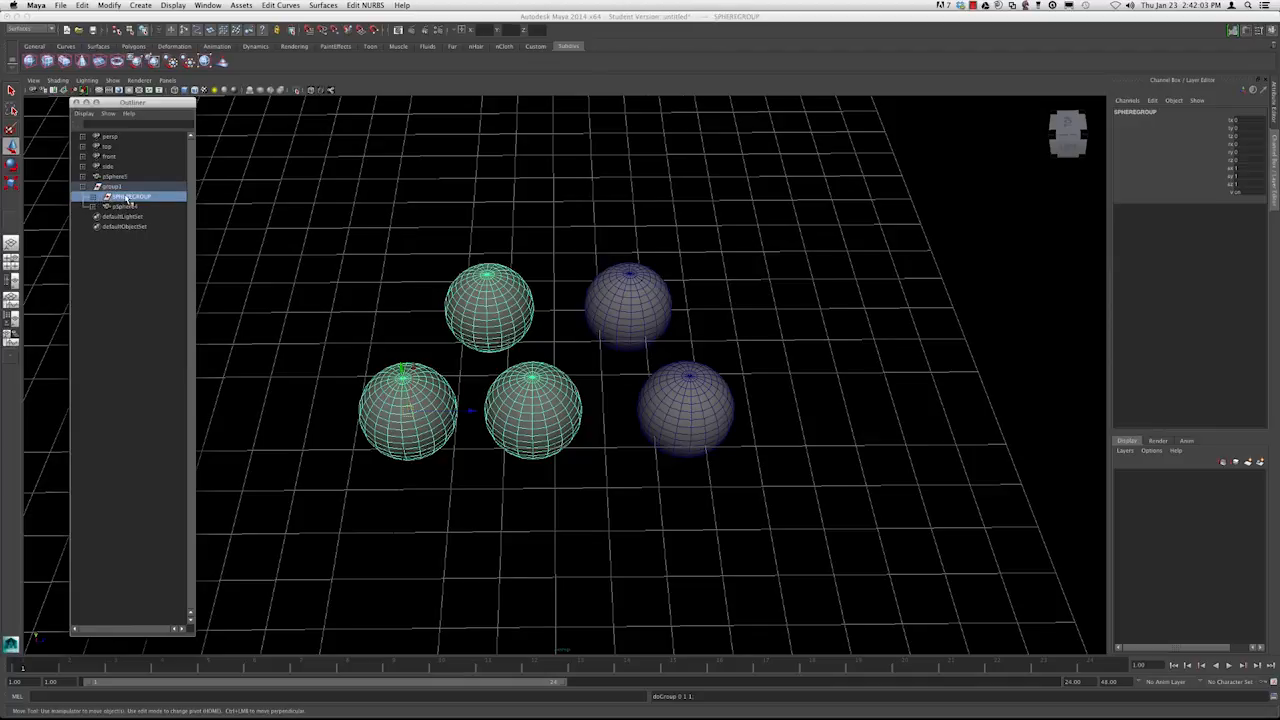
{"action": "left_click", "coordinate": [108, 187]}
{"action": "left_click", "coordinate": [83, 187]}
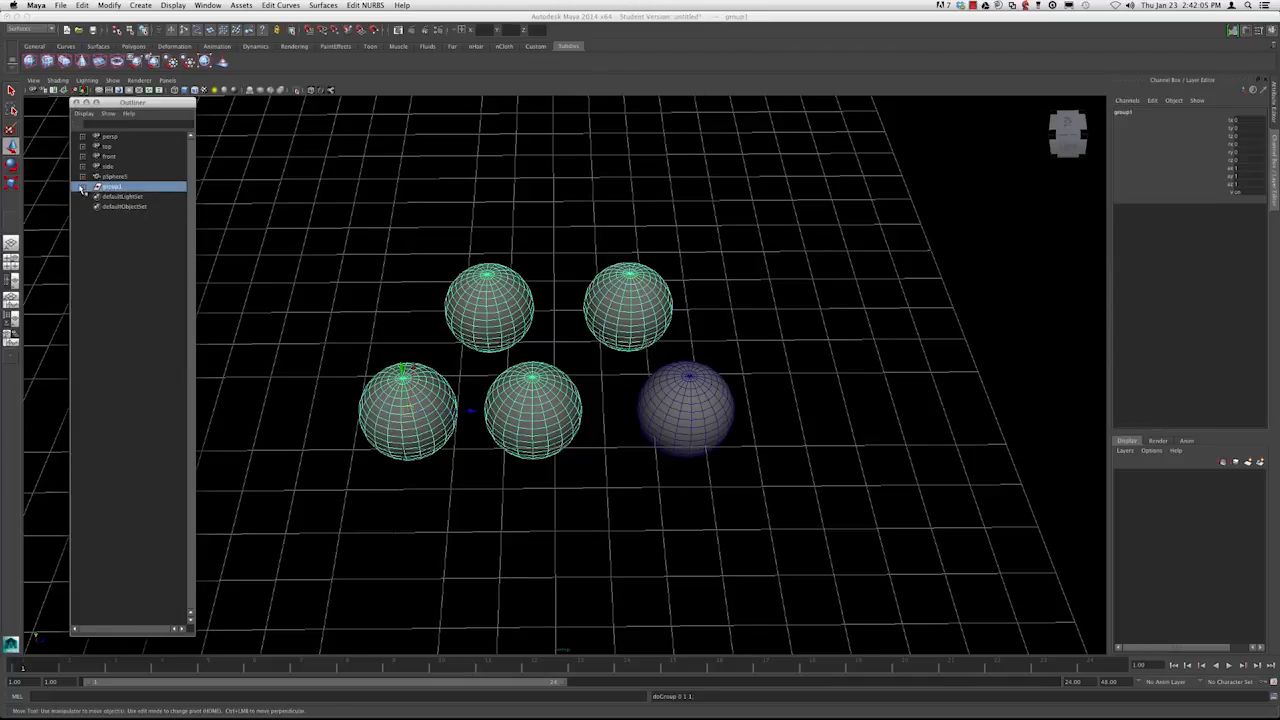
Ungroup the parent group that holds SPHEREGROUP and pSphere4
{"action": "left_click", "coordinate": [82, 5]}
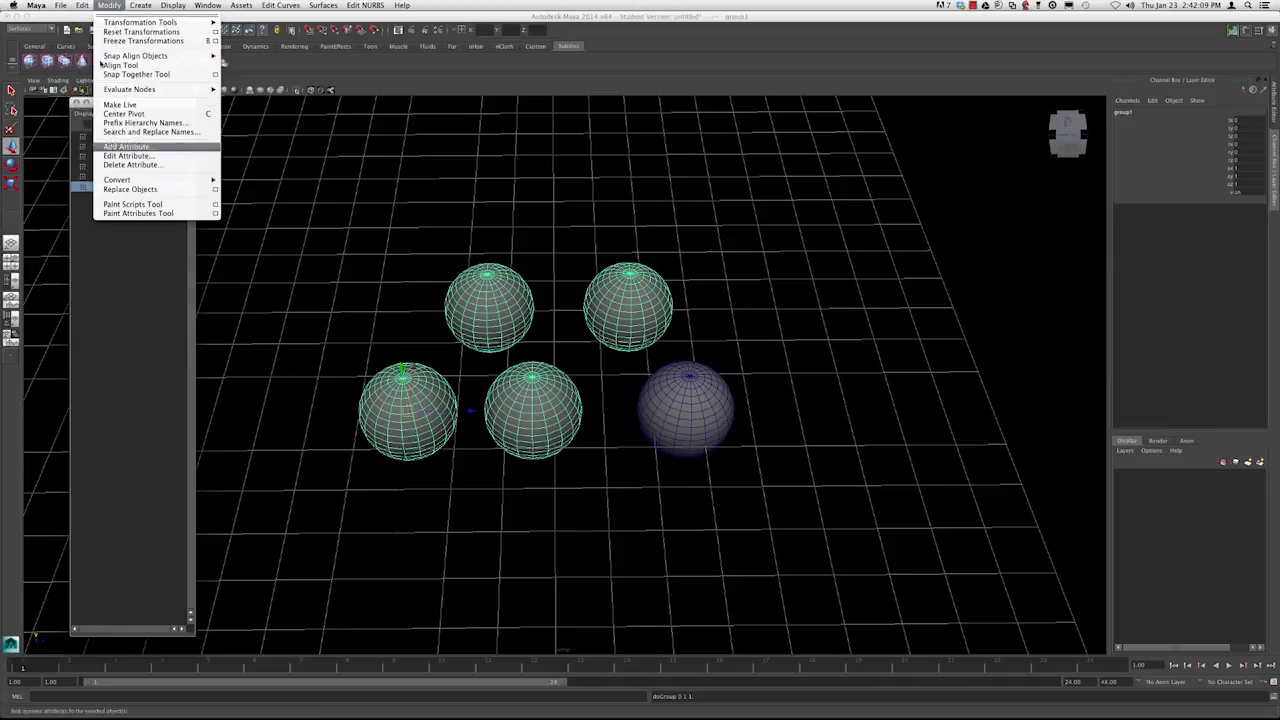
{"action": "left_click", "coordinate": [96, 300]}
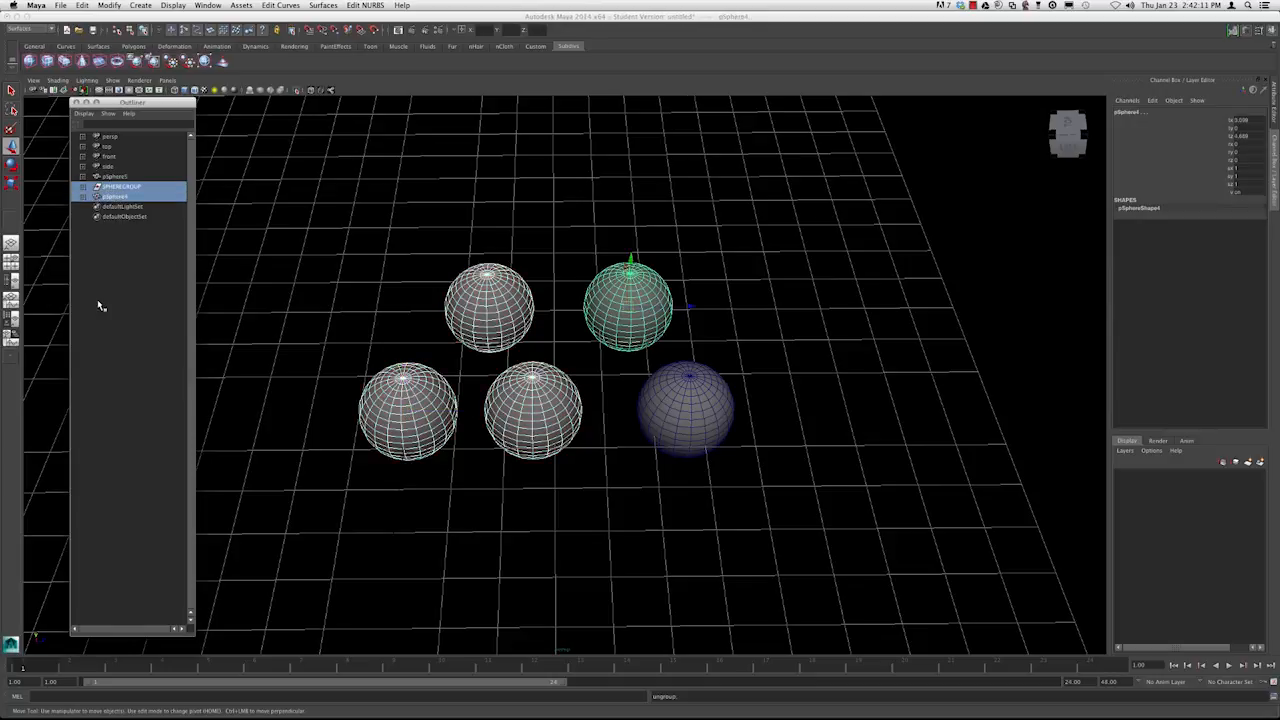
{"action": "left_click", "coordinate": [272, 205]}
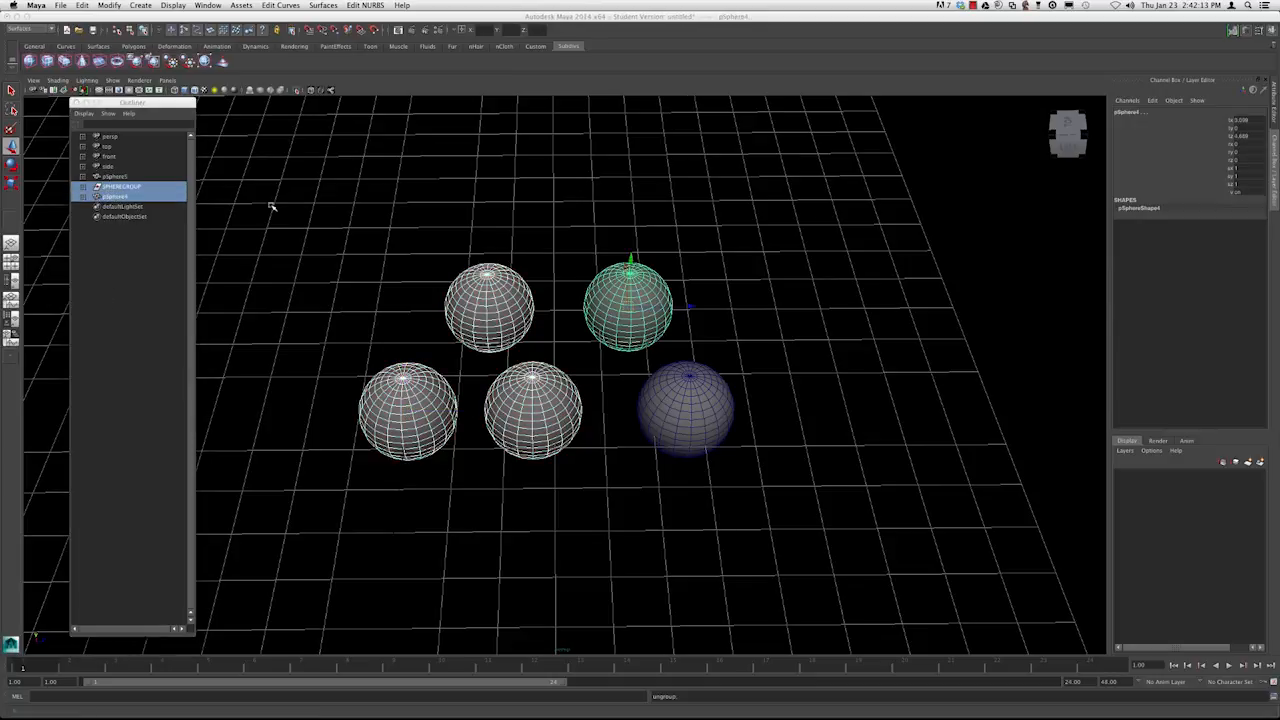
Parent pSphere4 into SPHEREGROUP in the Outliner and expand the group
{"action": "left_click", "coordinate": [126, 189]}
{"action": "left_click", "coordinate": [127, 197]}
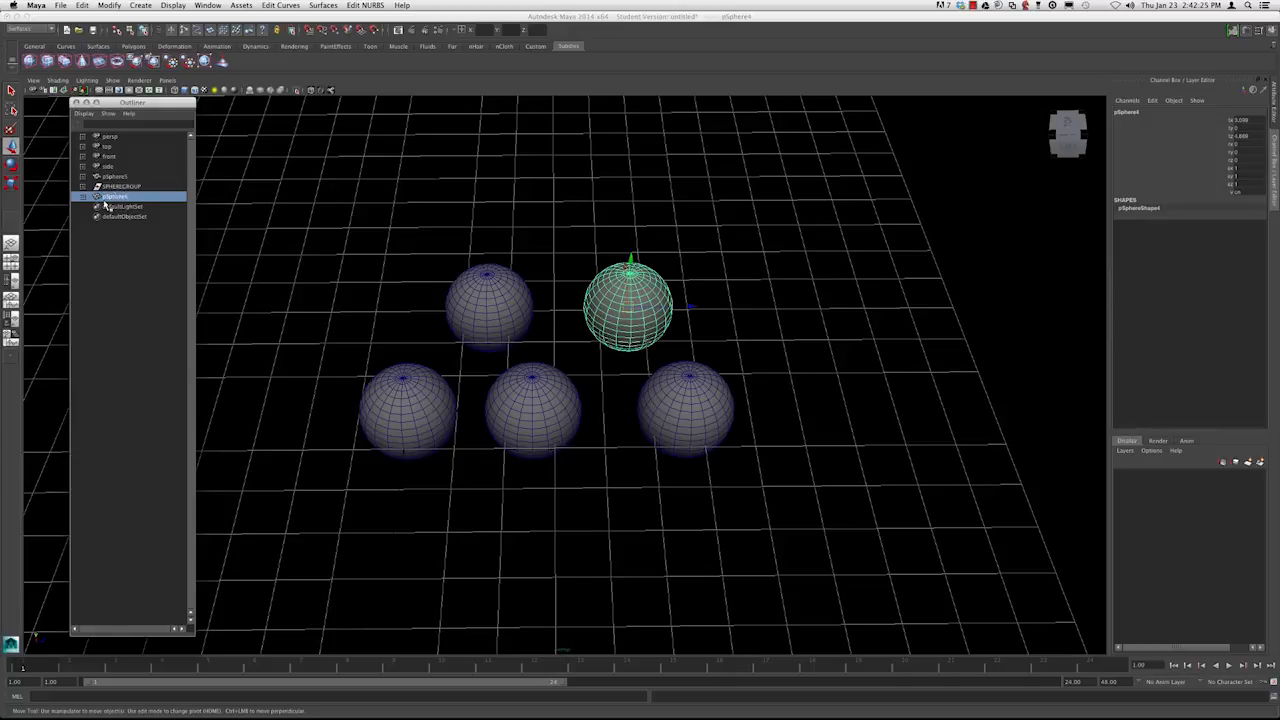
{"action": "middle_click_drag", "start_coordinate": [107, 197], "coordinate": [111, 187]}
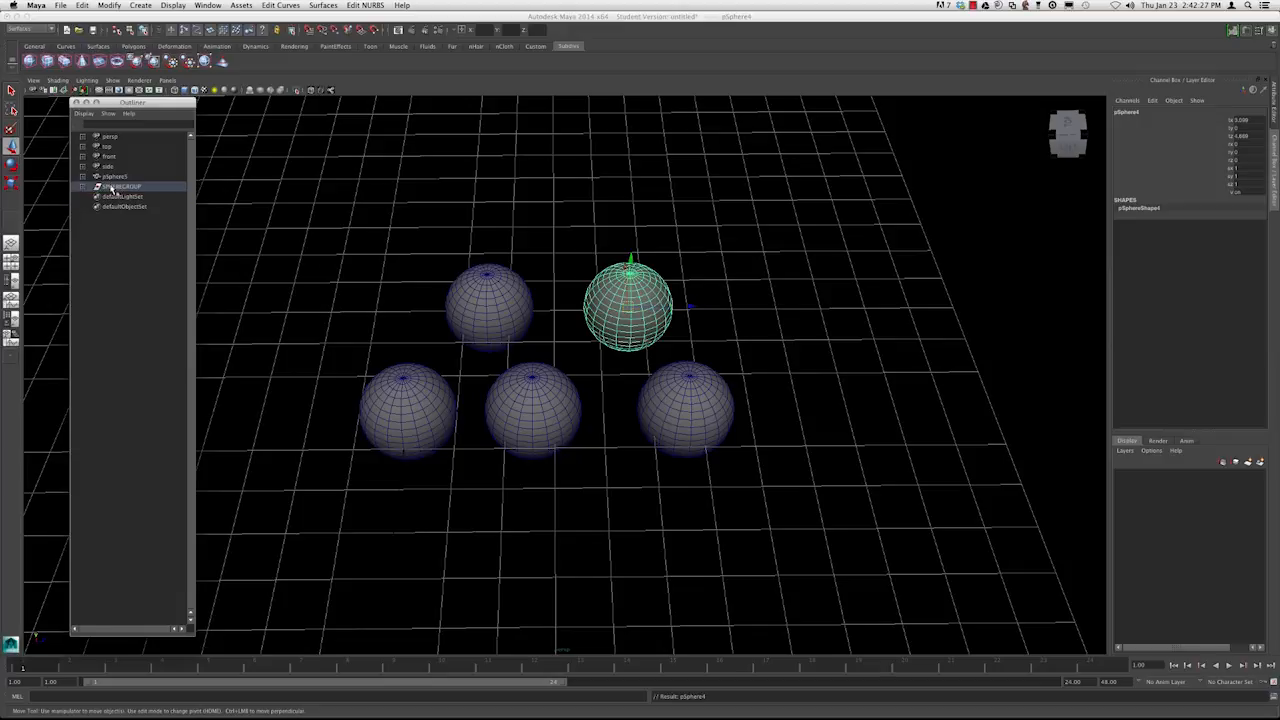
{"action": "left_click", "coordinate": [82, 188]}
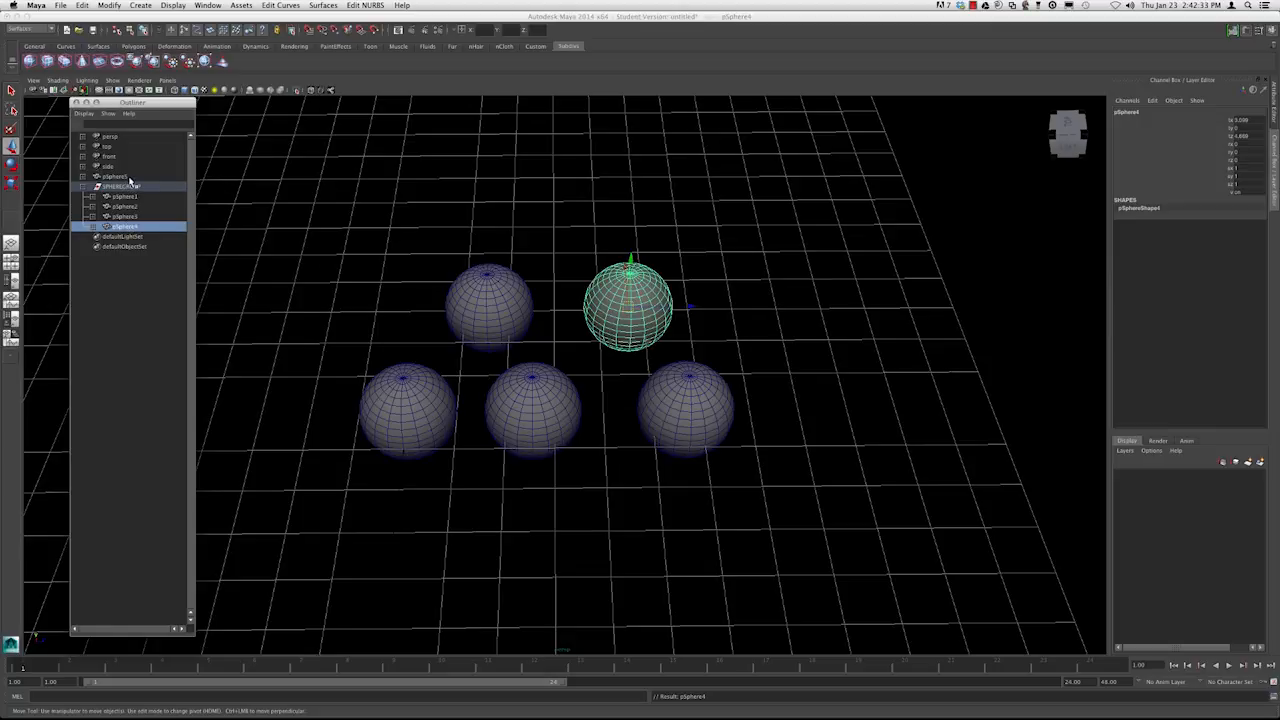
Select SPHEREGROUP to check its members in the viewport, and clear the selection
{"action": "left_click", "coordinate": [122, 188]}
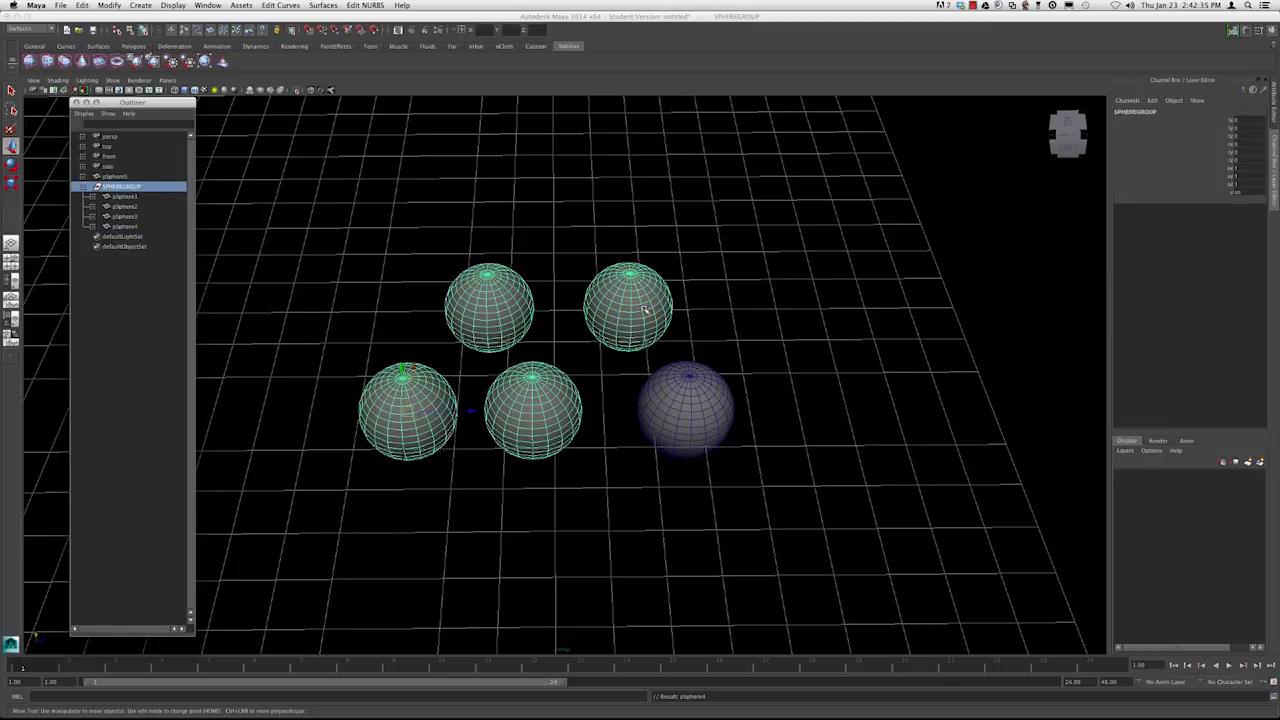
{"action": "left_click_drag", "start_coordinate": [617, 331], "coordinate": [429, 280], "text": "alt"}
{"action": "left_click", "coordinate": [323, 271]}
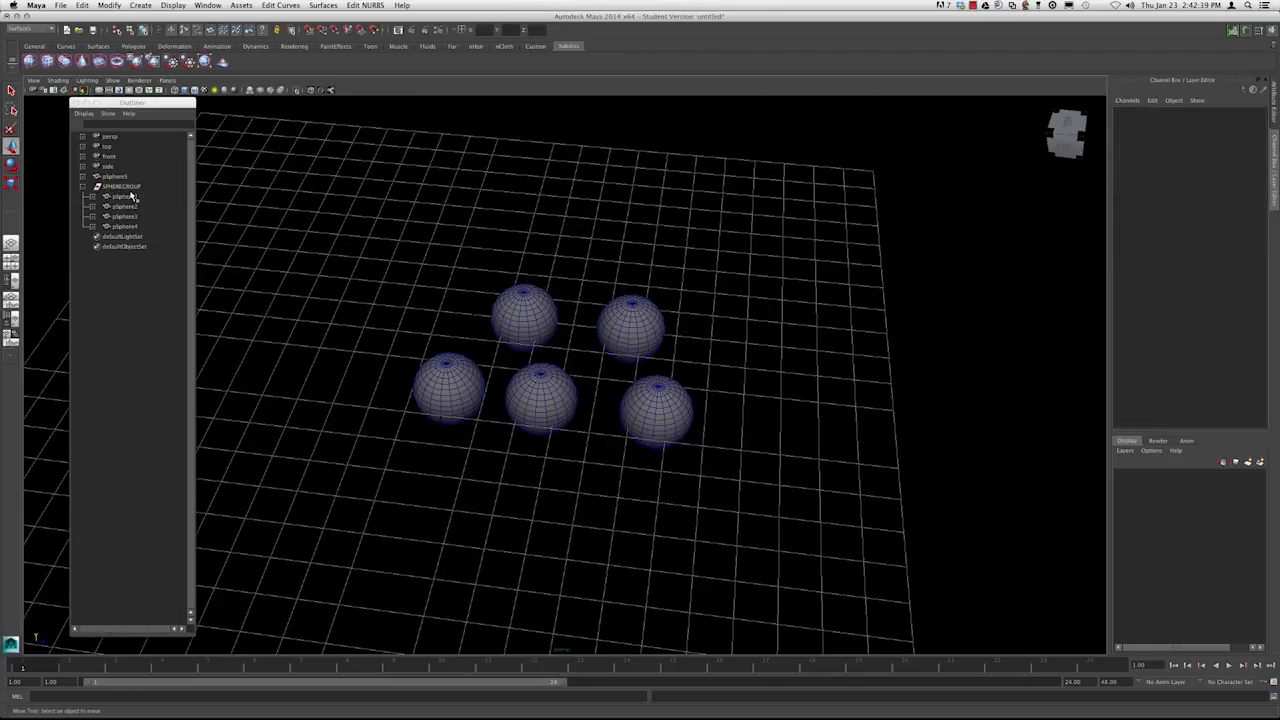
Collapse SPHEREGROUP, try moving the whole group along the X axis, and undo the move
{"action": "left_click", "coordinate": [88, 188]}
{"action": "left_click", "coordinate": [118, 187]}
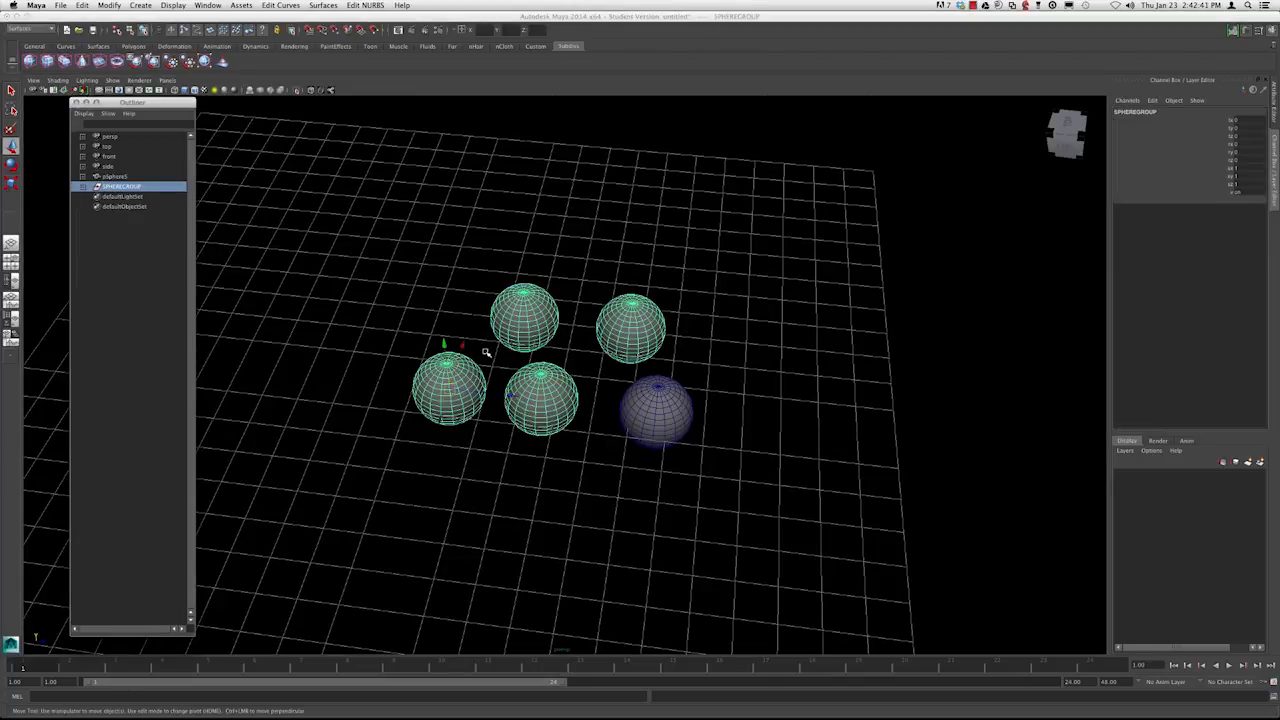
{"action": "left_click_drag", "start_coordinate": [463, 346], "coordinate": [399, 191]}
{"action": "key", "text": "super+z"}
{"action": "key", "text": "super+z"}
{"action": "key", "text": "super+z"}
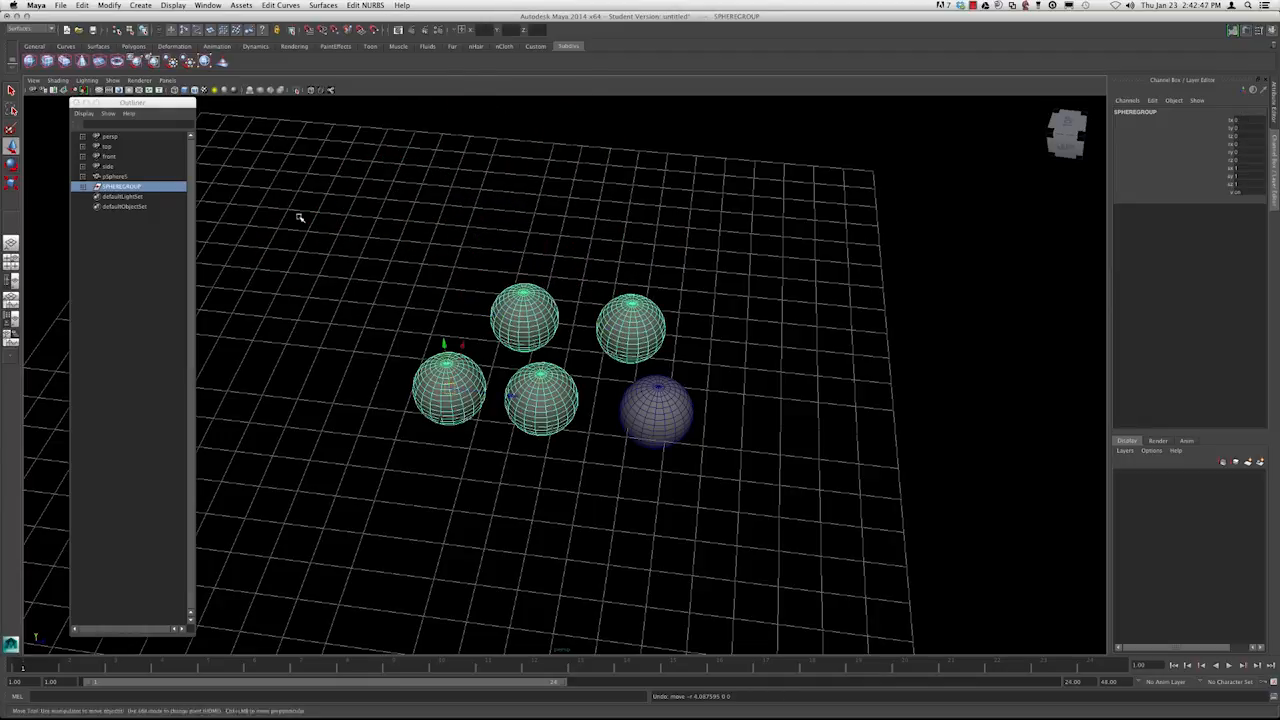
Expand SPHEREGROUP and parent pSphere5 into it in the Outliner
{"action": "left_click", "coordinate": [131, 189], "text": "super"}
{"action": "left_click", "coordinate": [83, 187]}
{"action": "left_click", "coordinate": [115, 176]}
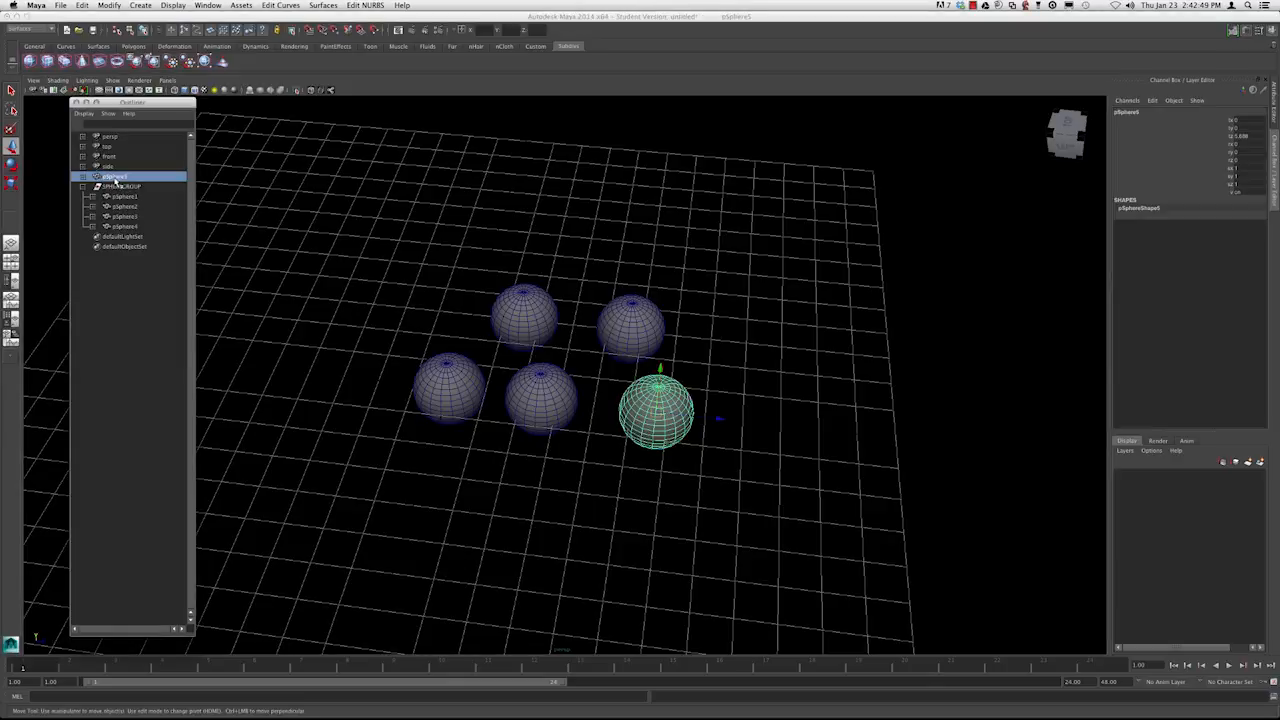
{"action": "middle_click_drag", "start_coordinate": [117, 178], "coordinate": [123, 188]}
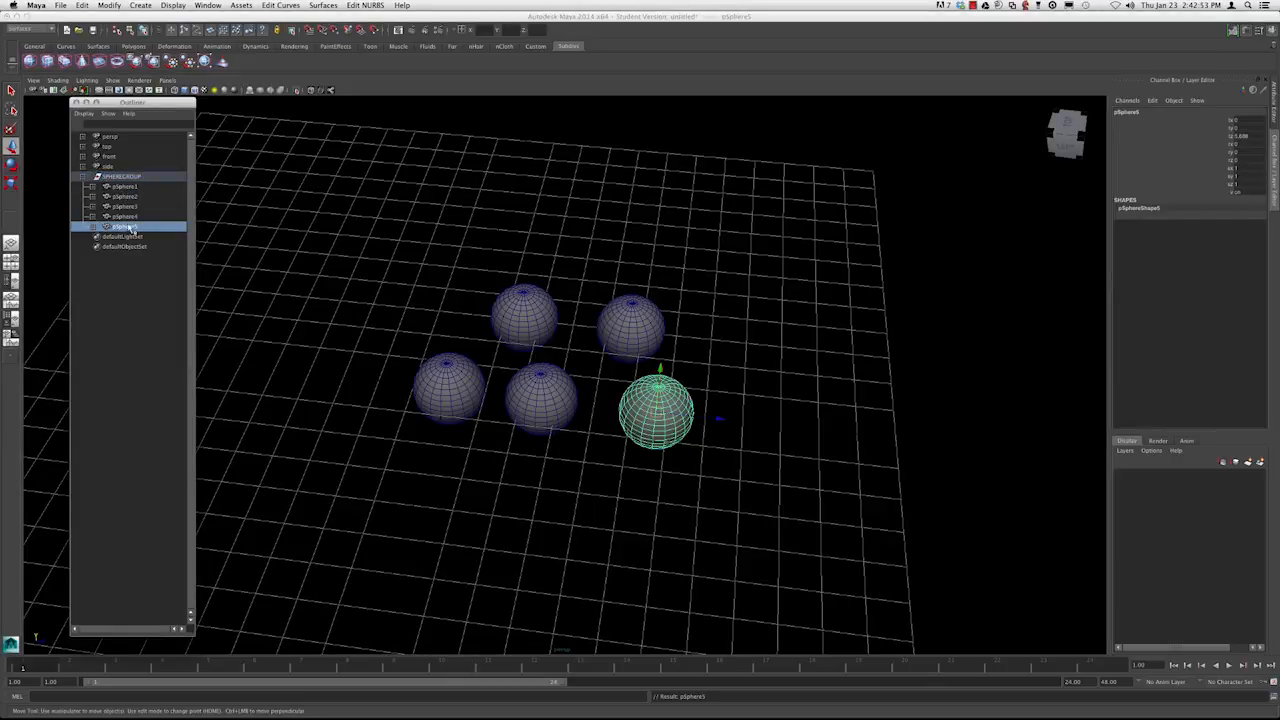
Take pSphere2 out of SPHEREGROUP to the top level of the scene, and select SPHEREGROUP with its contents expanded
{"action": "left_click", "coordinate": [120, 198]}
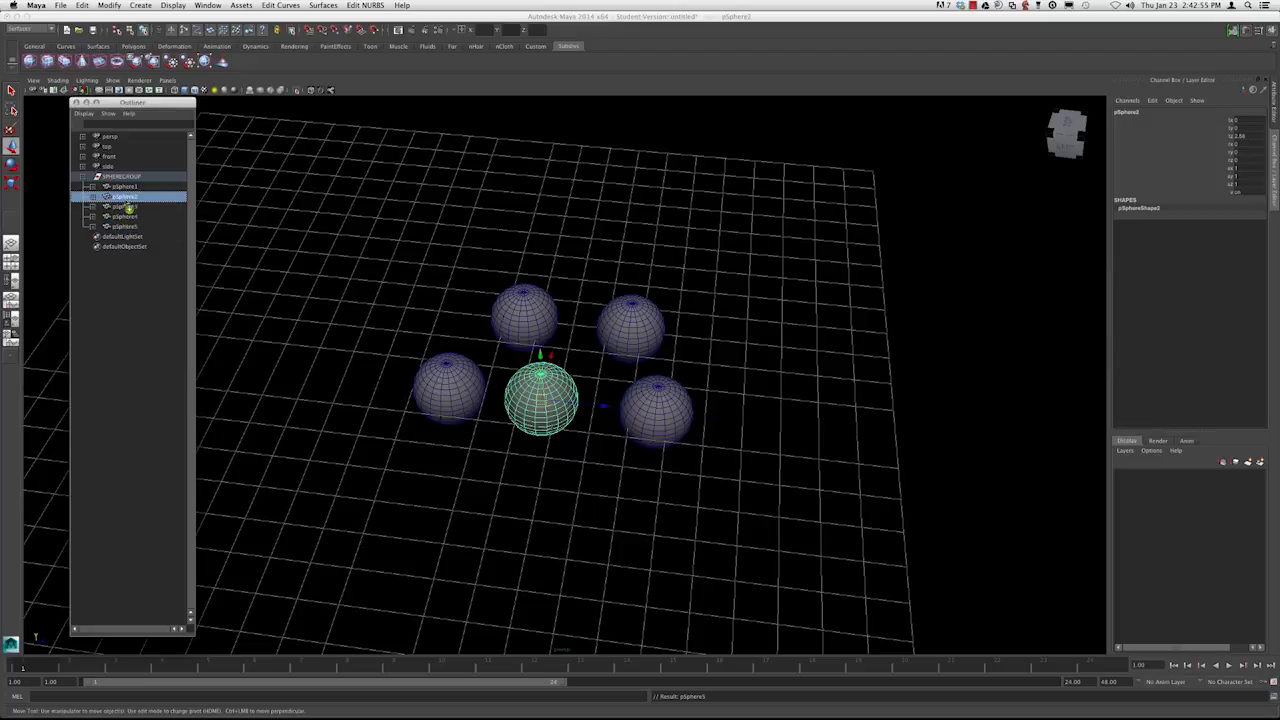
{"action": "middle_click_drag", "start_coordinate": [122, 198], "coordinate": [125, 404]}
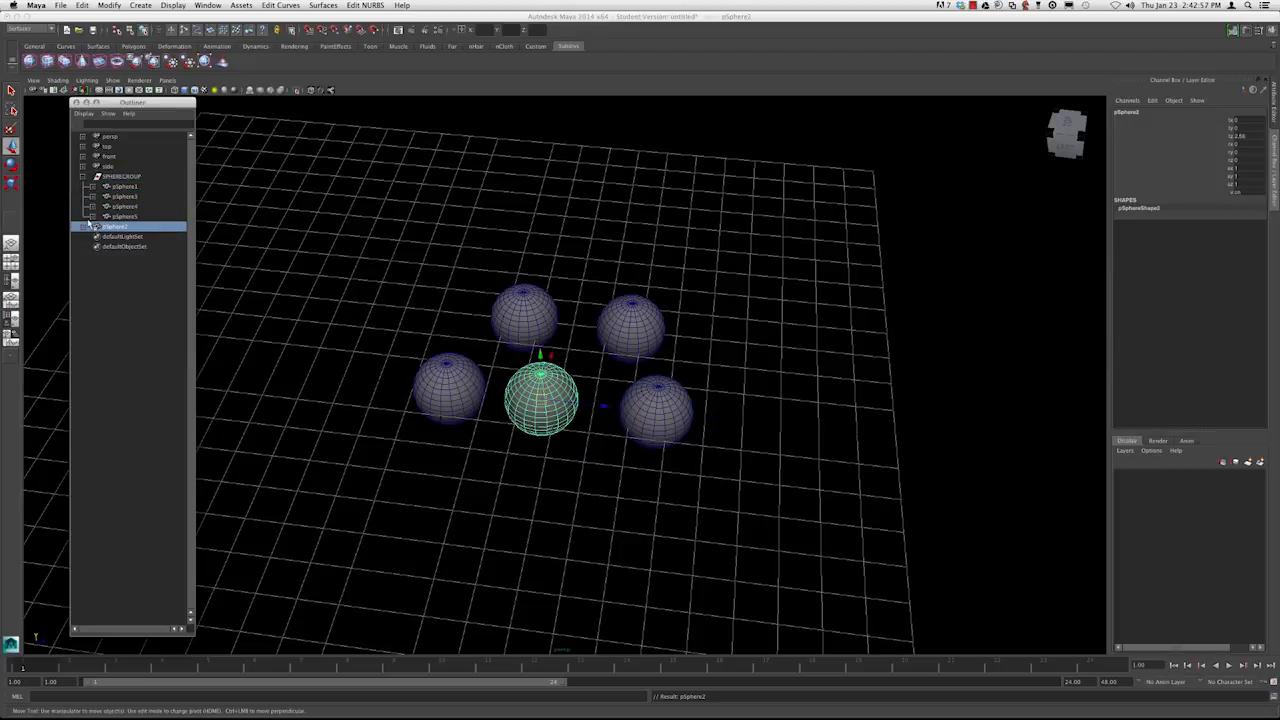
{"action": "left_click", "coordinate": [129, 177]}
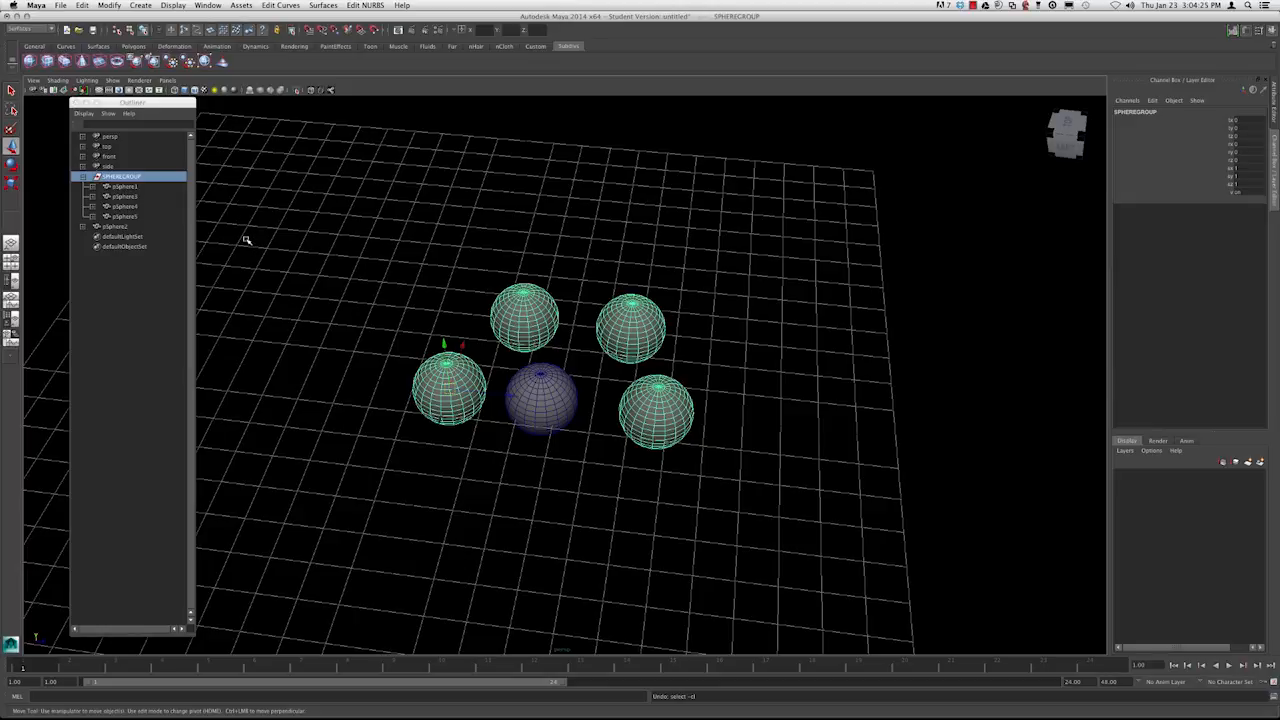
{"action": "left_click", "coordinate": [84, 178]}
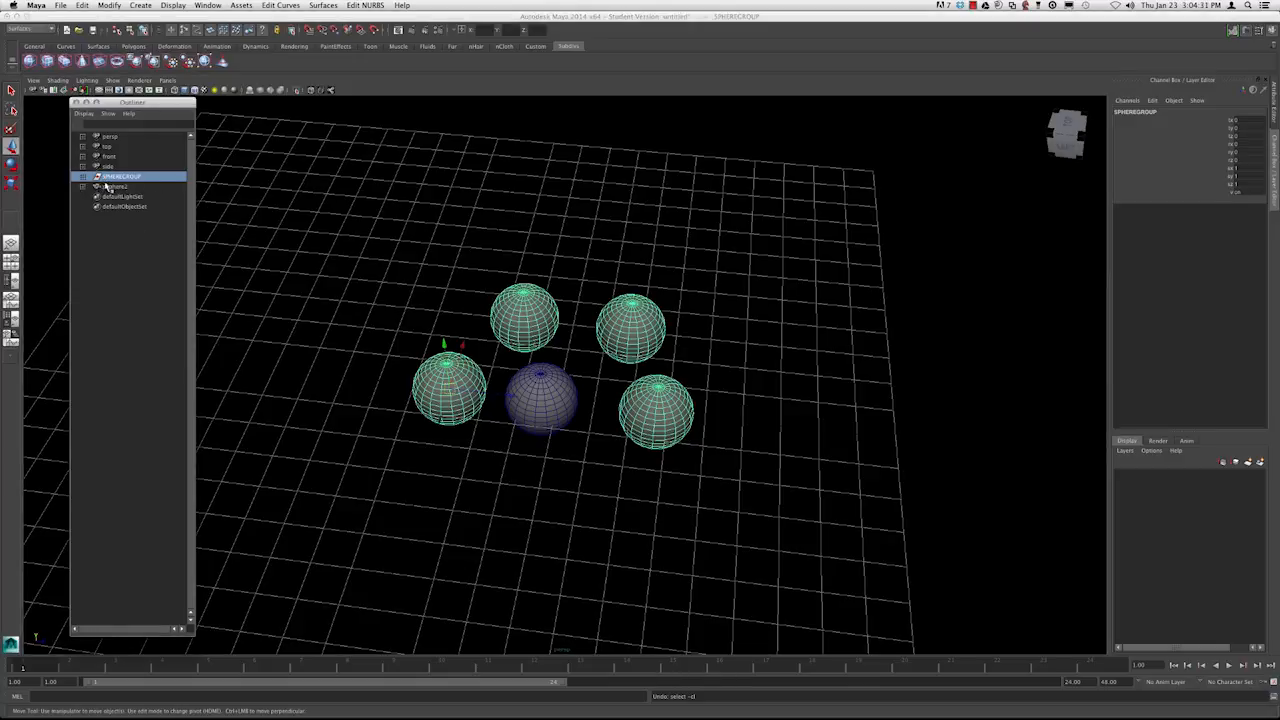
{"action": "left_click", "coordinate": [92, 177]}
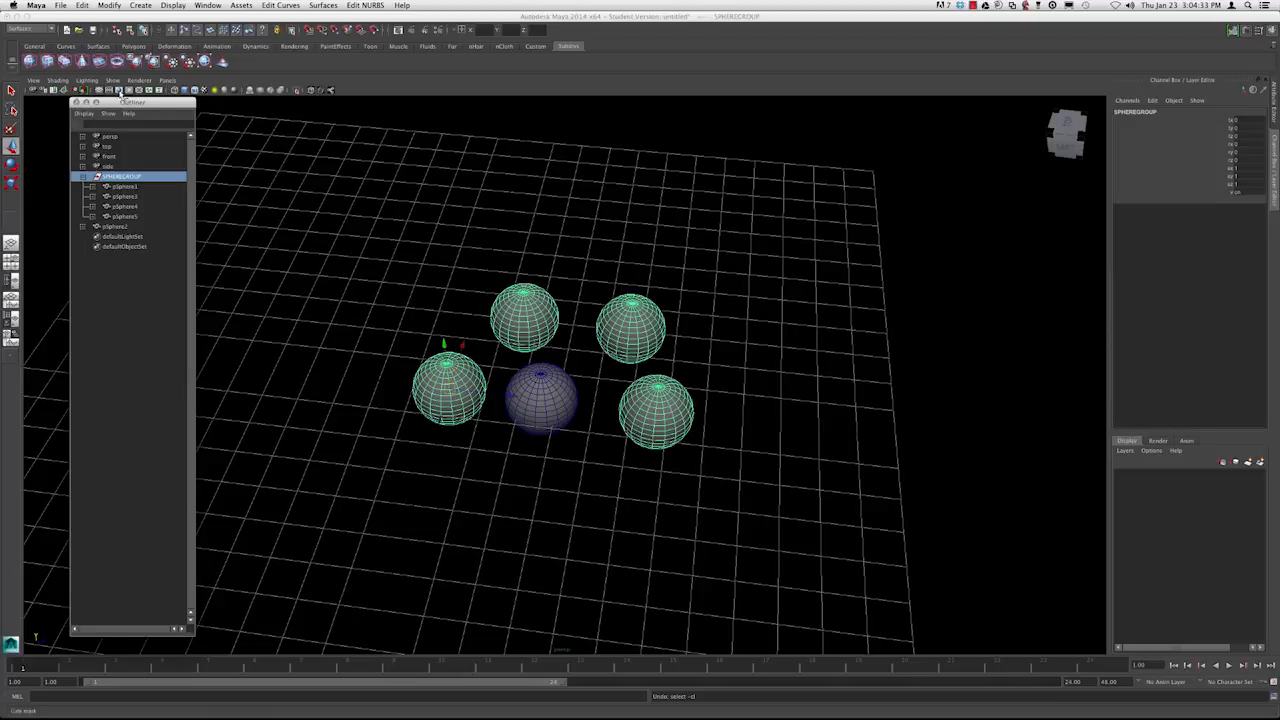
Reposition the Outliner window farther away from the spheres and review where the Outliner is opened
{"action": "left_click_drag", "start_coordinate": [150, 103], "coordinate": [110, 110]}
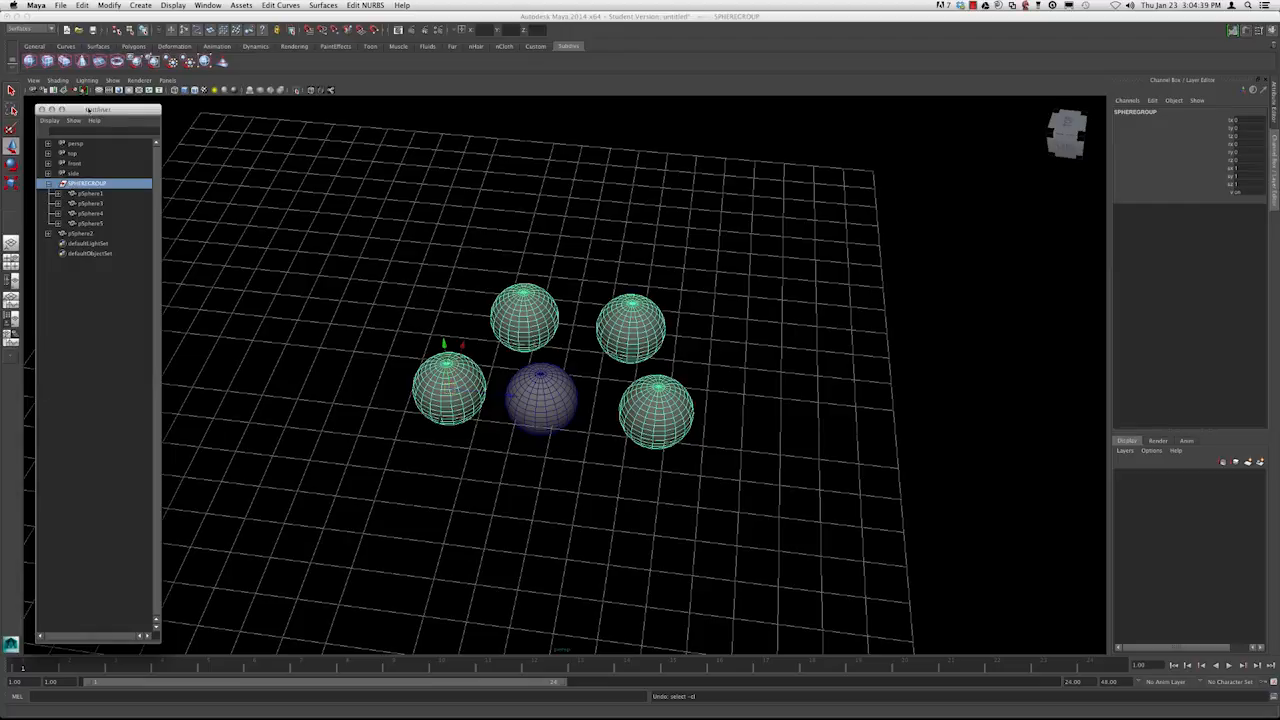
{"action": "left_click", "coordinate": [208, 5]}
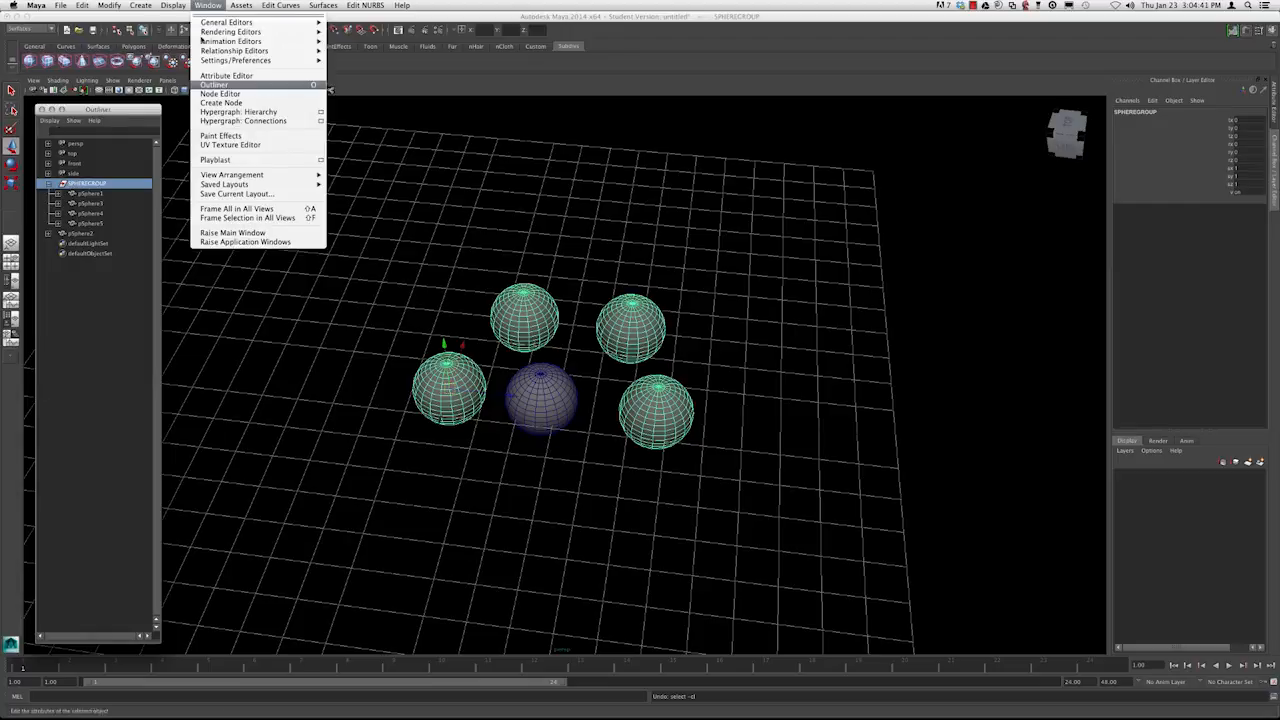
{"action": "left_click", "coordinate": [116, 113]}
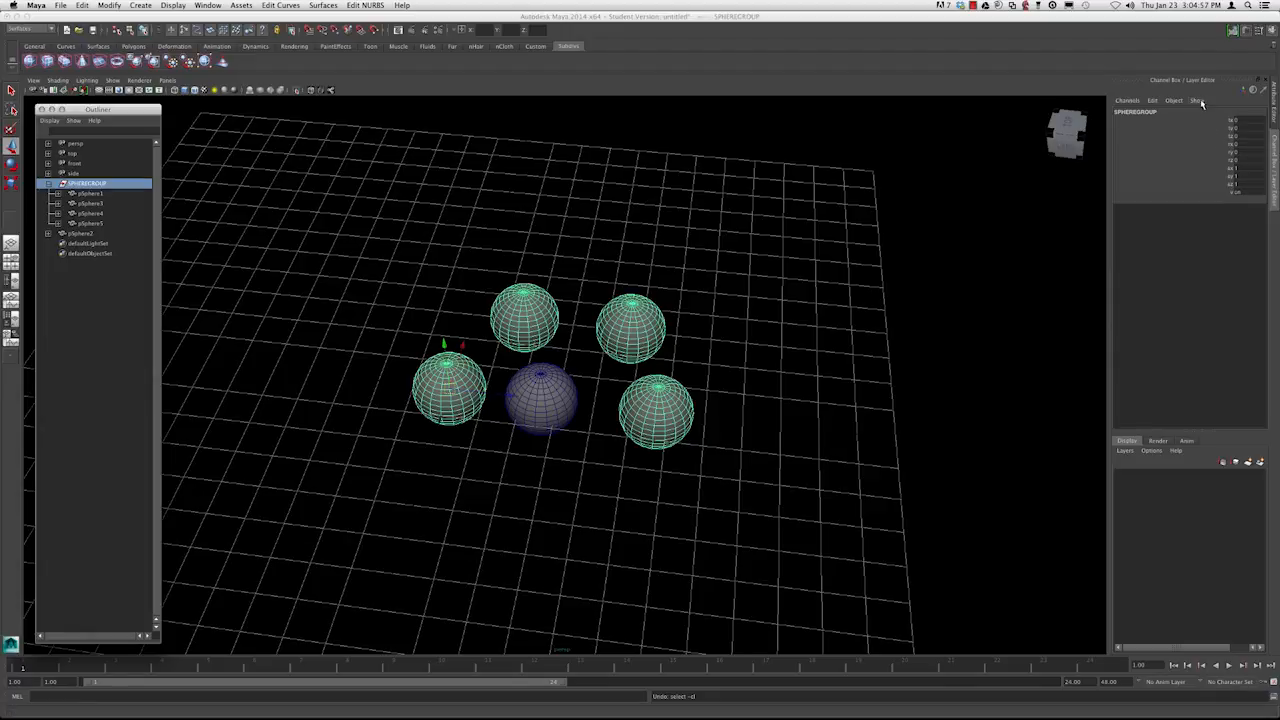
Set the Channel Box channel names to the Long format
{"action": "left_click", "coordinate": [1151, 100]}
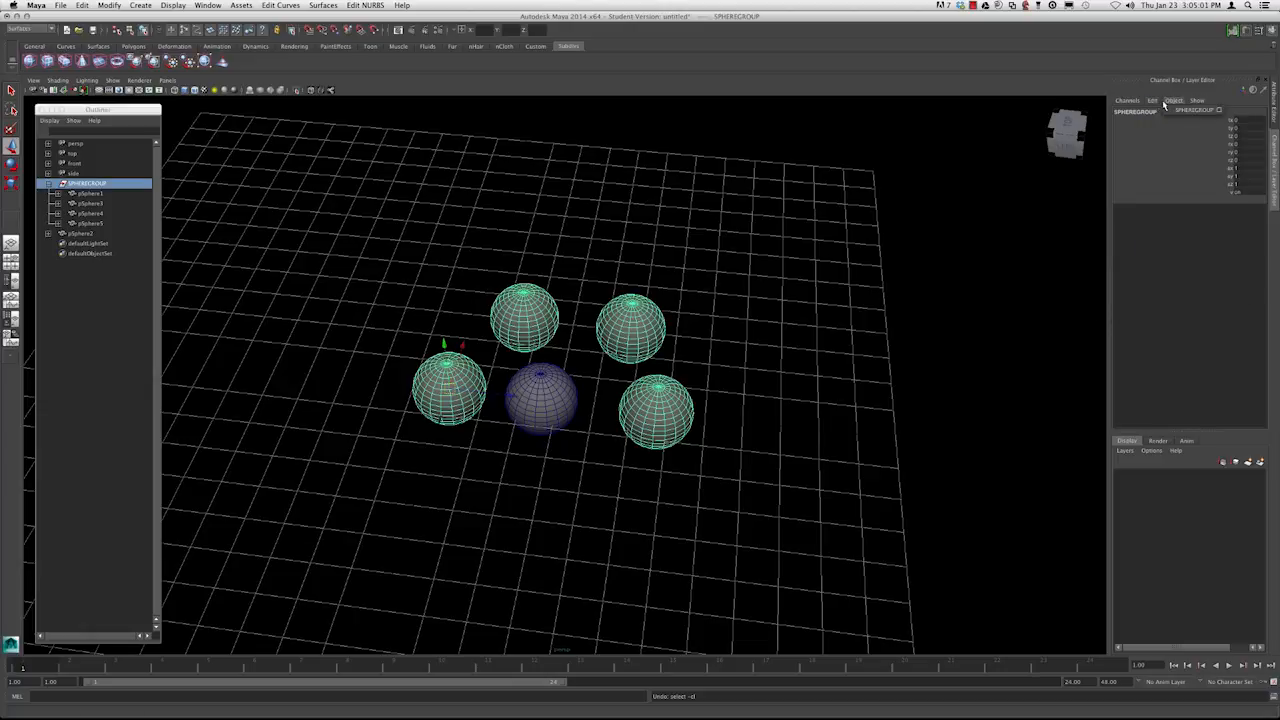
{"action": "mouse_move", "coordinate": [1172, 294]}
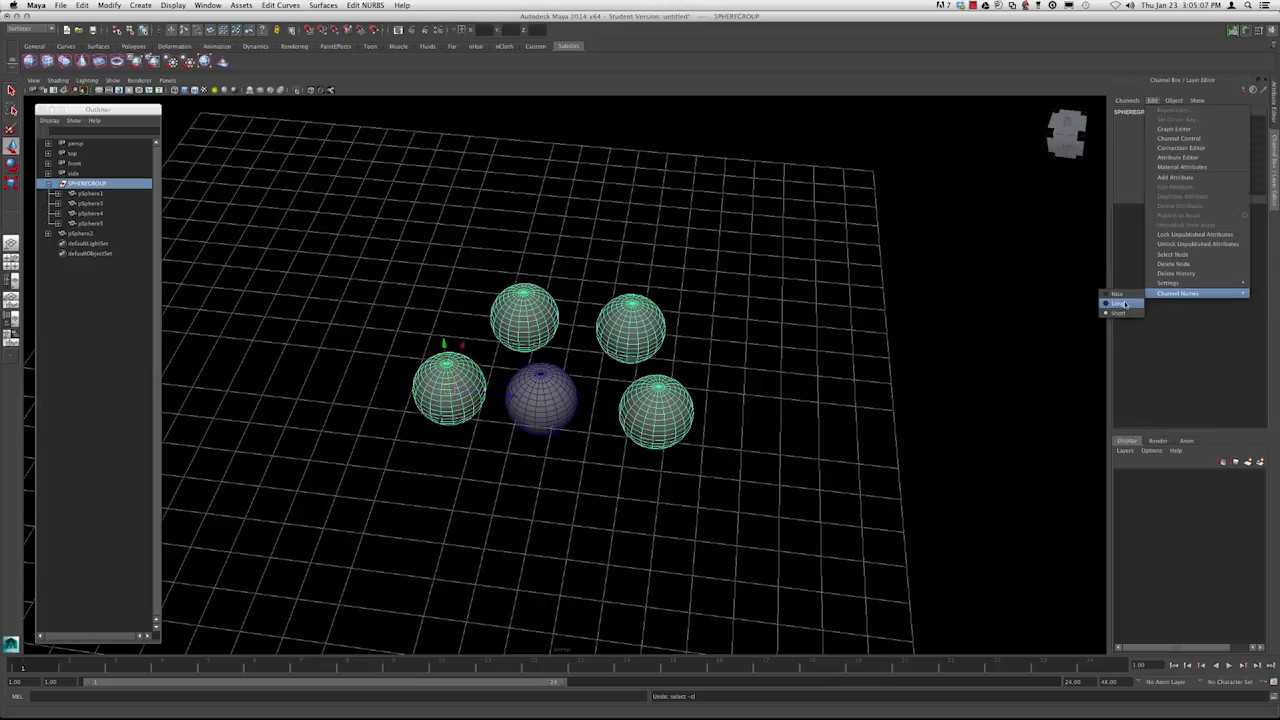
{"action": "left_click", "coordinate": [1125, 303]}
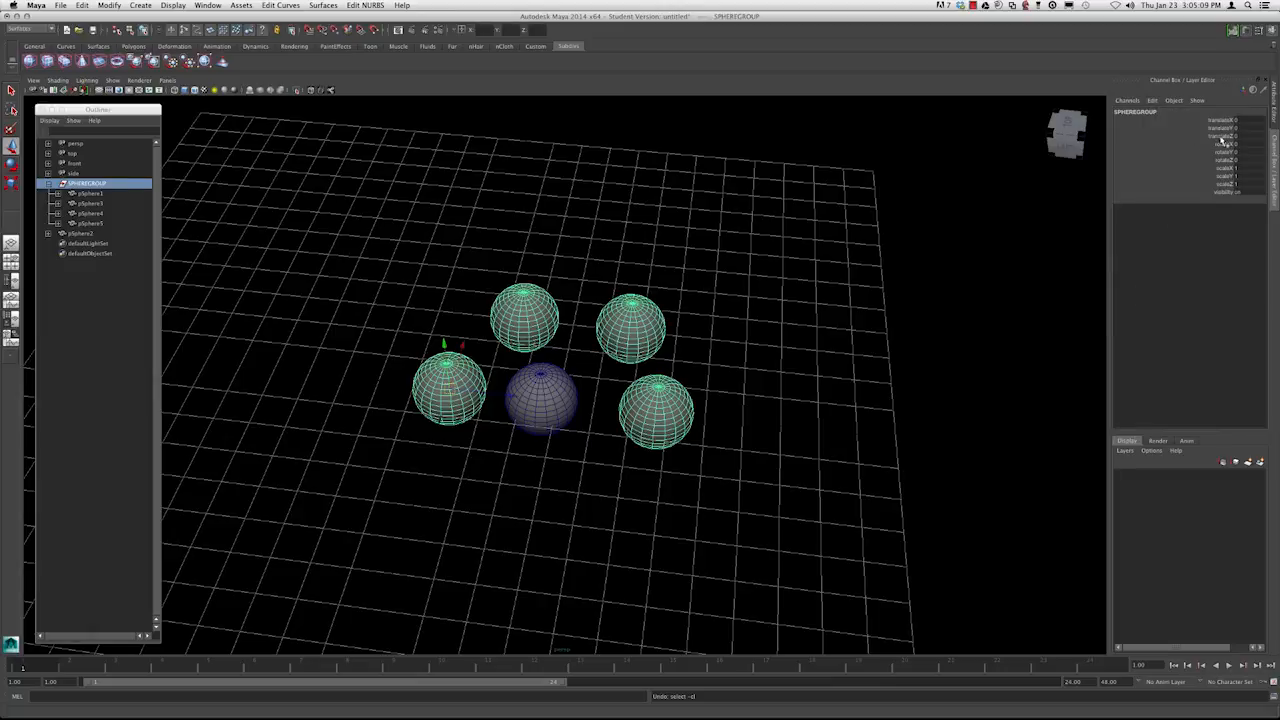
Set the Channel Box channel names to the Nice format
{"action": "left_click", "coordinate": [1152, 101]}
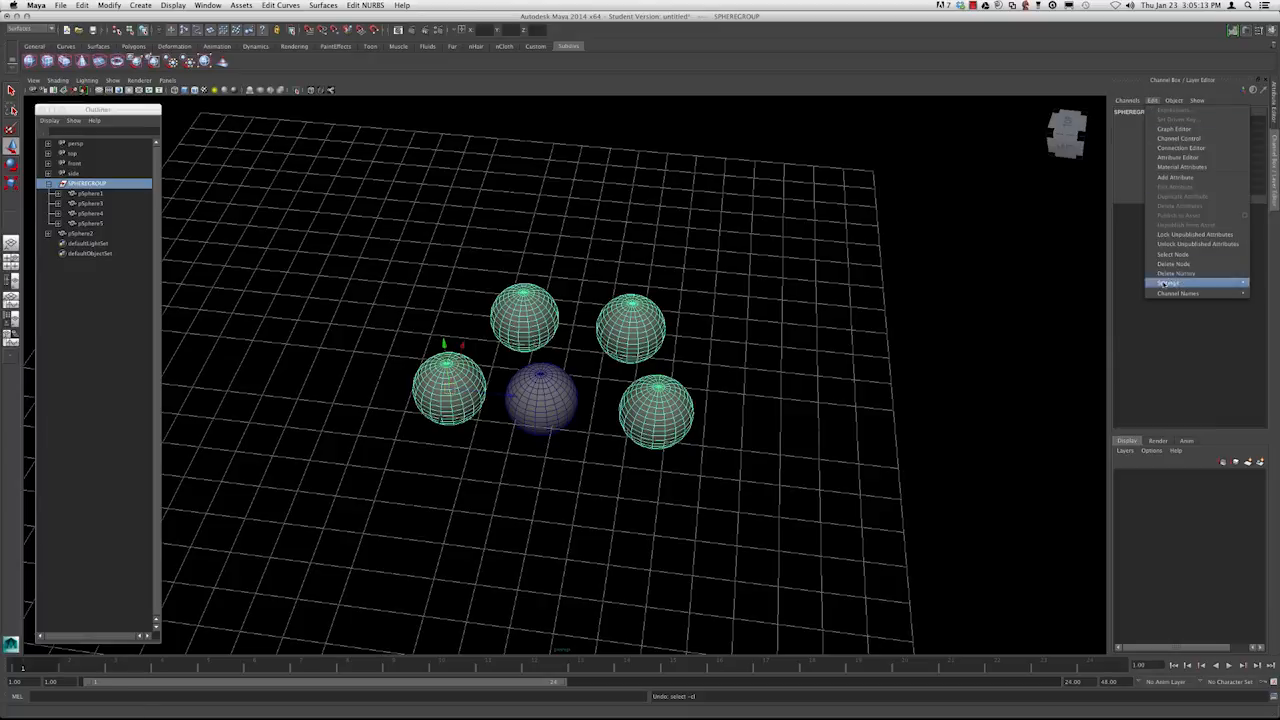
{"action": "mouse_move", "coordinate": [1163, 294]}
{"action": "left_click", "coordinate": [1135, 296]}
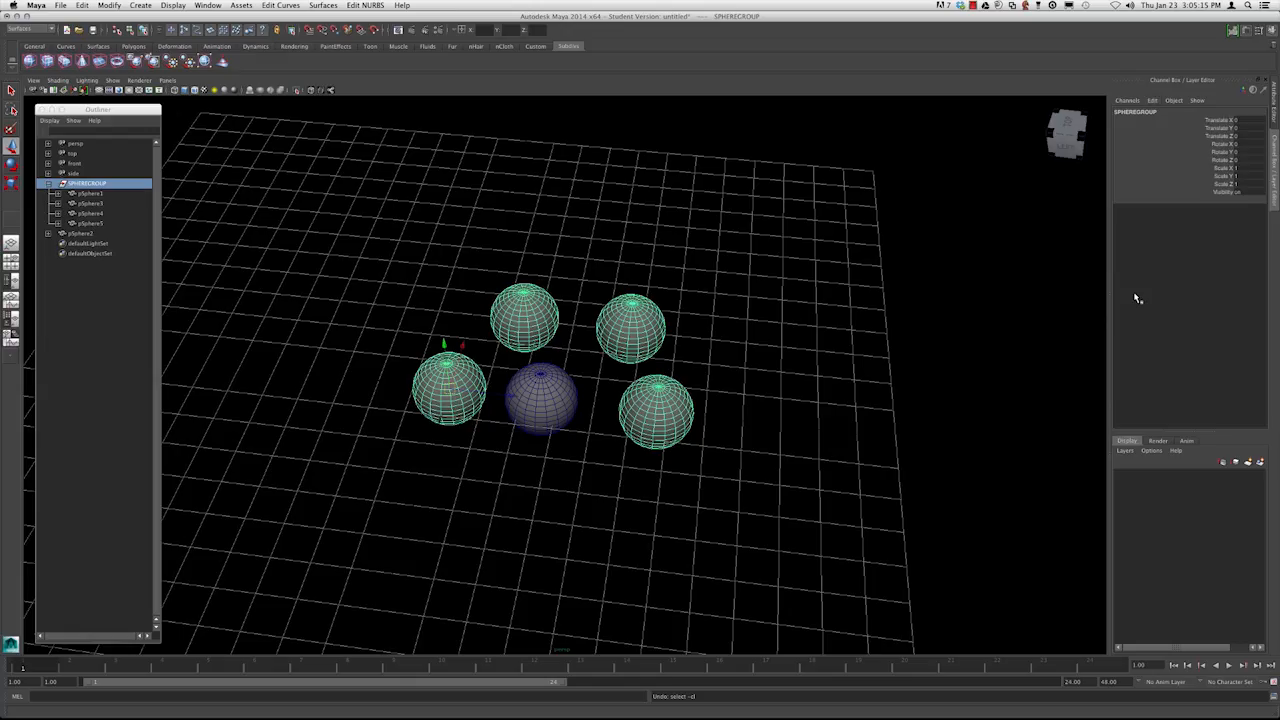